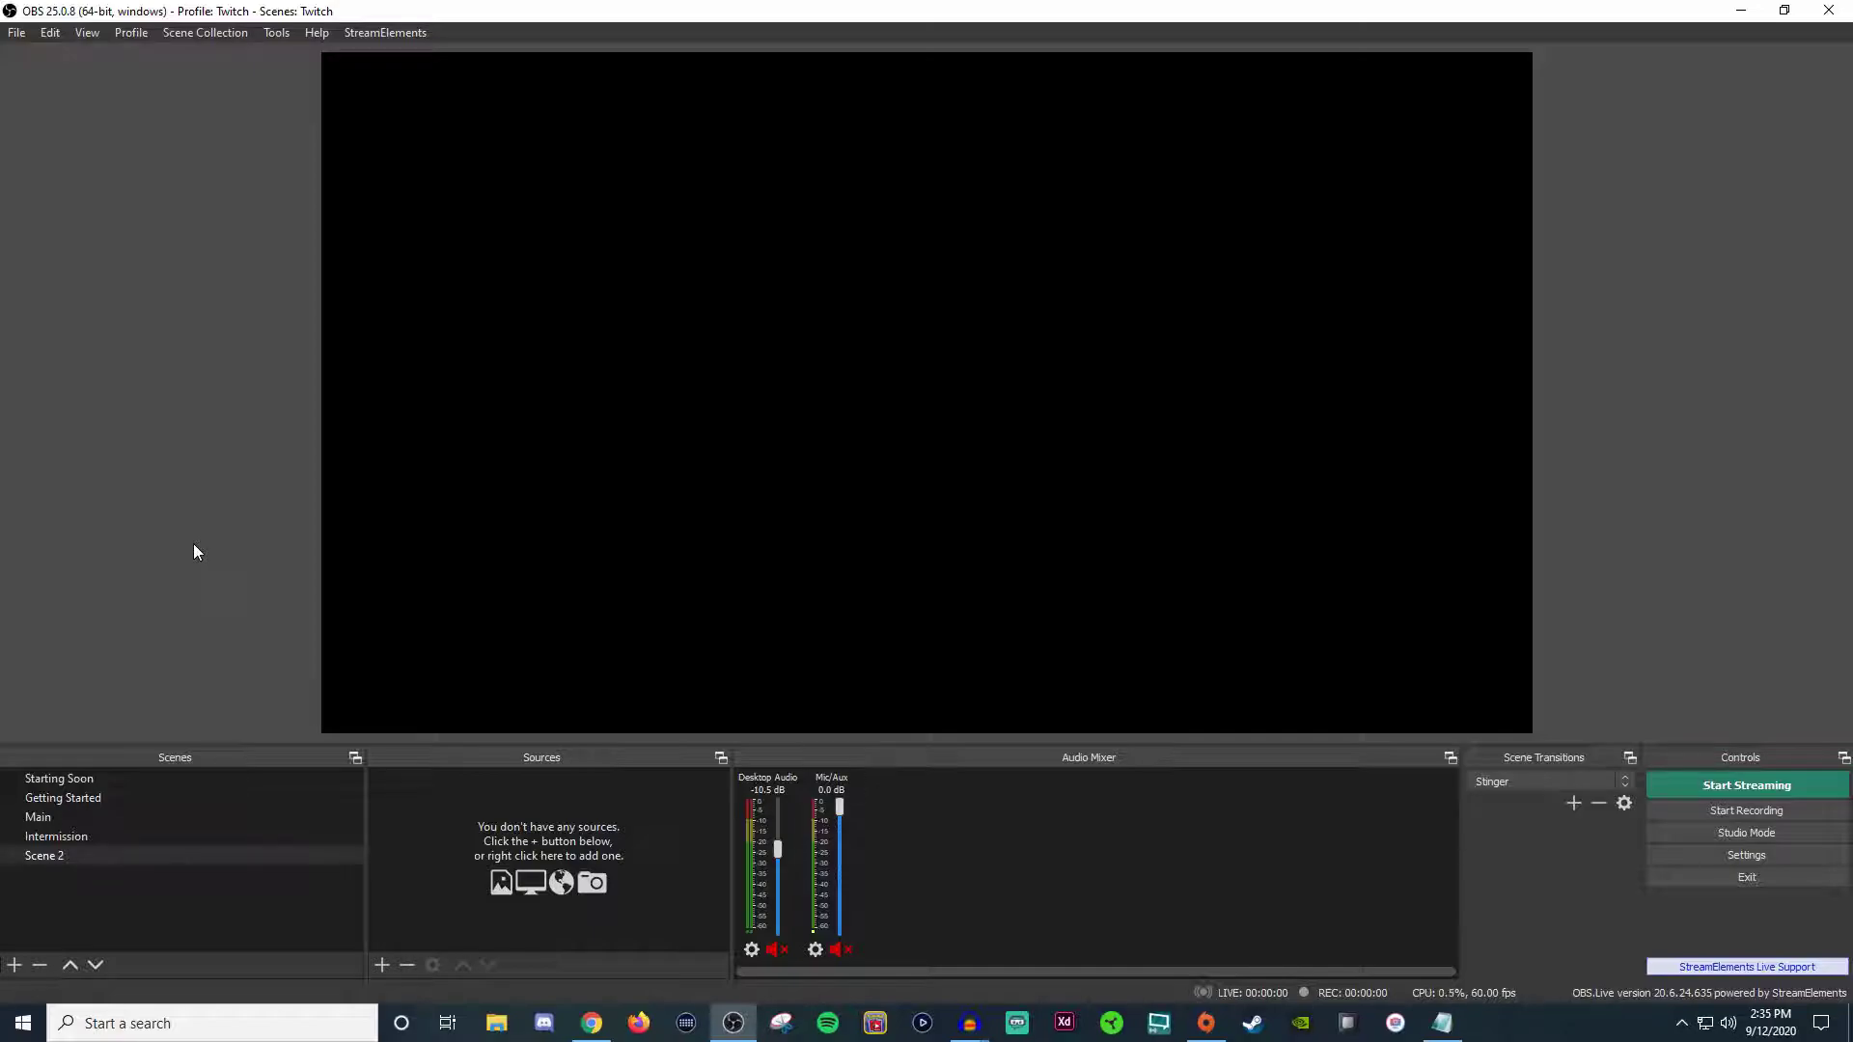
- Open Settings and review the General page, from scene switching and safe areas down to the Horizontal, Top (8 Scenes) Multiview layout
click(1711, 855)
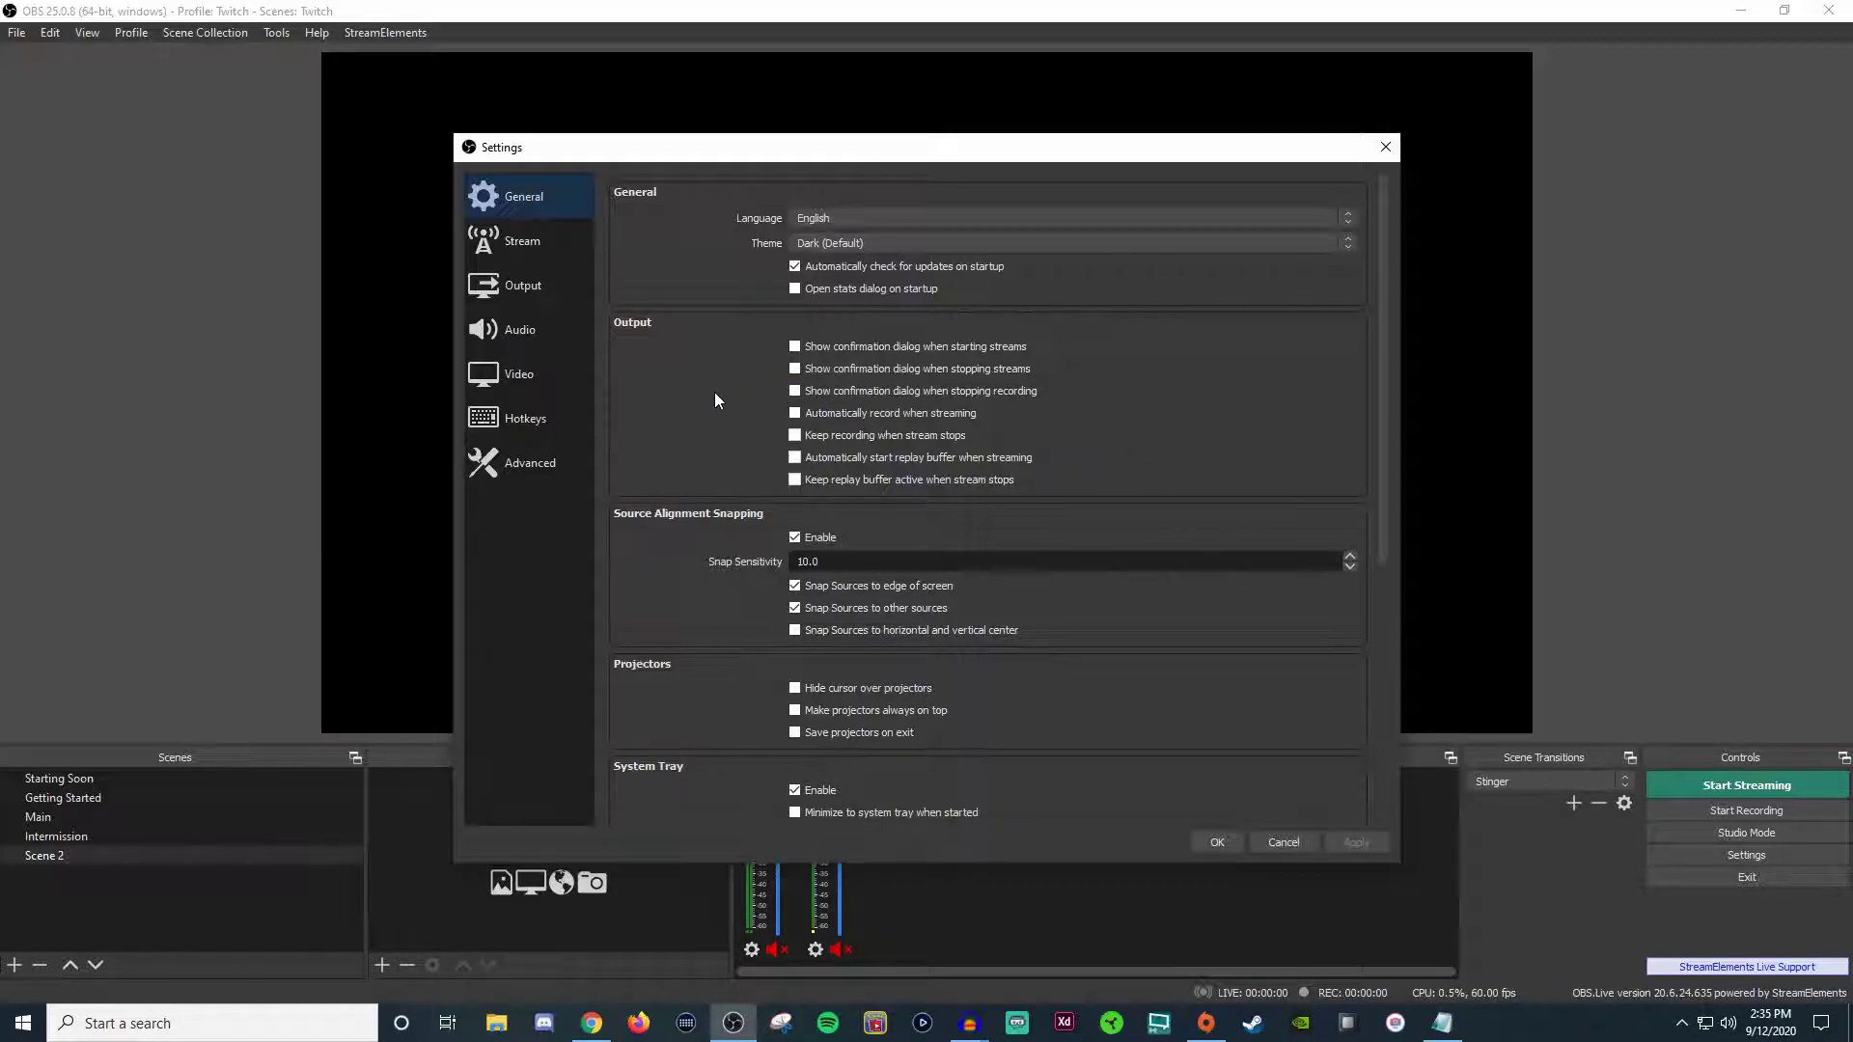
scroll(726, 386, down, 6)
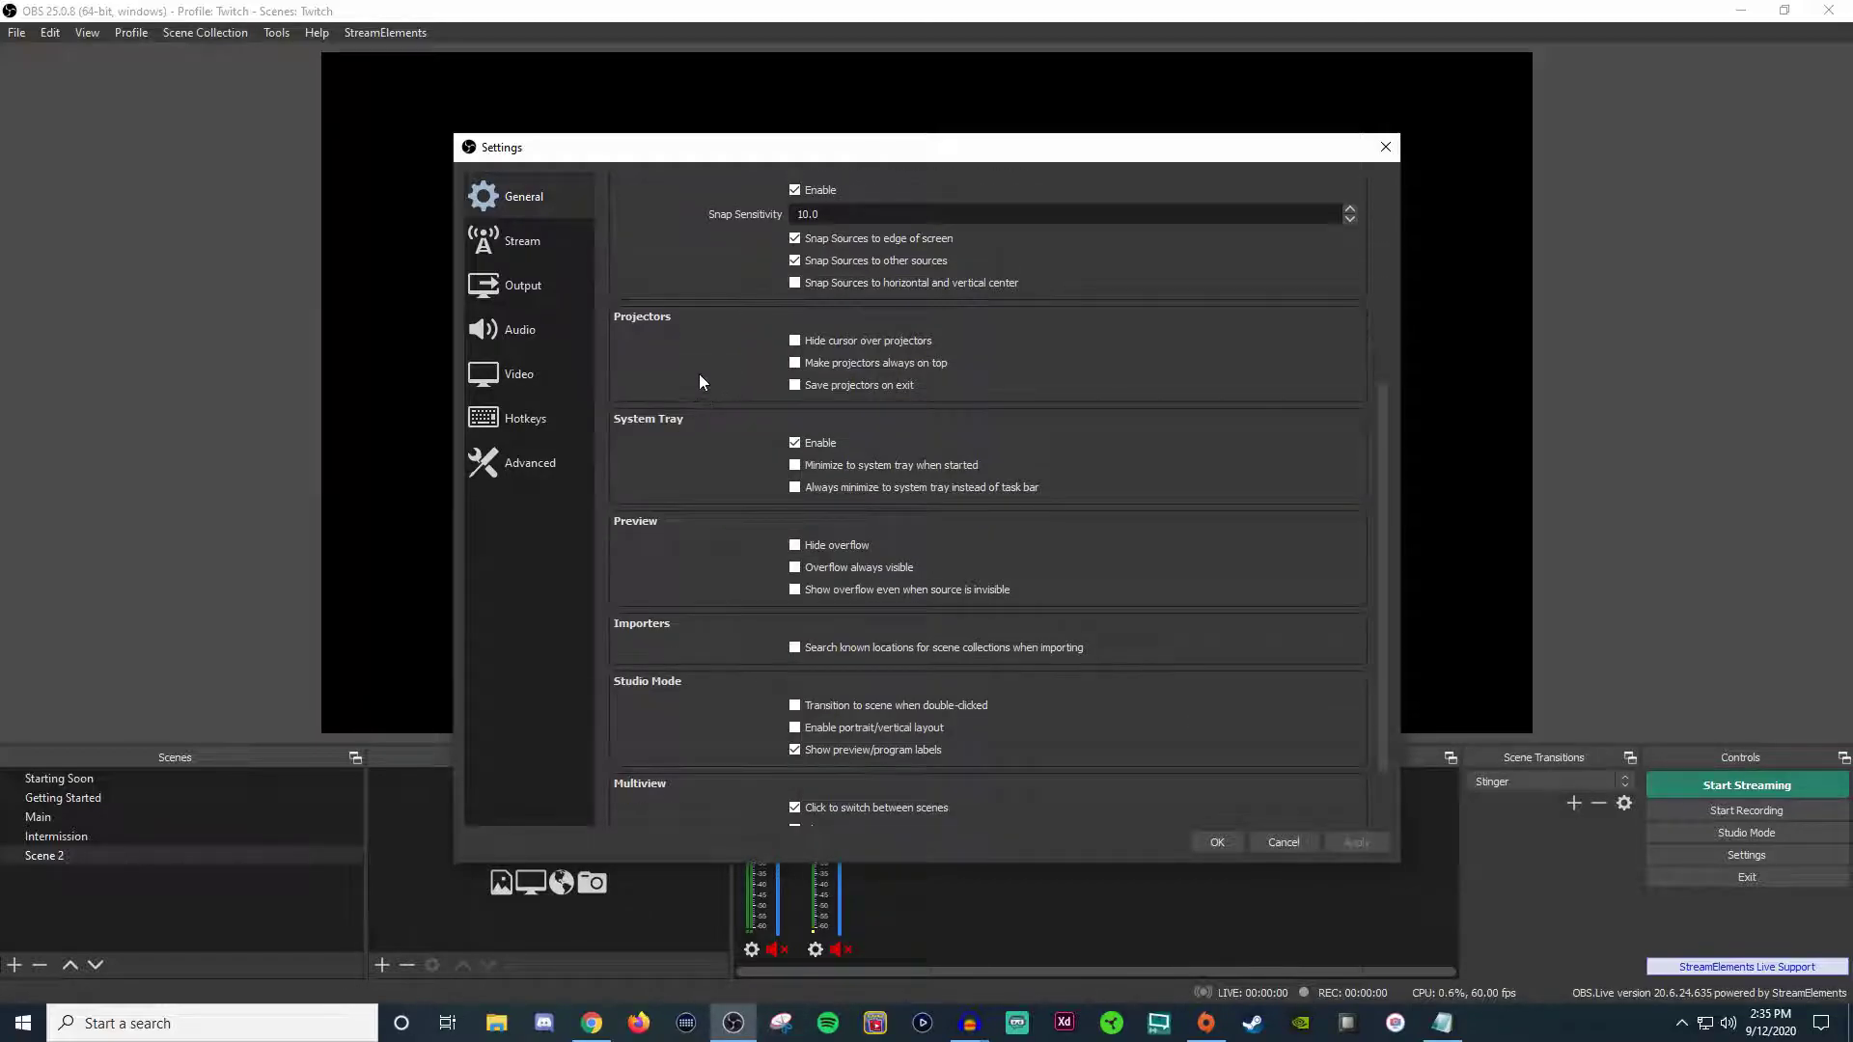
scroll(701, 381, down, 2)
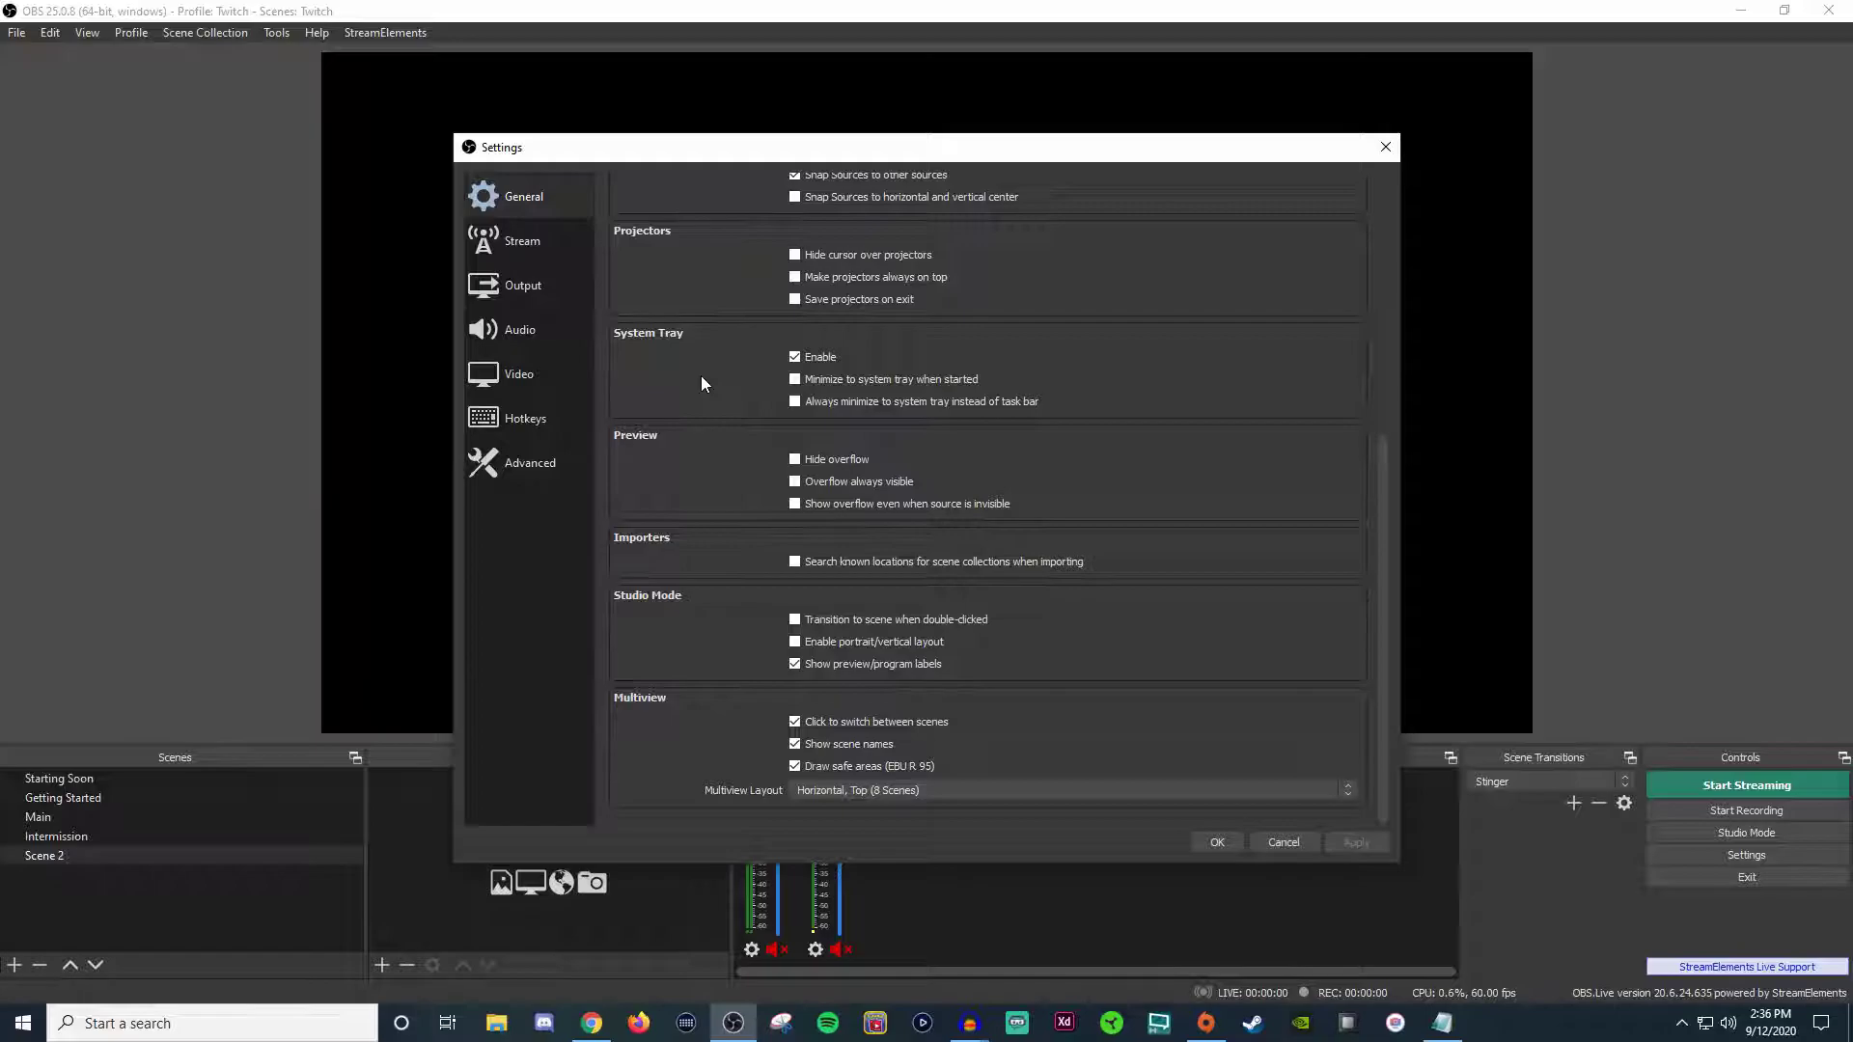
scroll(715, 424, up, 8)
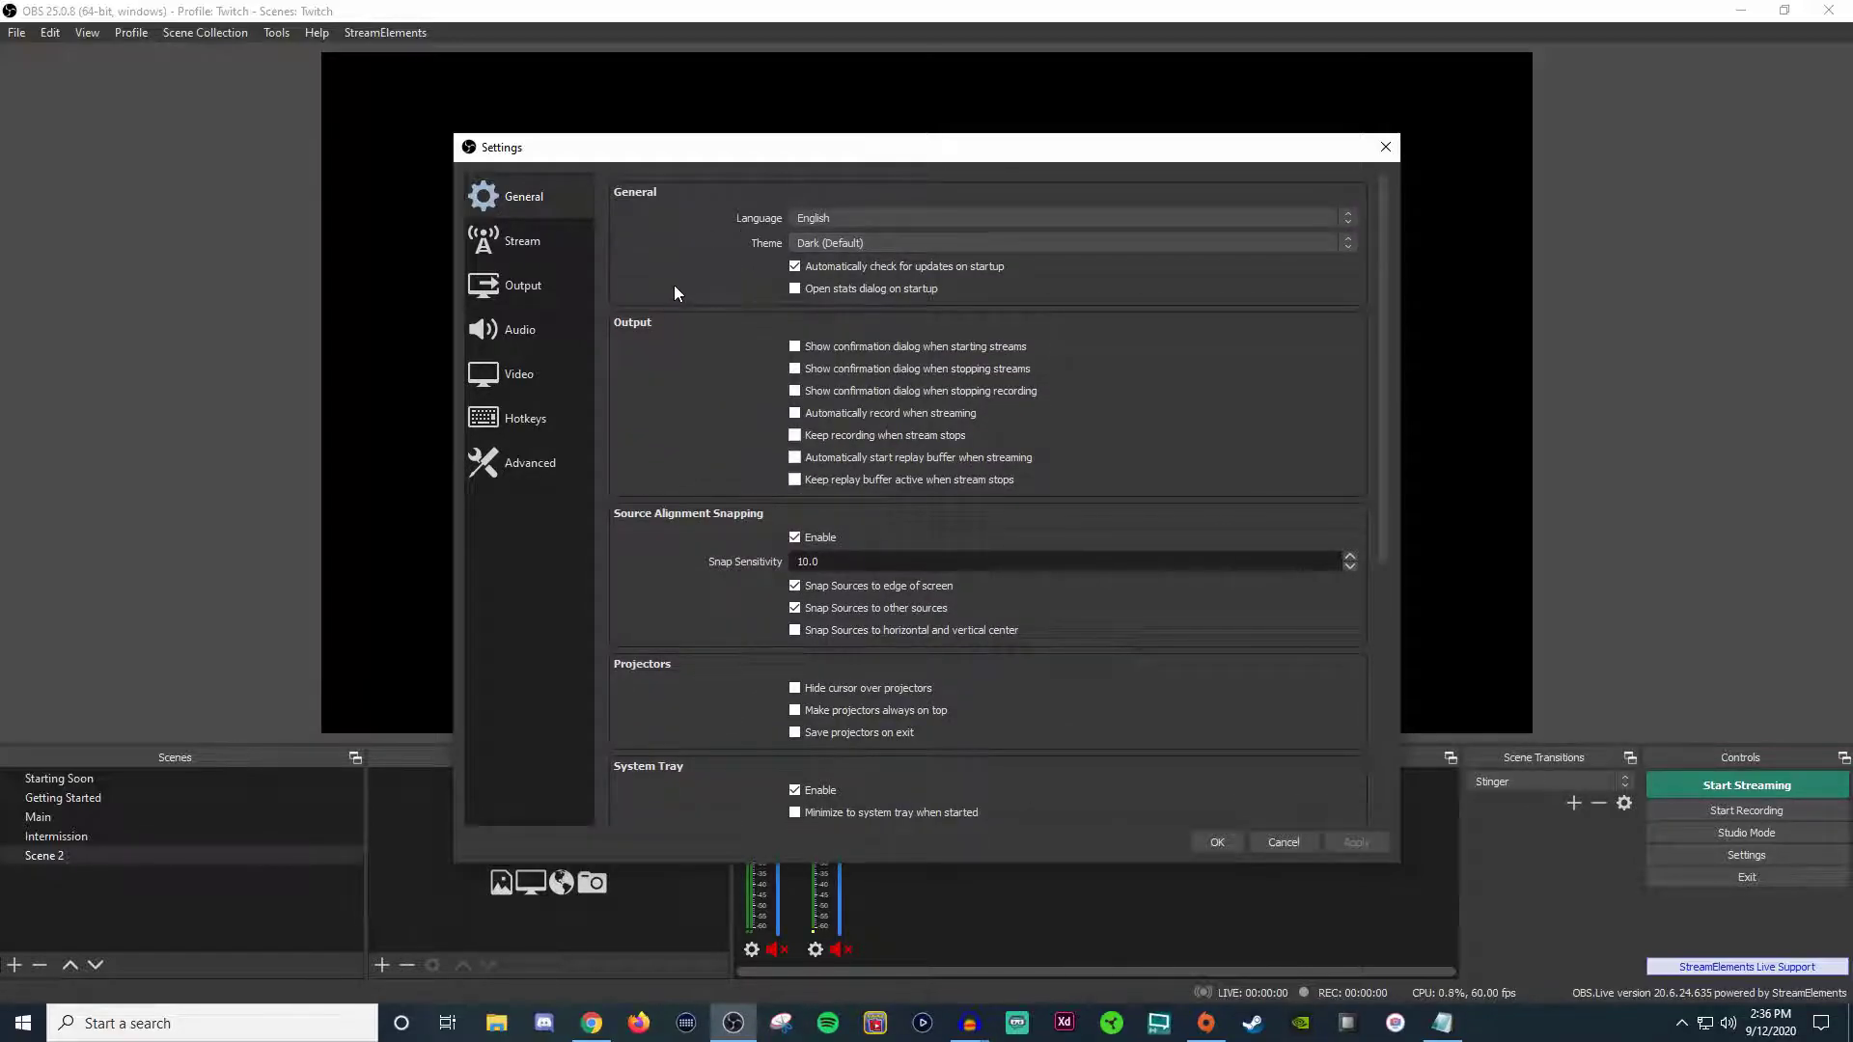
scroll(681, 319, down, 2)
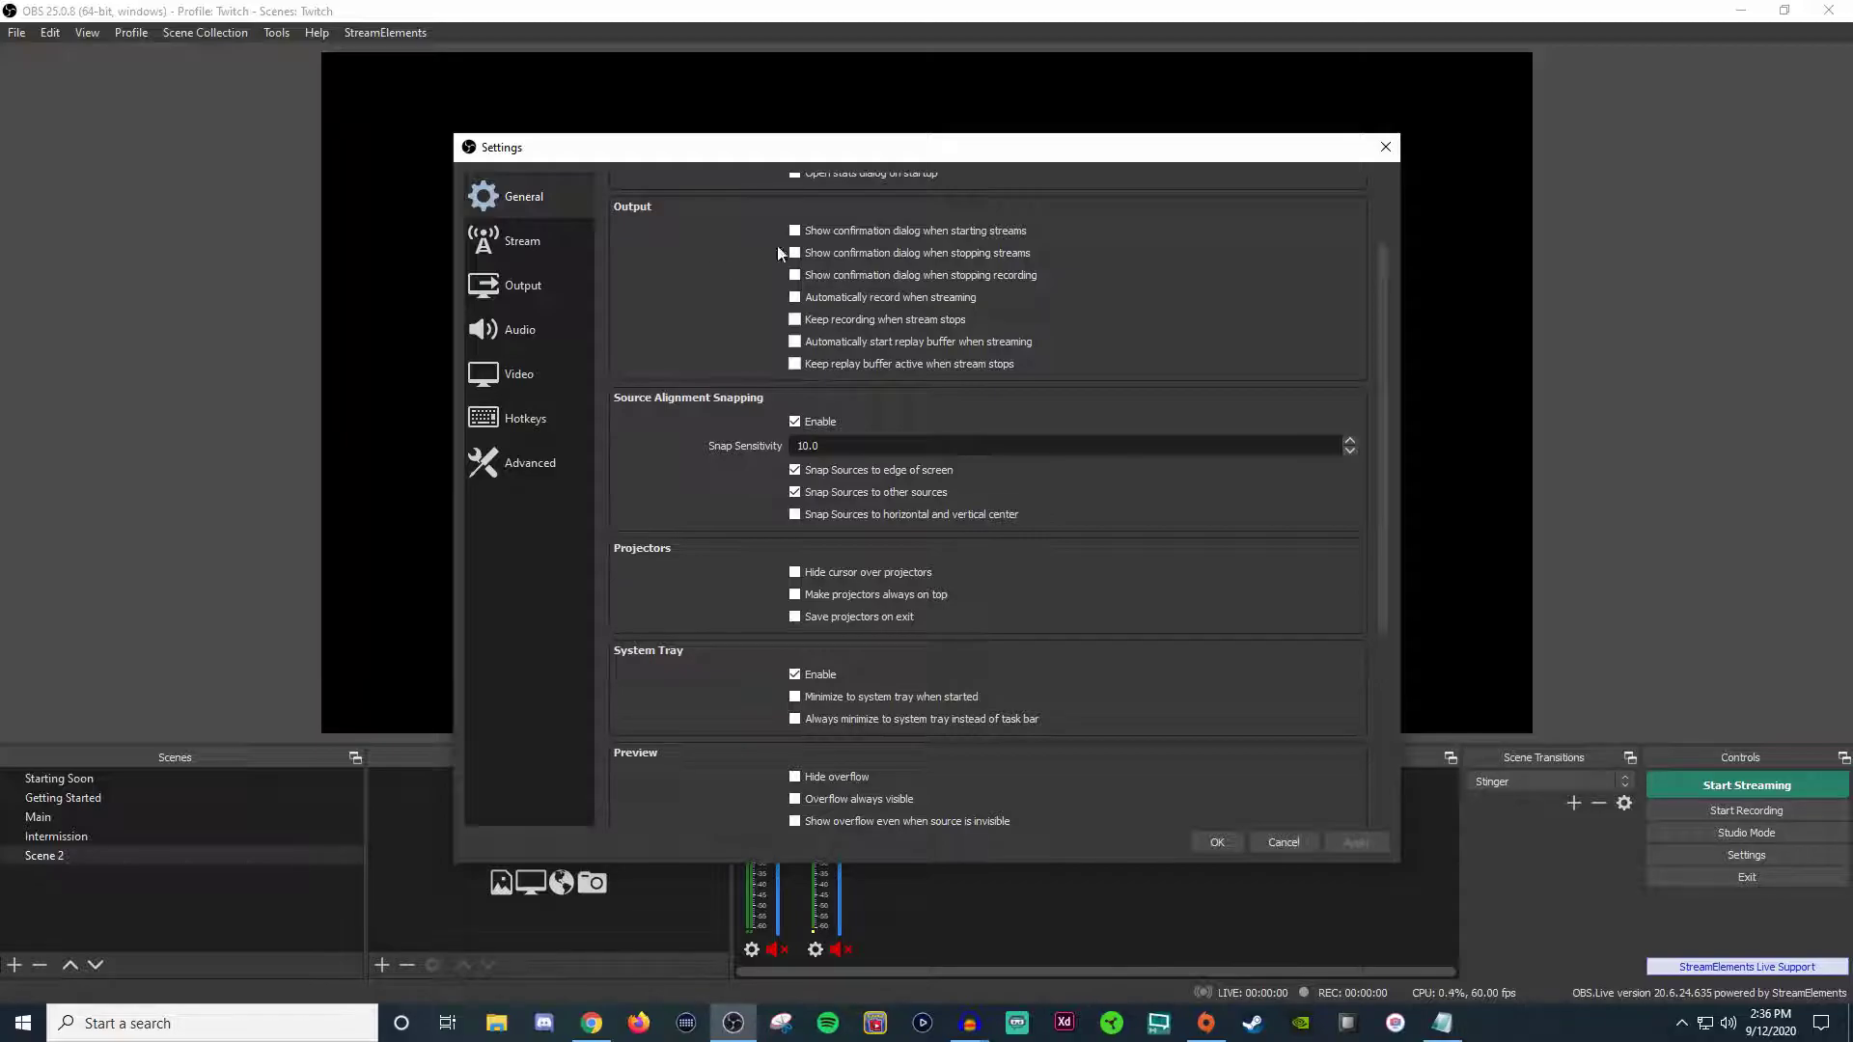
scroll(693, 328, down, 4)
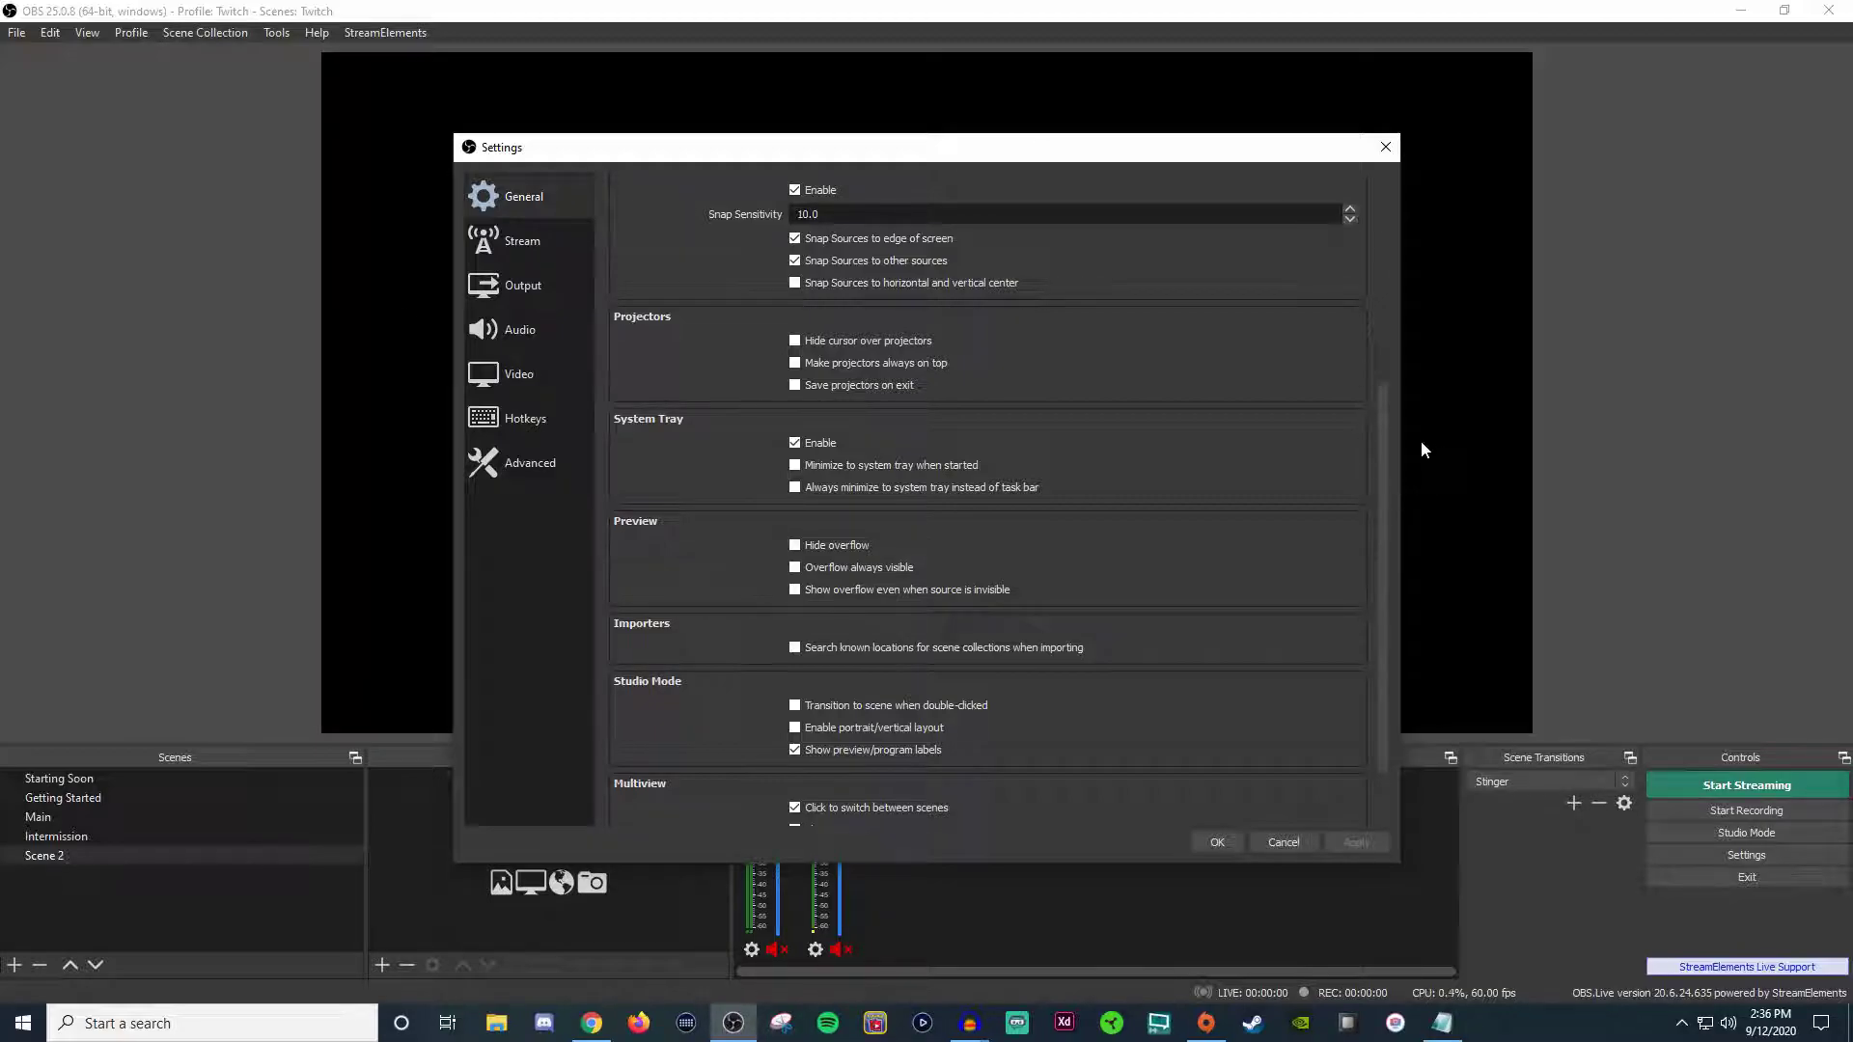
scroll(693, 362, up, 1)
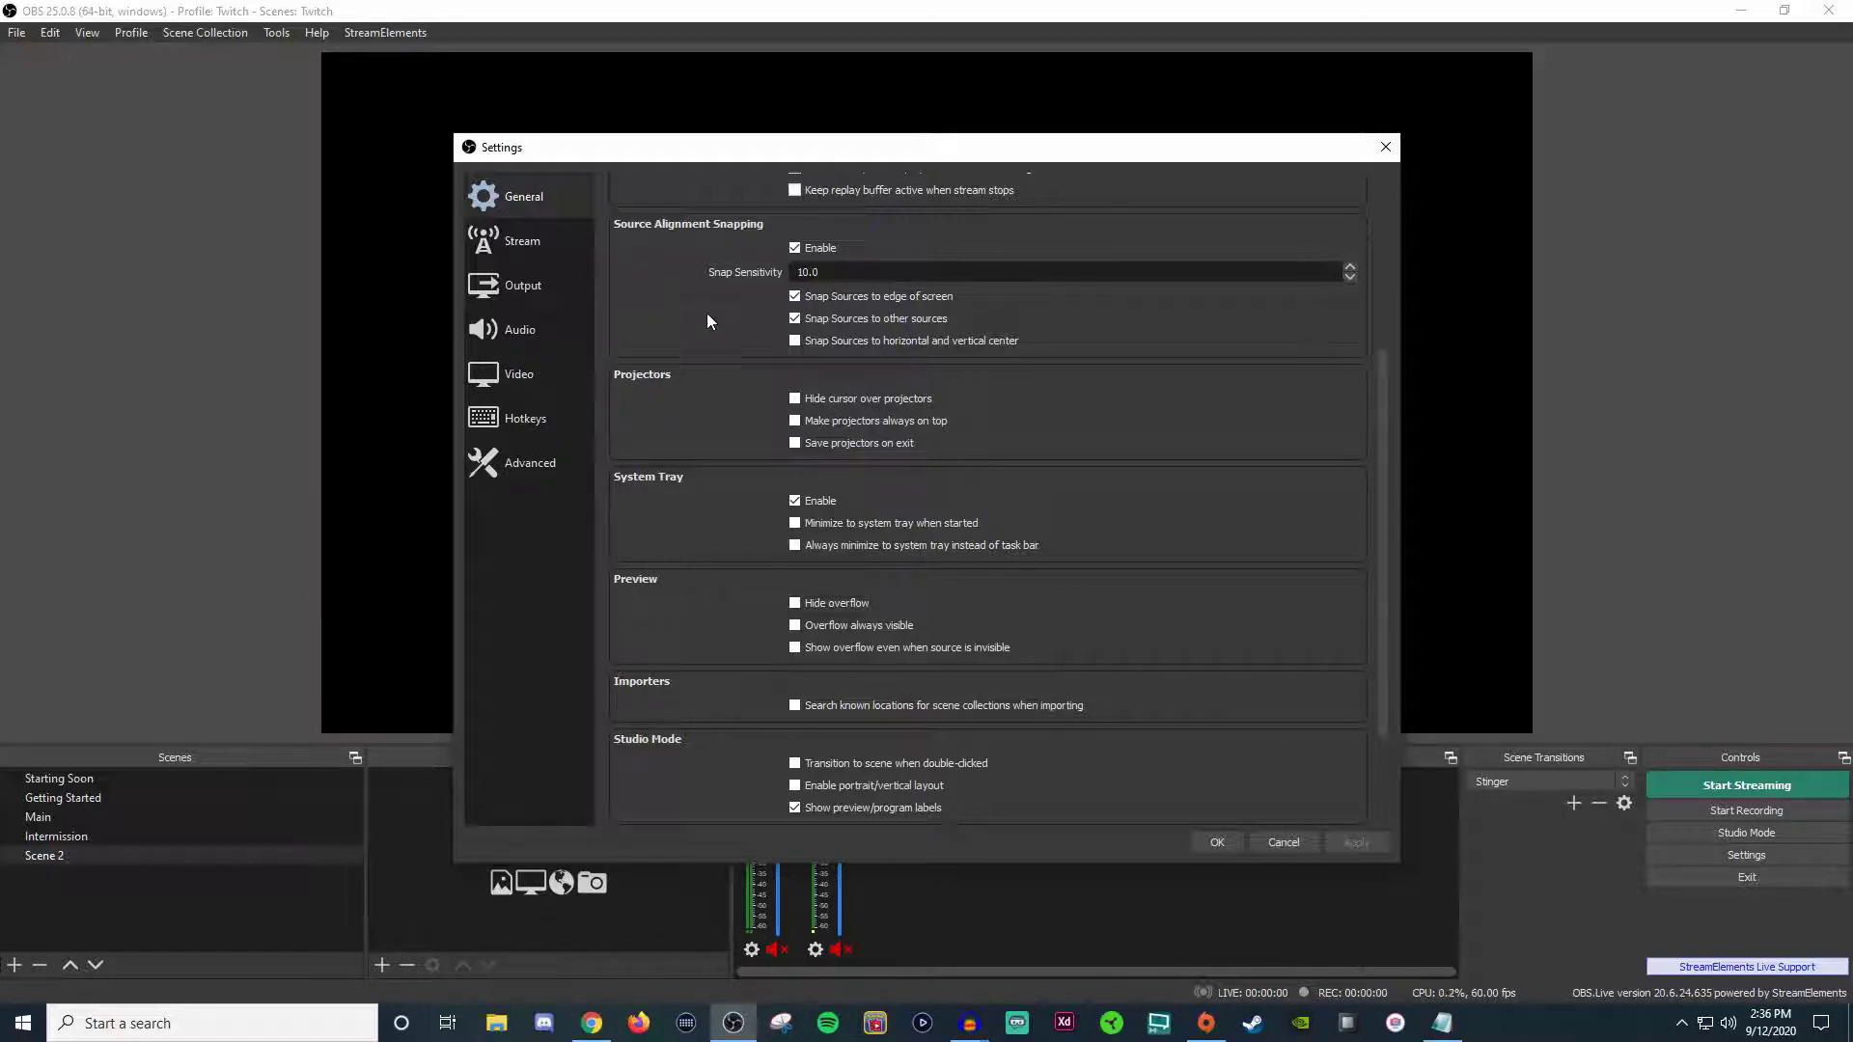
scroll(700, 333, down, 3)
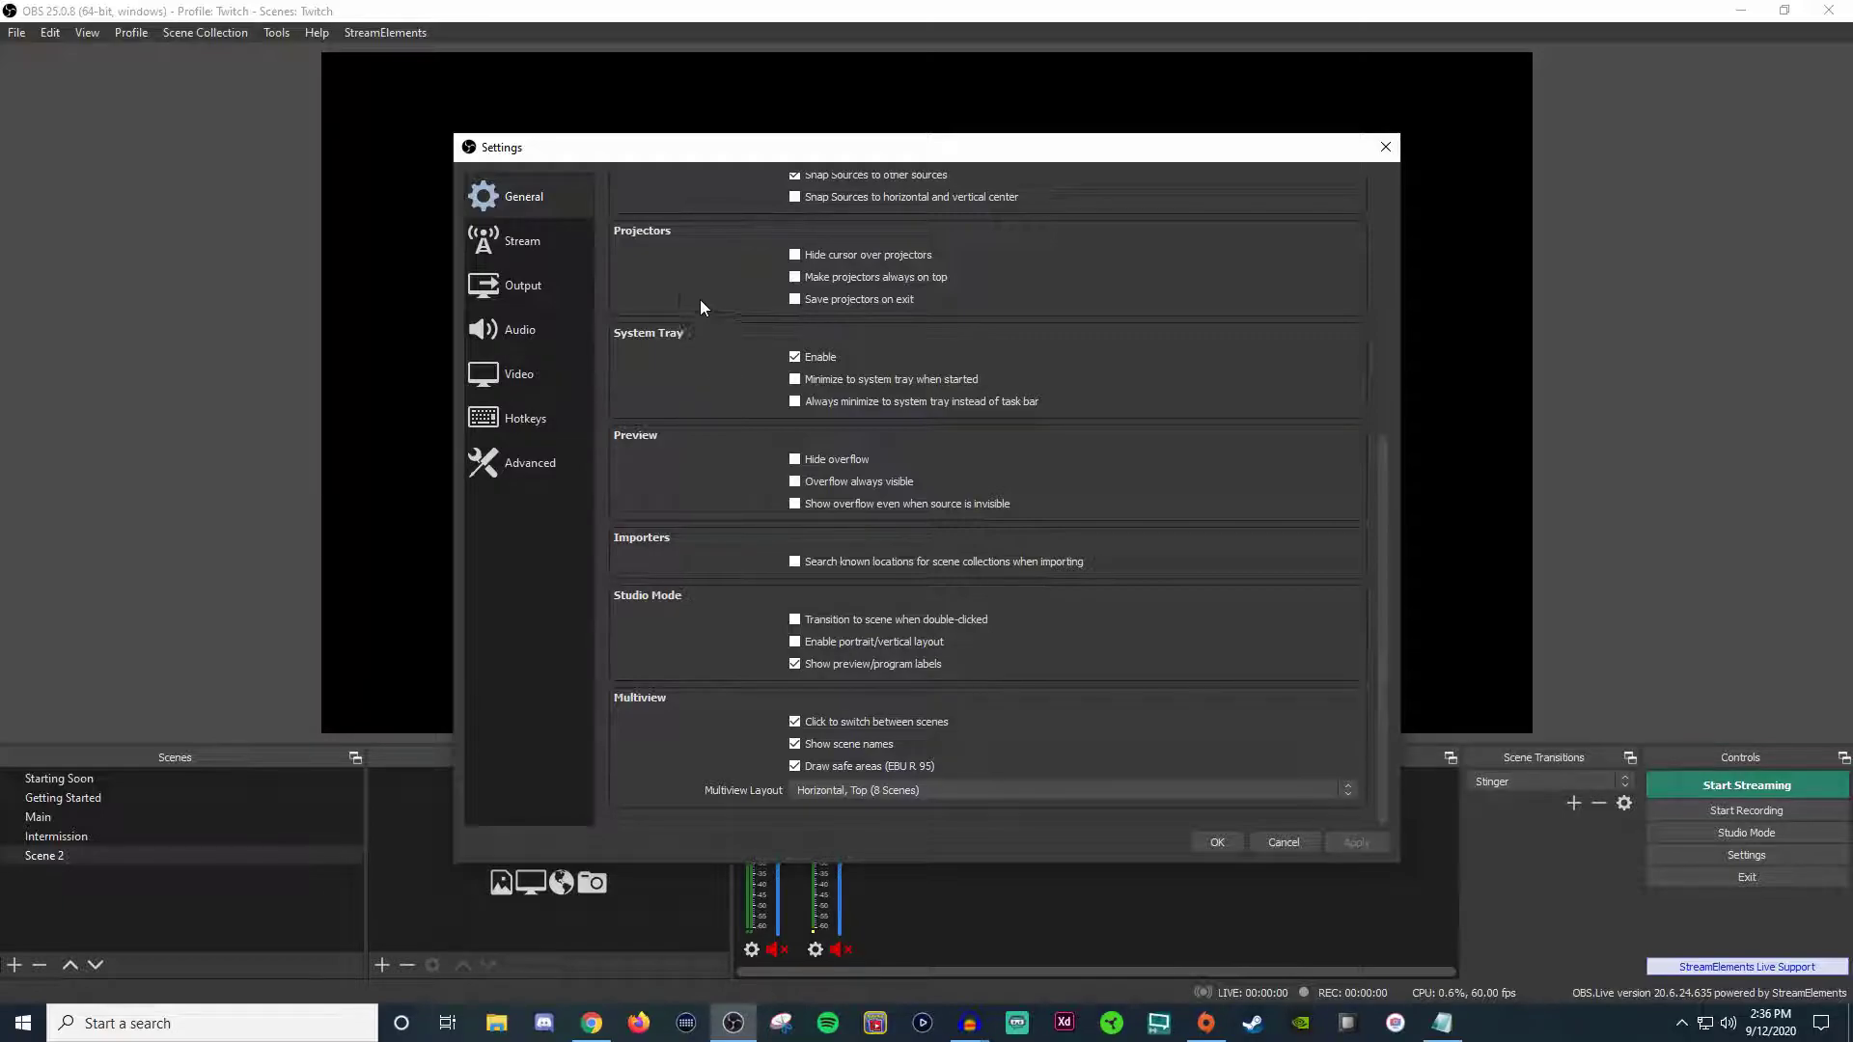
- Switch the Stream service from Twitch to Custom and click into the empty Server field
click(519, 247)
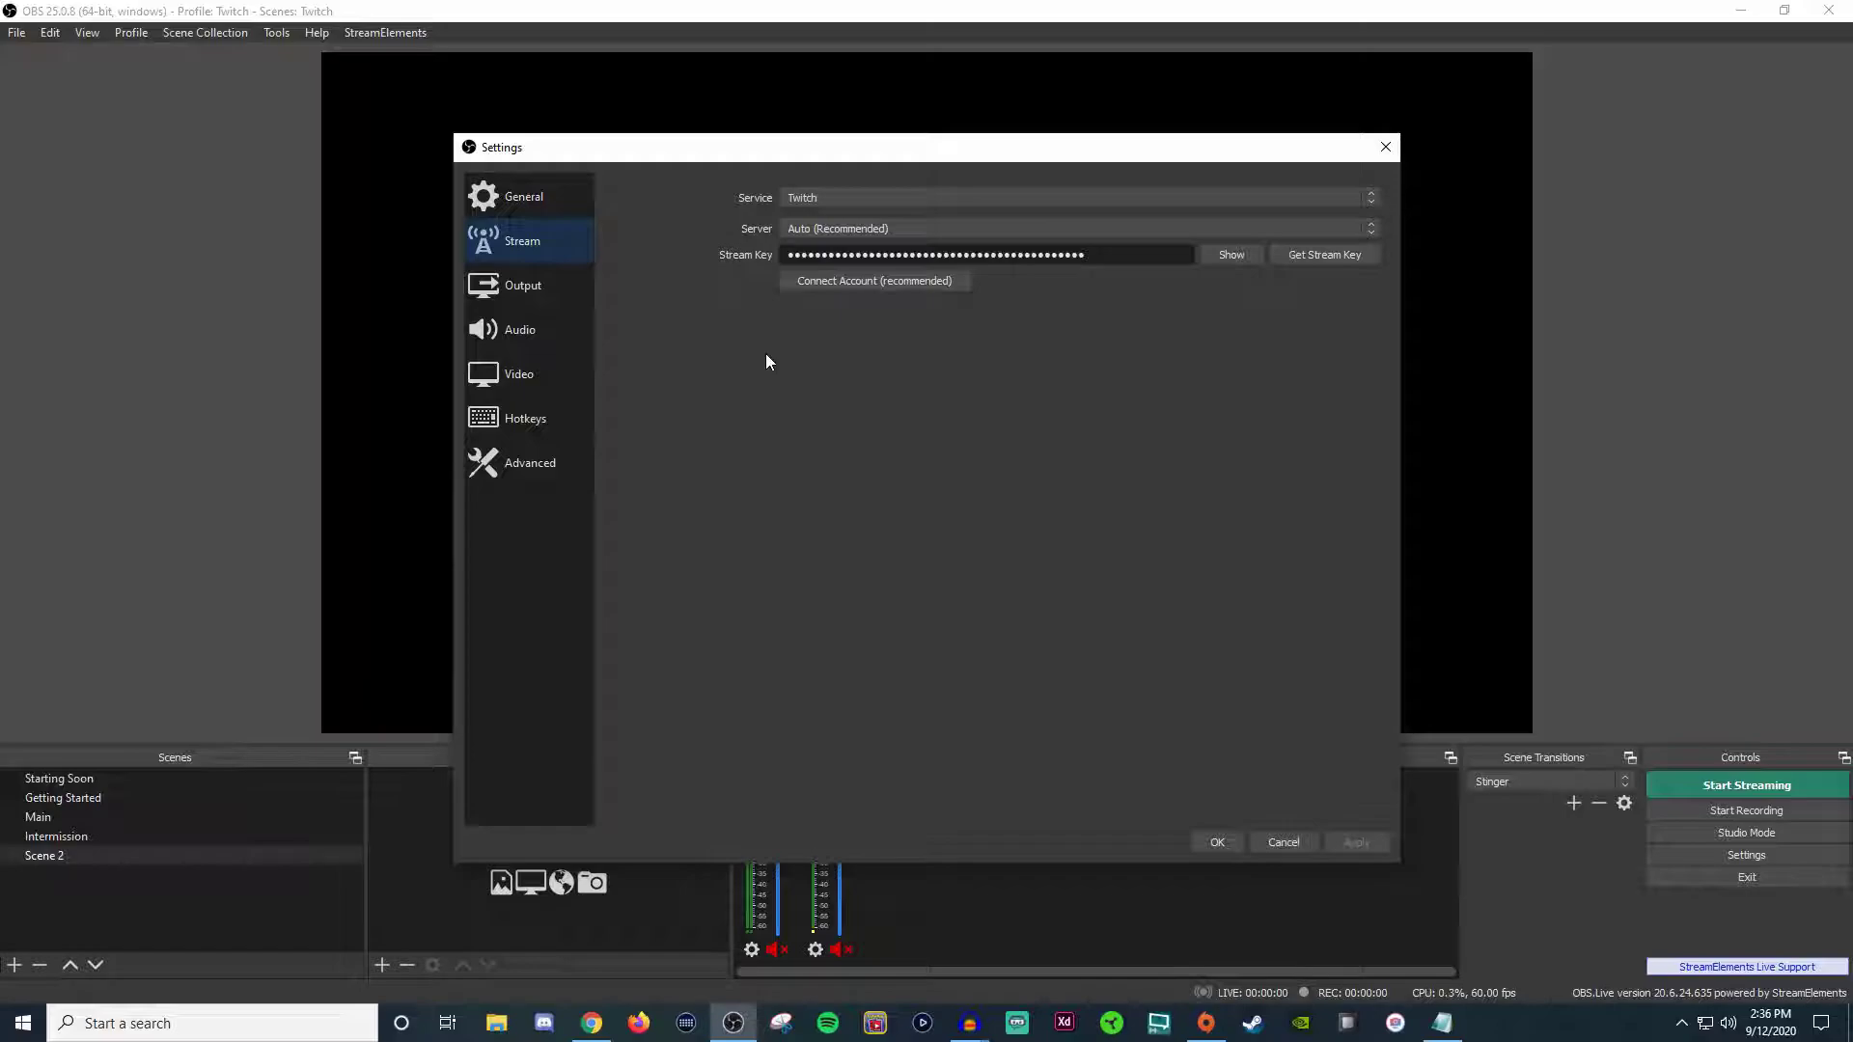
click(919, 203)
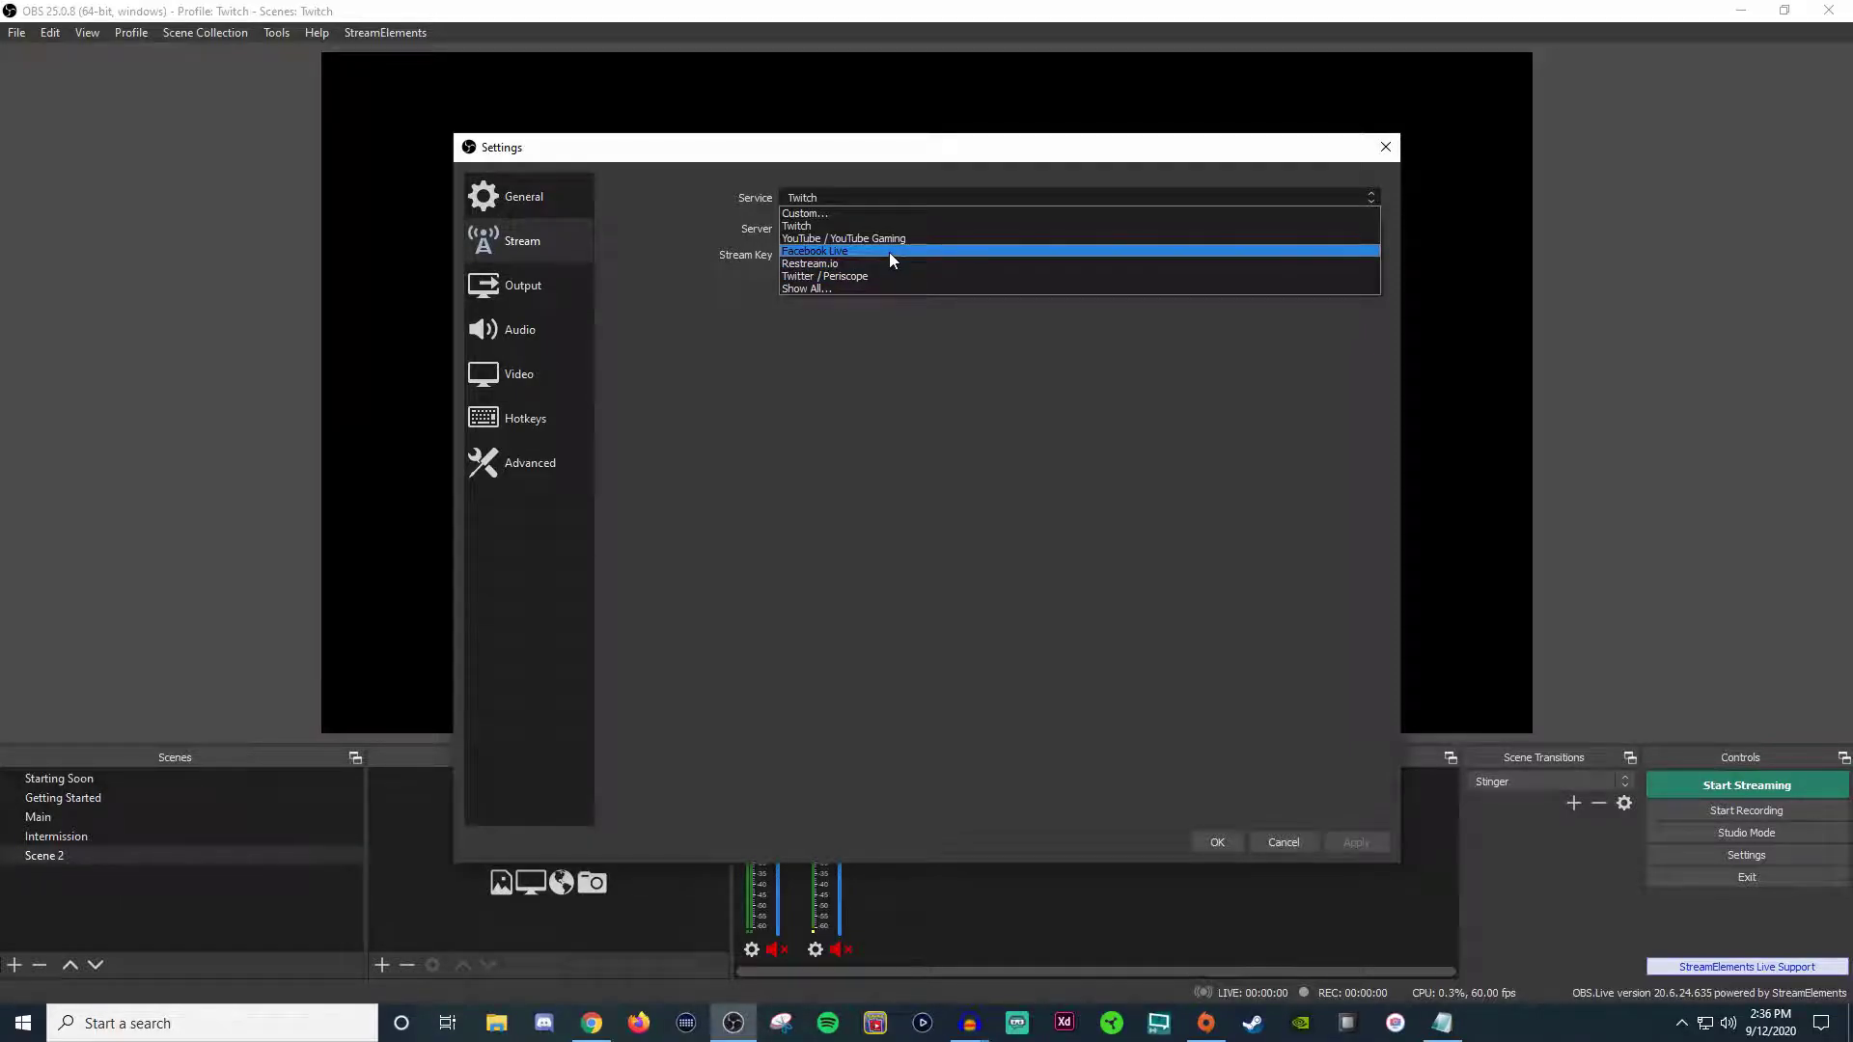
click(853, 215)
click(793, 228)
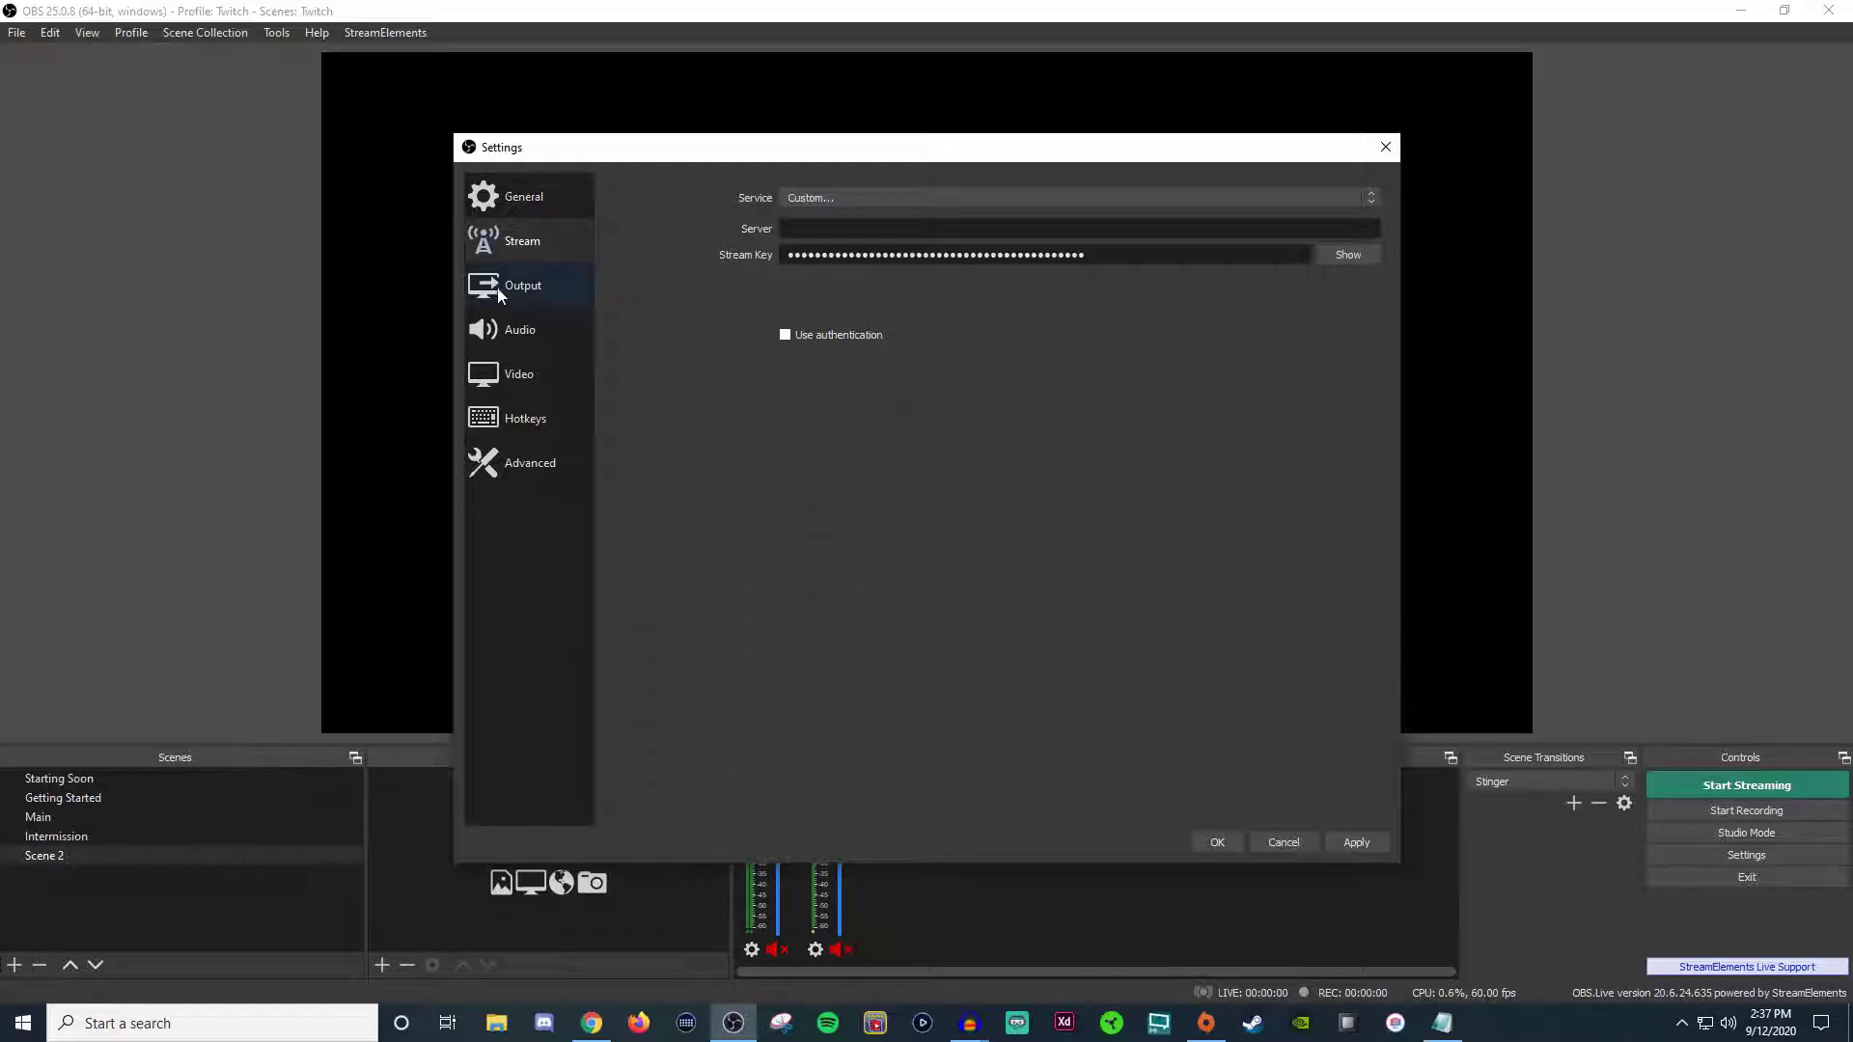
- Set Output Mode to Simple, showing 6000 Kbps NVENC streaming and mkv recording
click(535, 294)
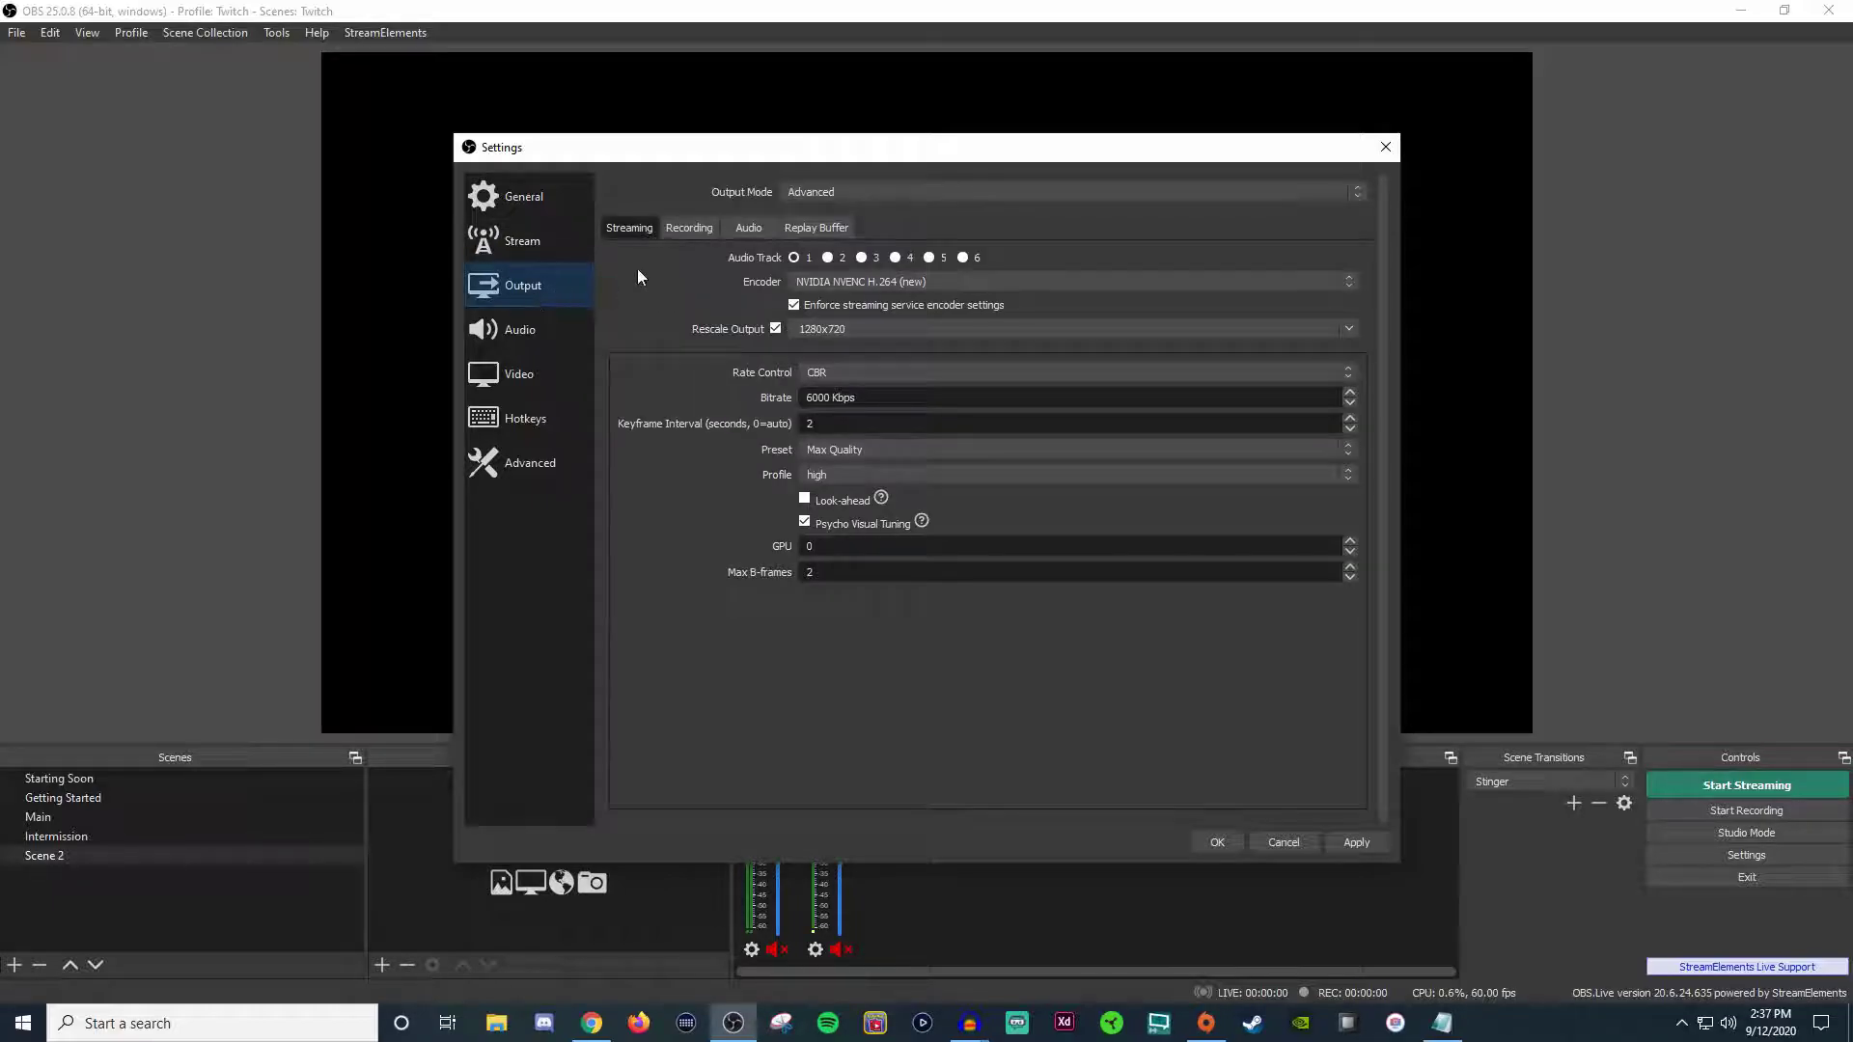
click(890, 193)
click(855, 206)
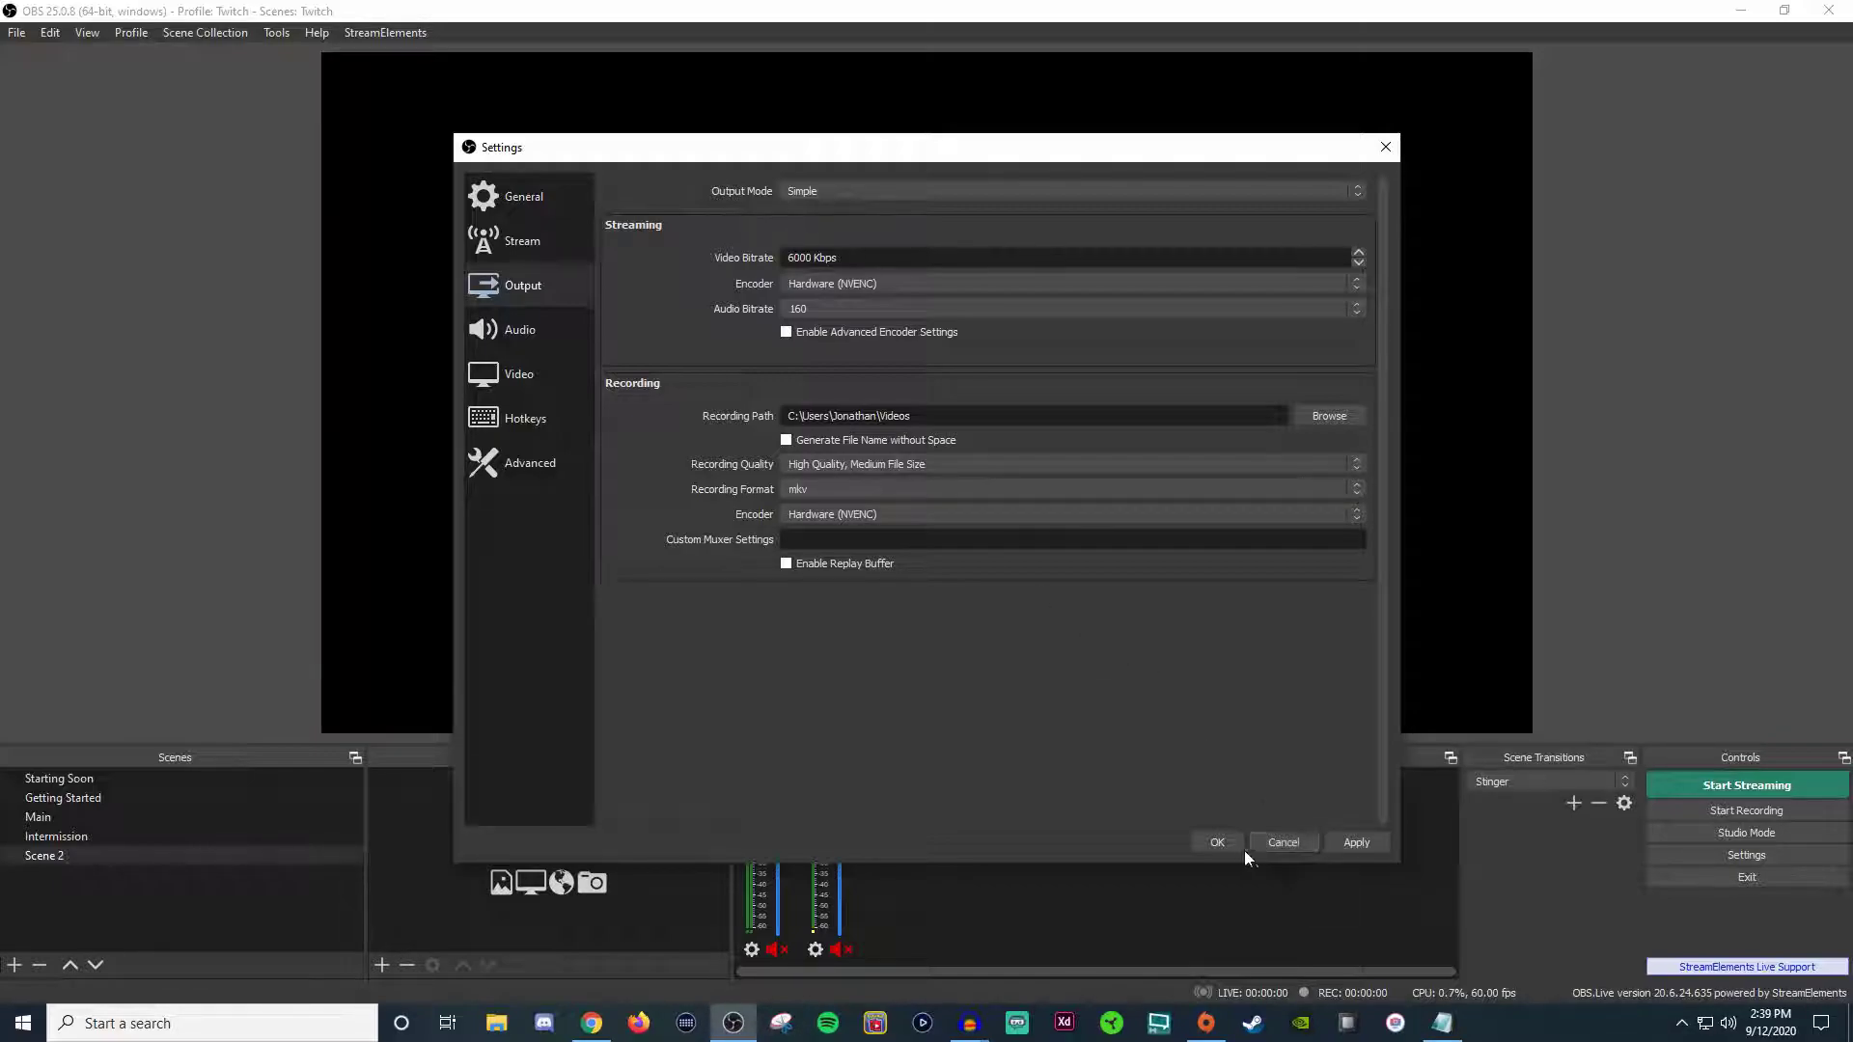
- Cancel the settings changes, then open and close the empty Remux Recordings dialog
click(1277, 842)
click(16, 31)
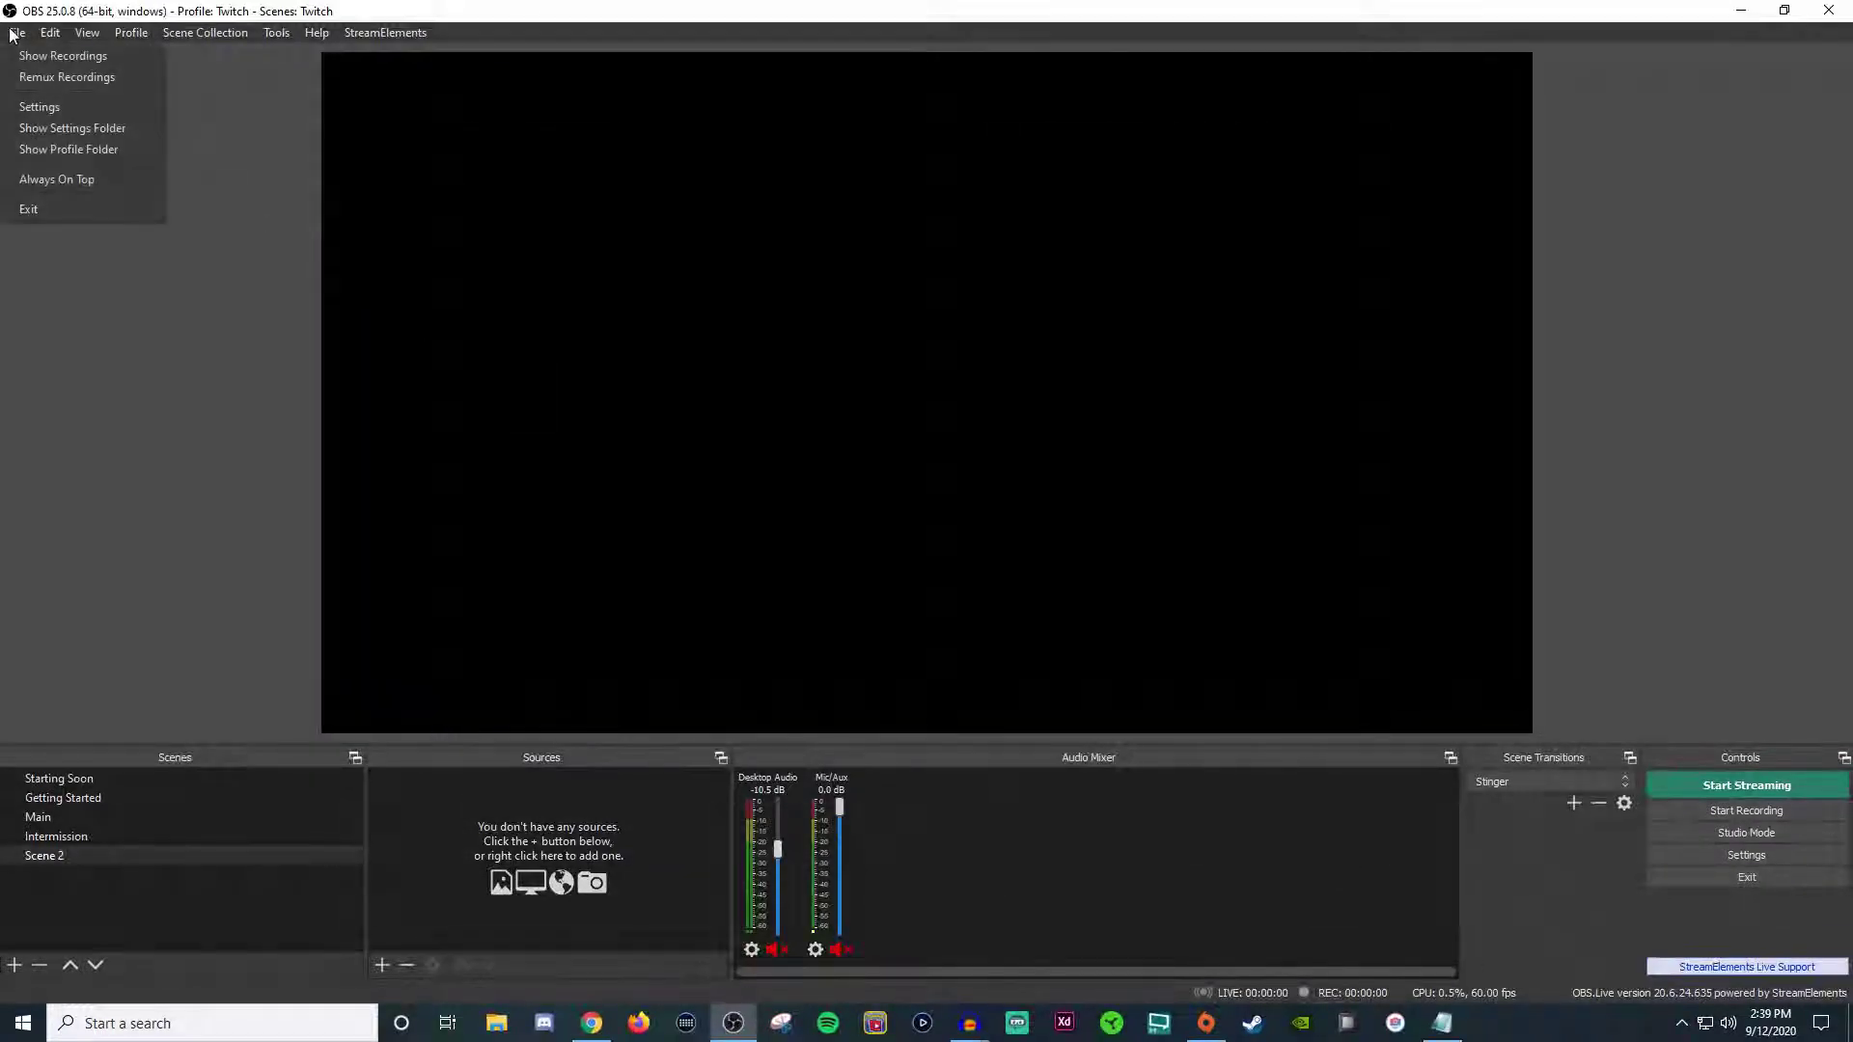
click(40, 78)
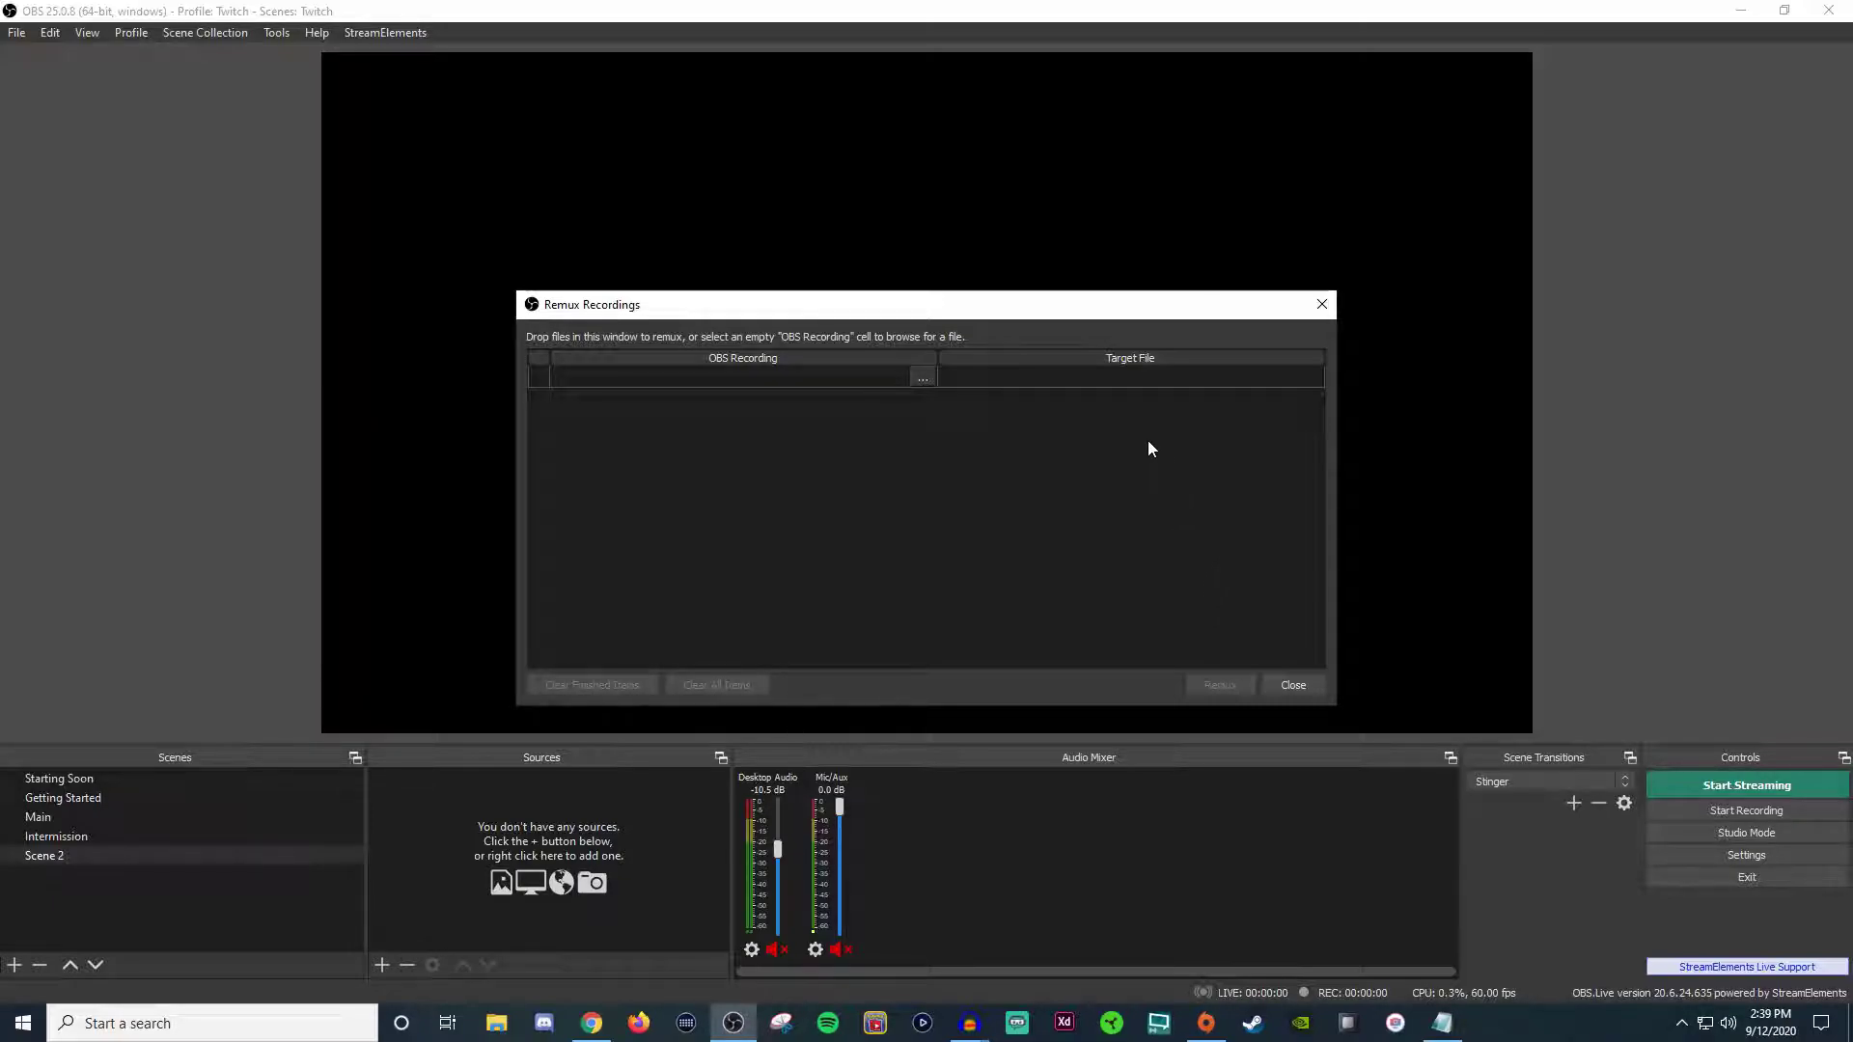
click(1321, 304)
- Reopen Settings on the Output page with the output mode set to Simple
click(1709, 854)
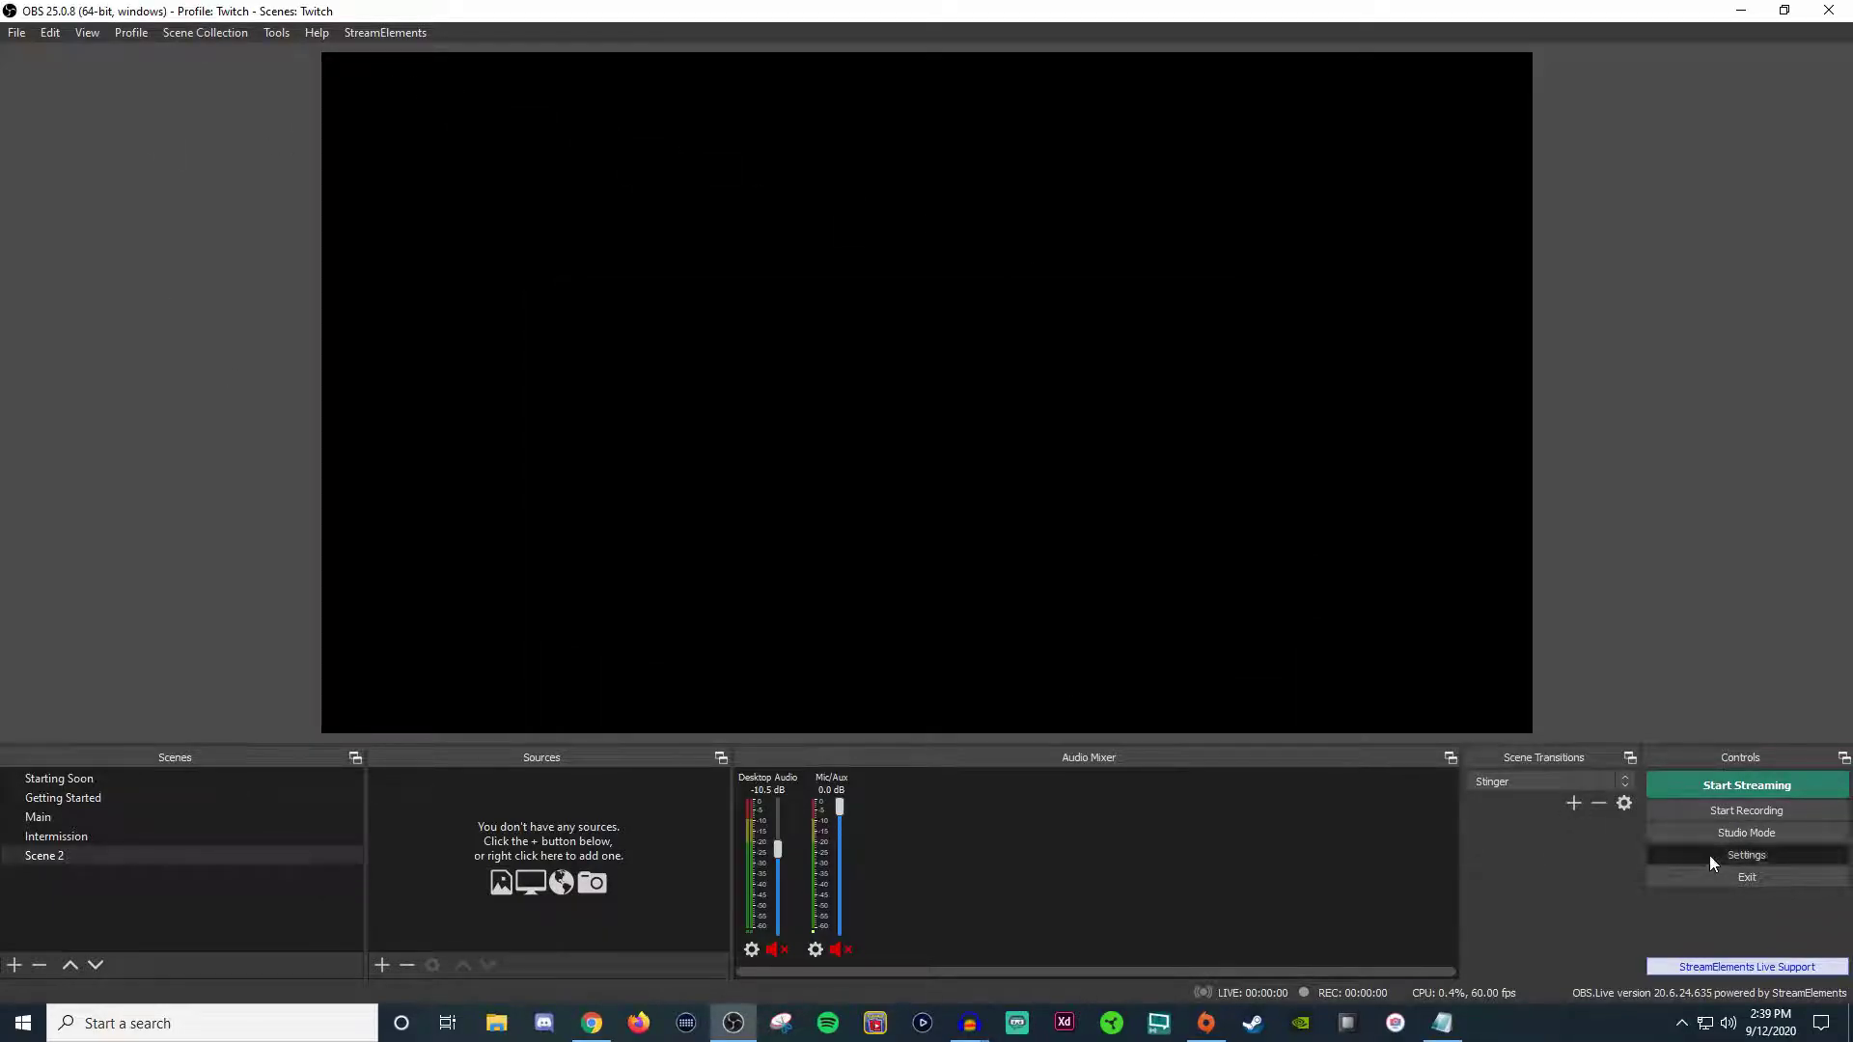
click(515, 281)
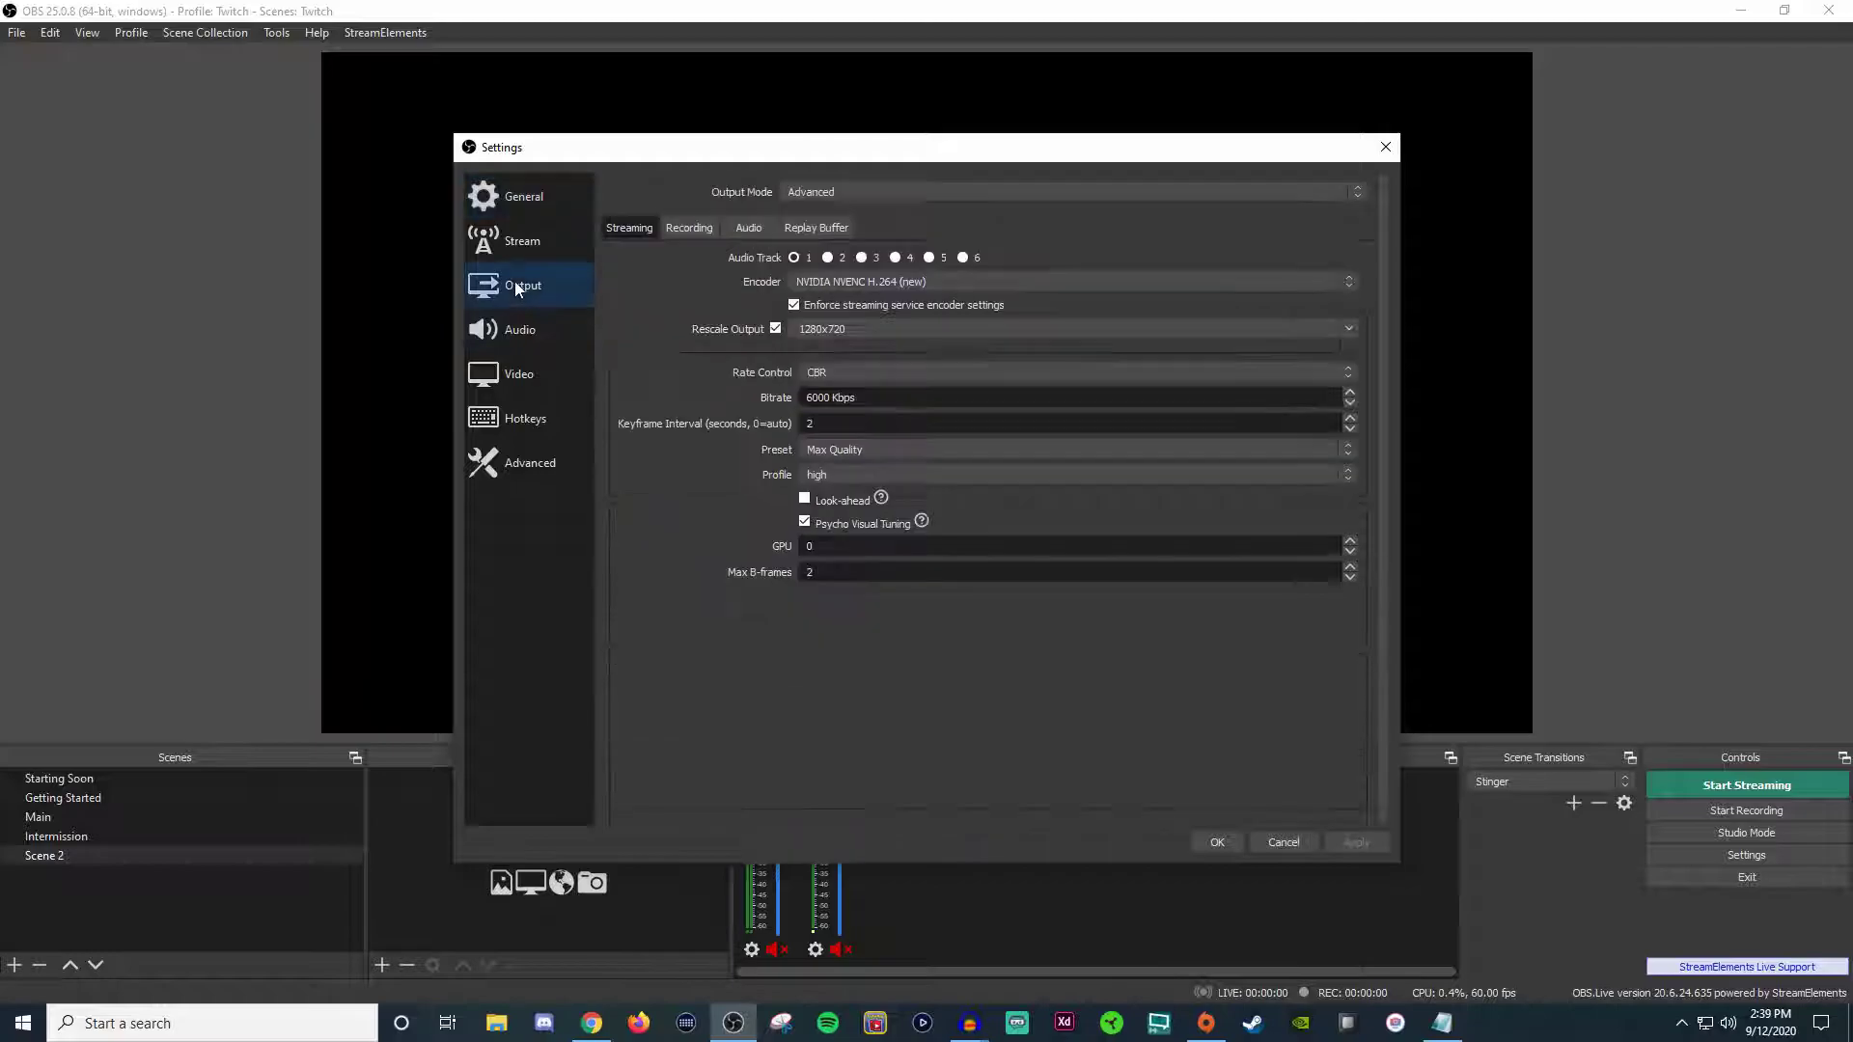
click(836, 192)
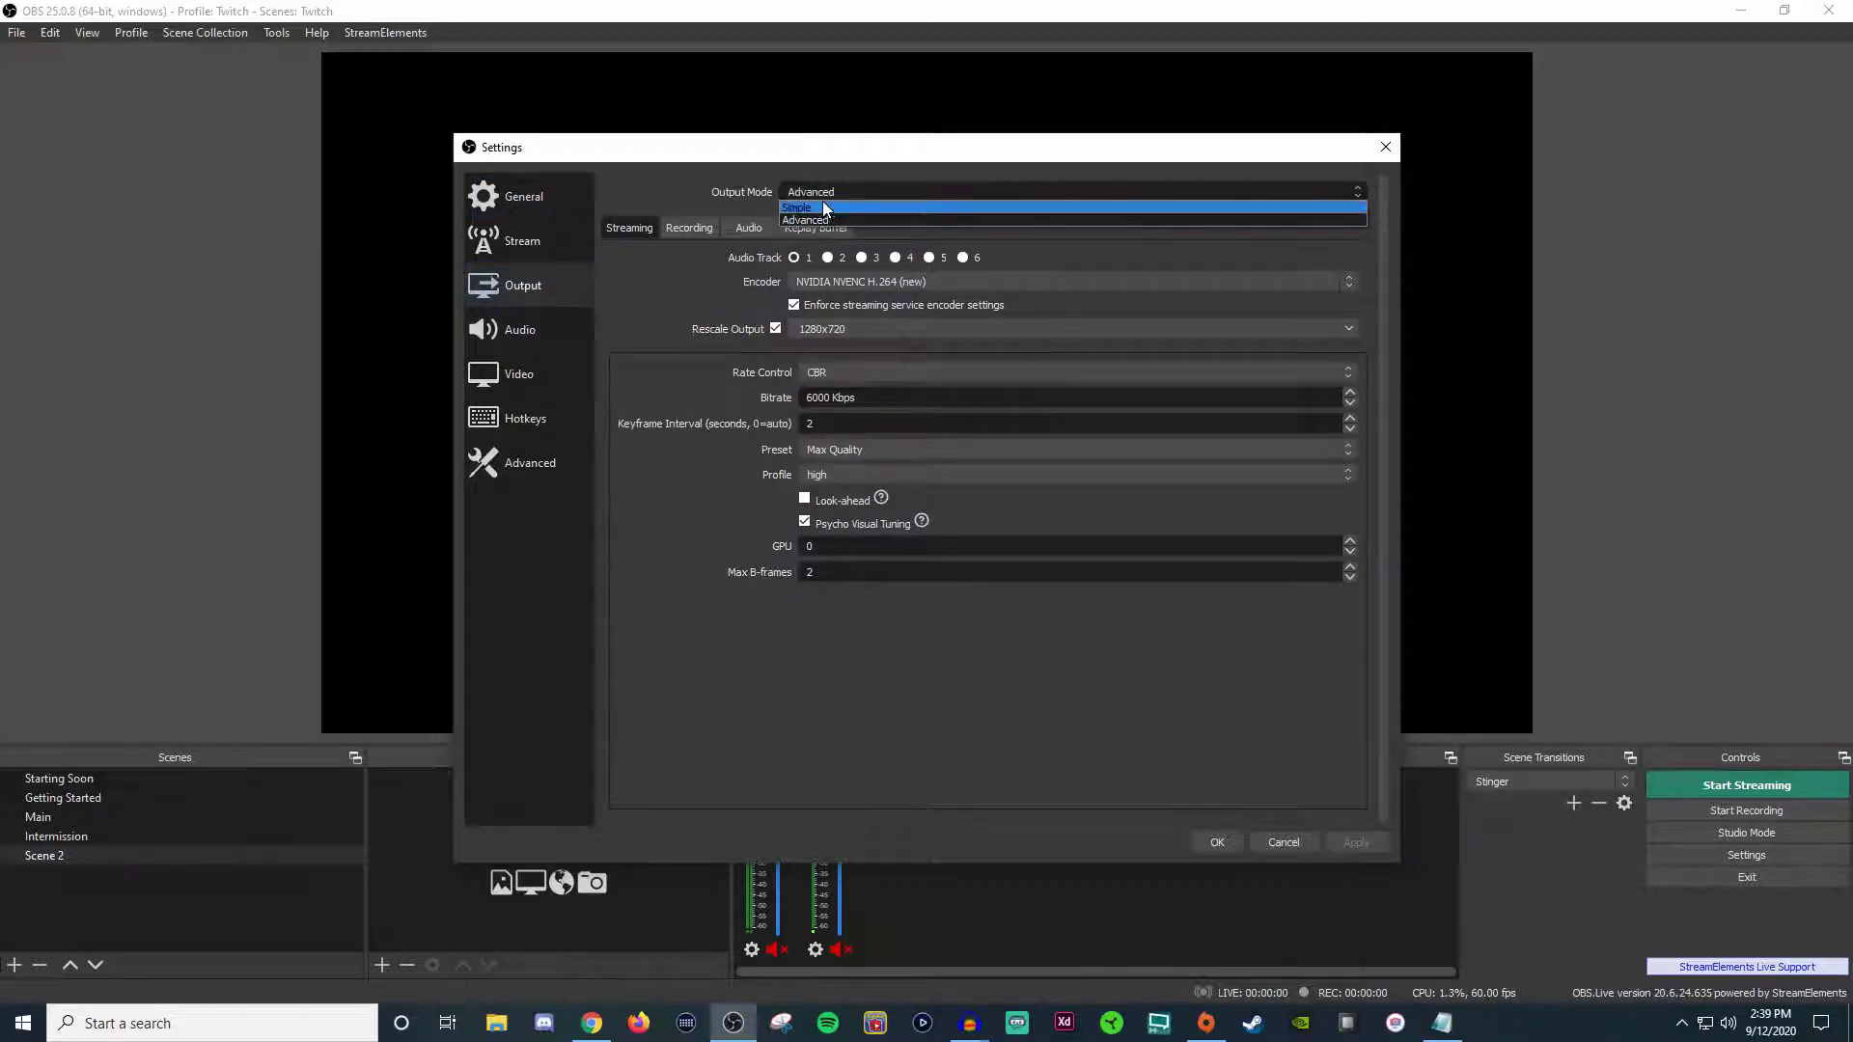
click(817, 207)
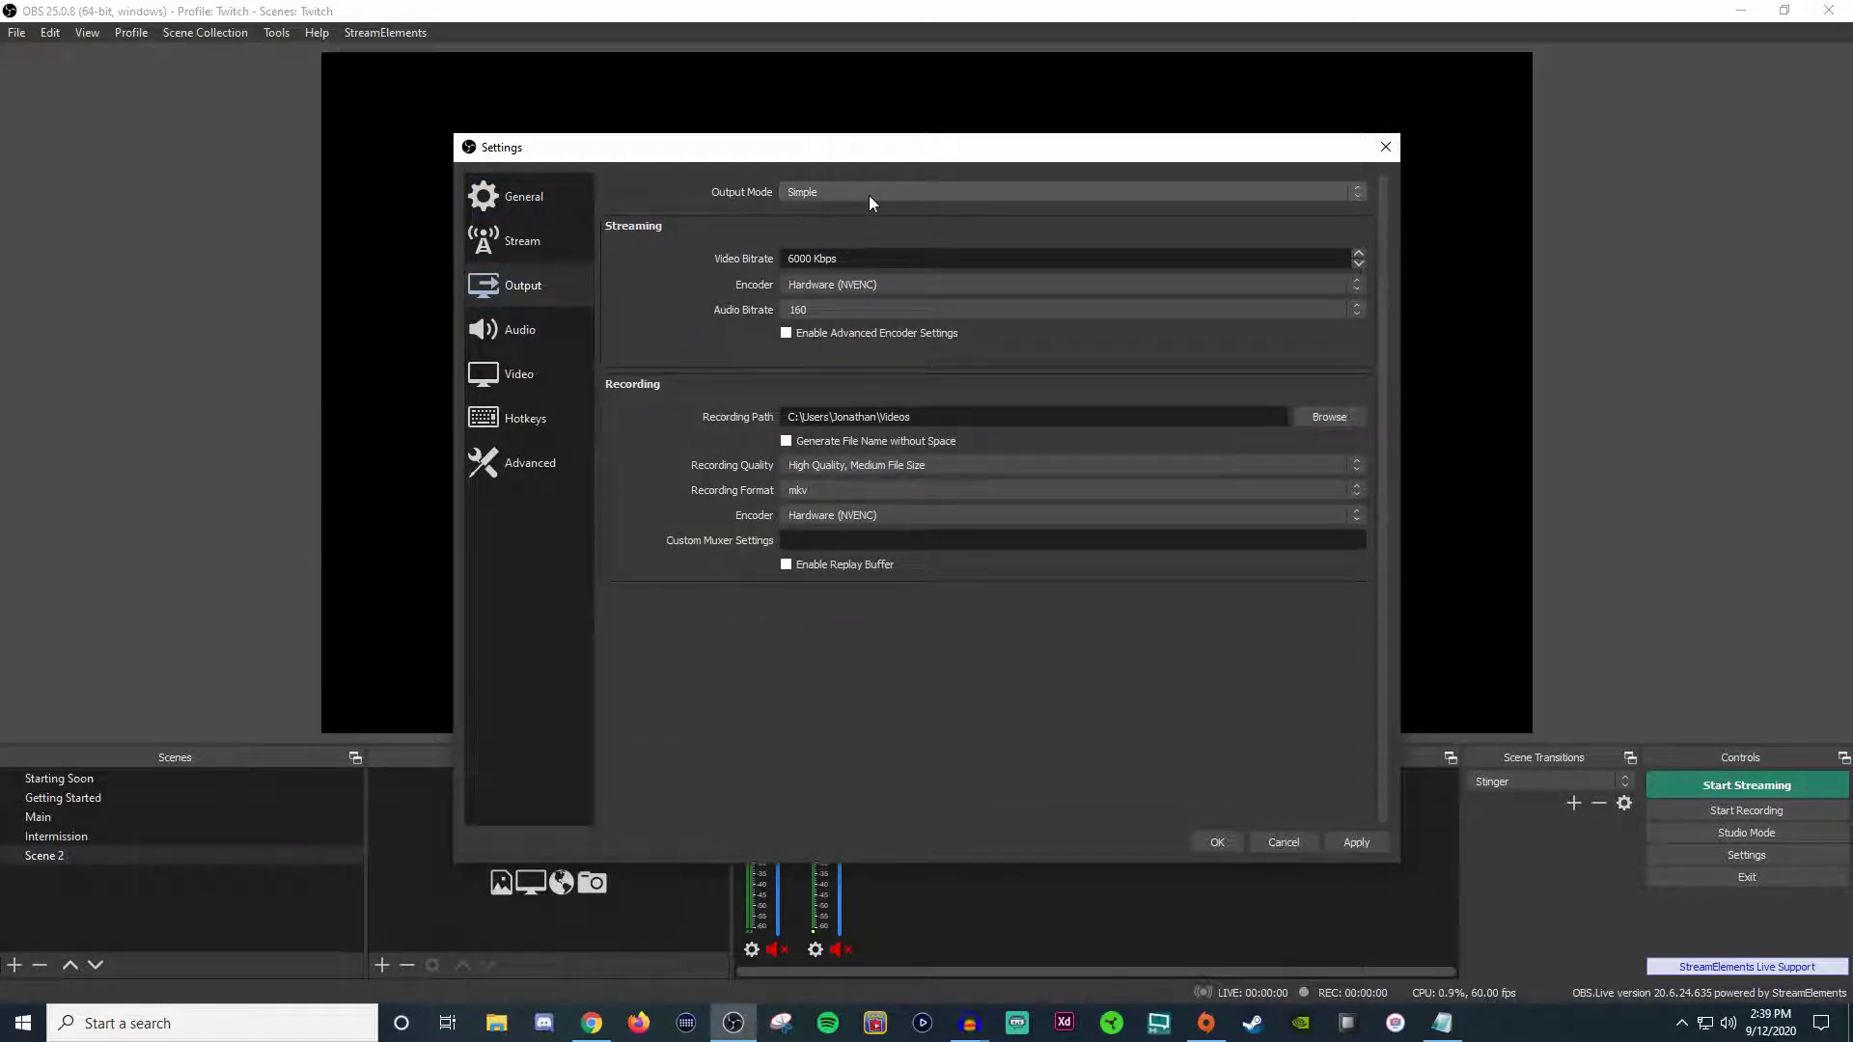
- Try Advanced output mode and its encoder list, then return to Simple
click(869, 195)
click(867, 212)
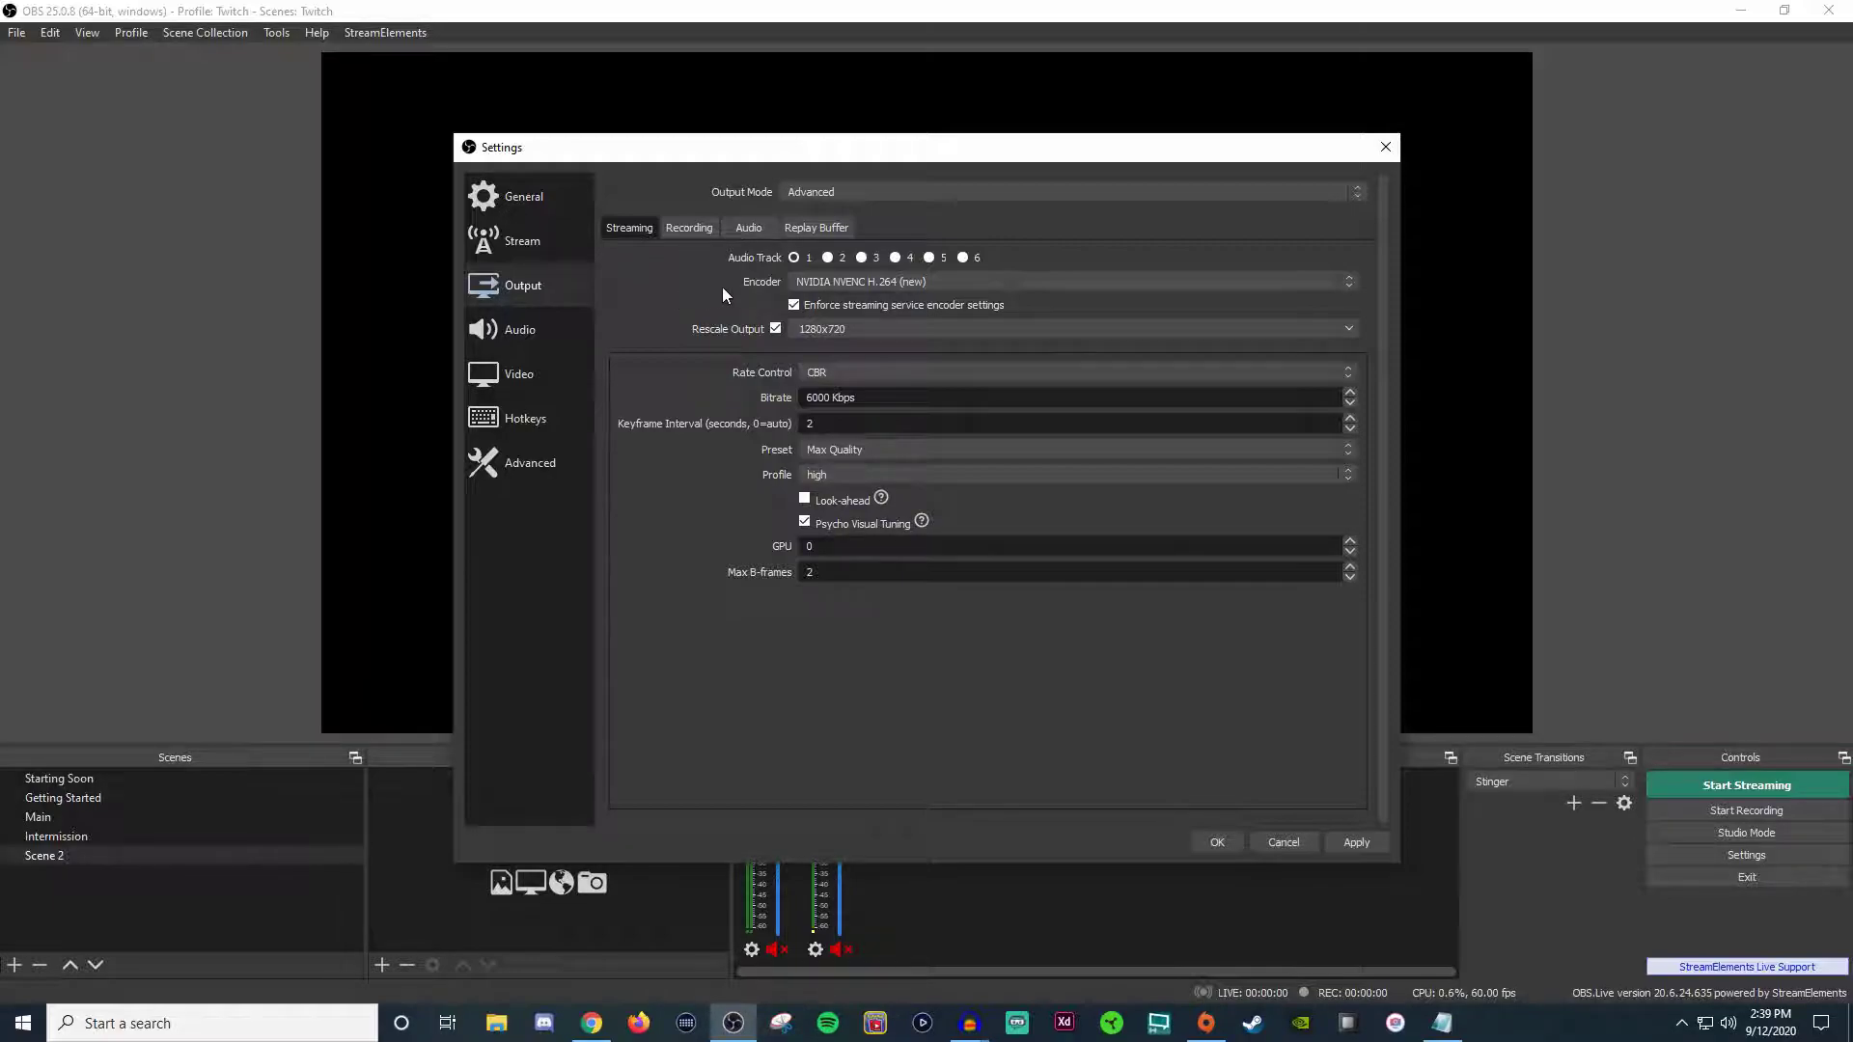
click(848, 282)
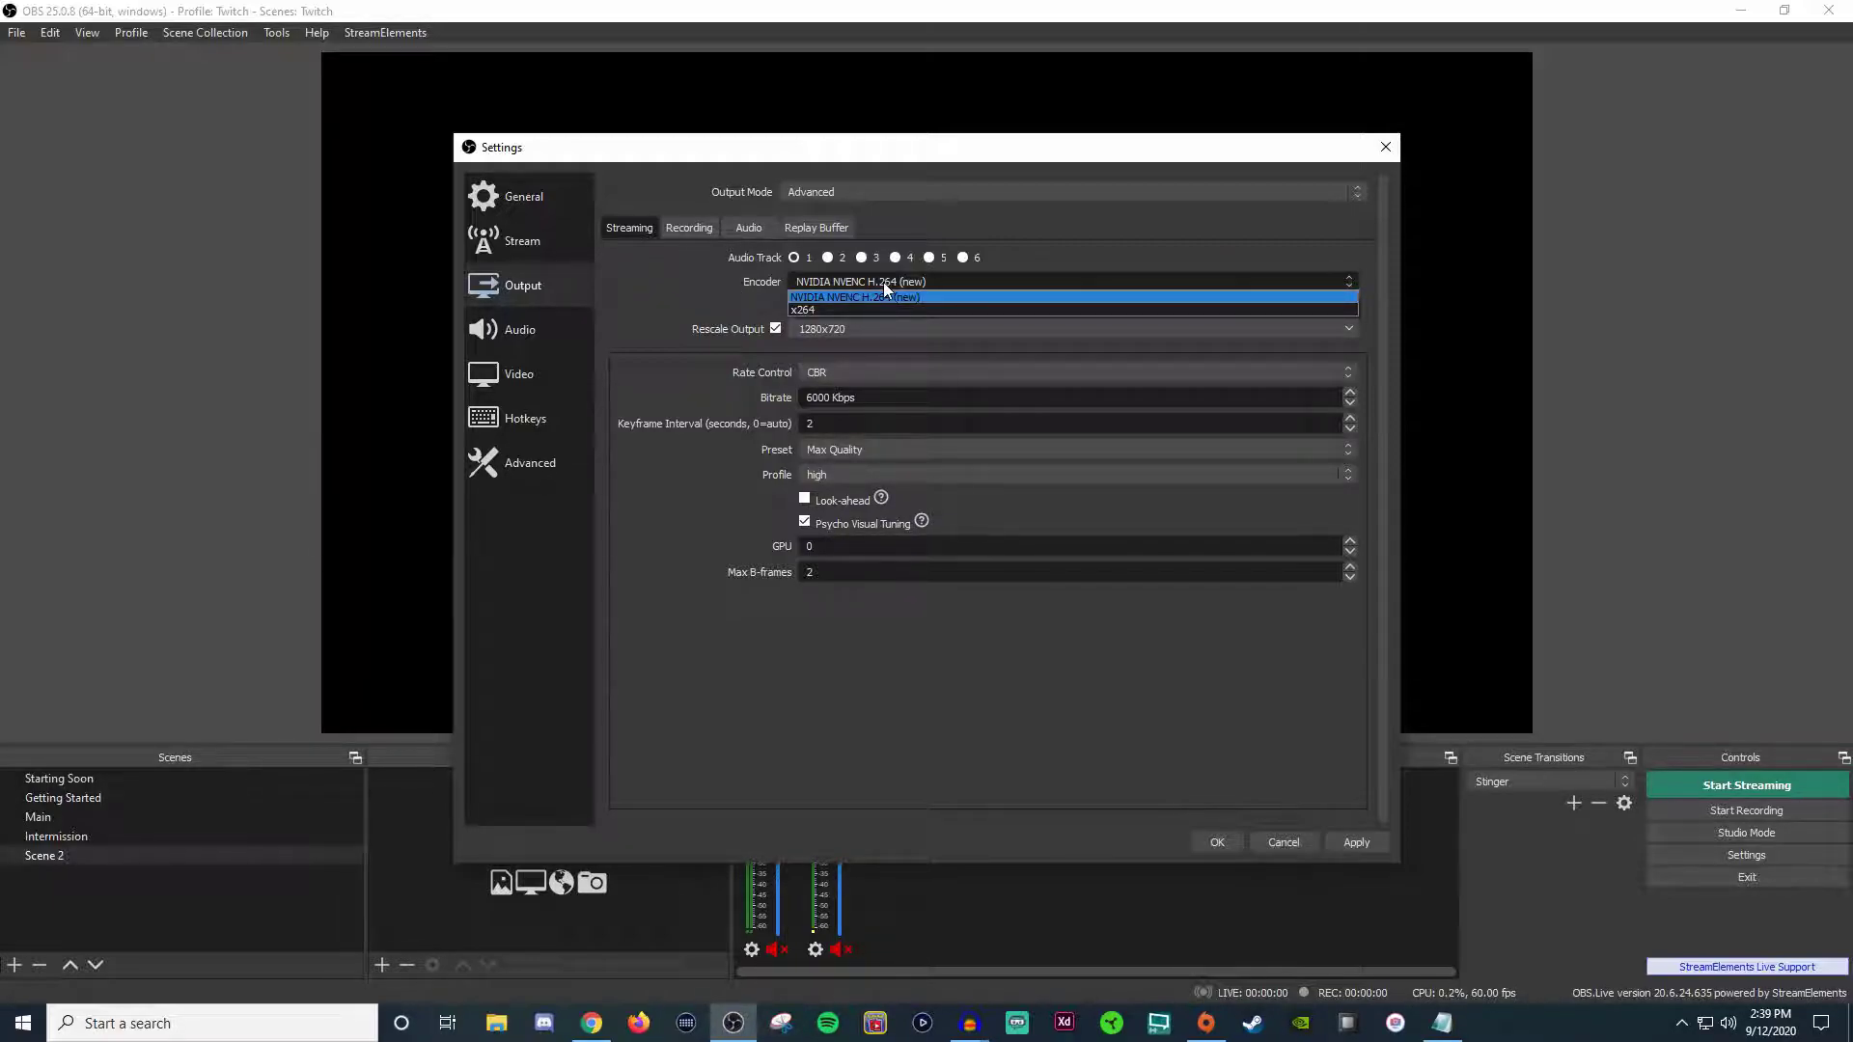
click(884, 284)
click(840, 195)
click(816, 208)
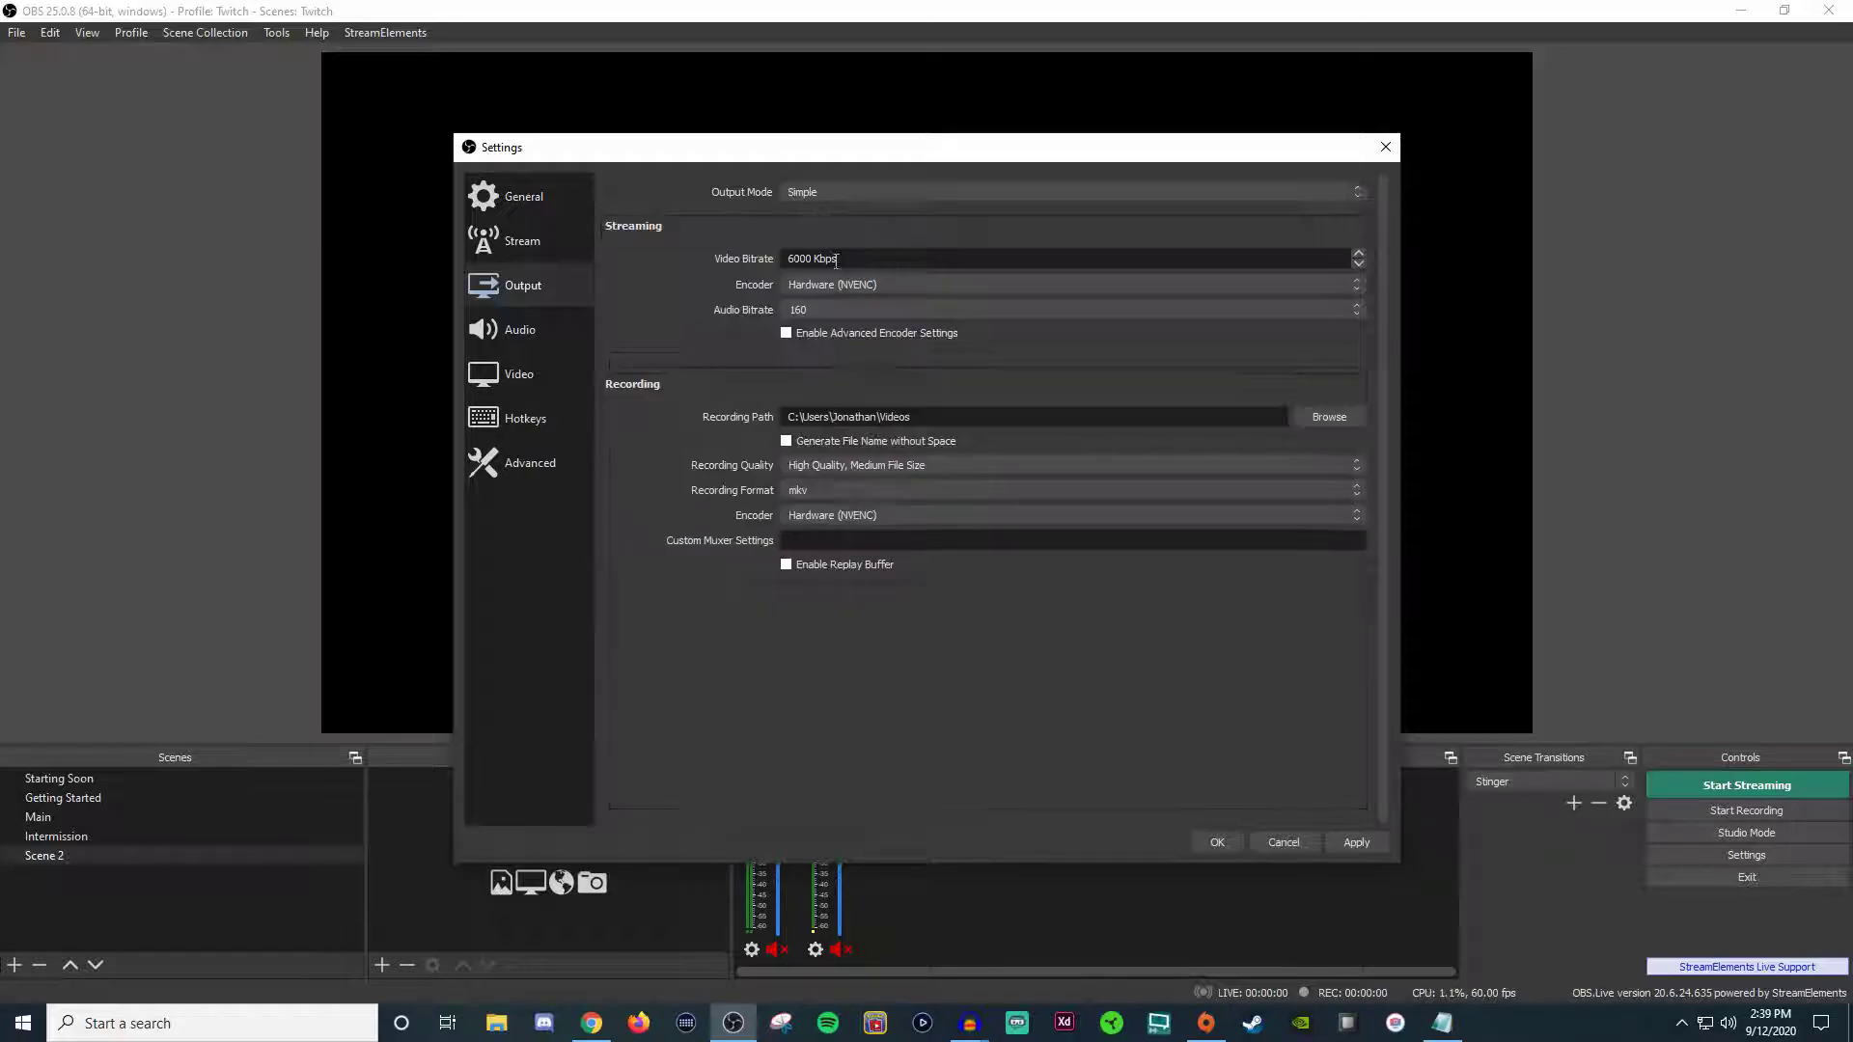
click(862, 284)
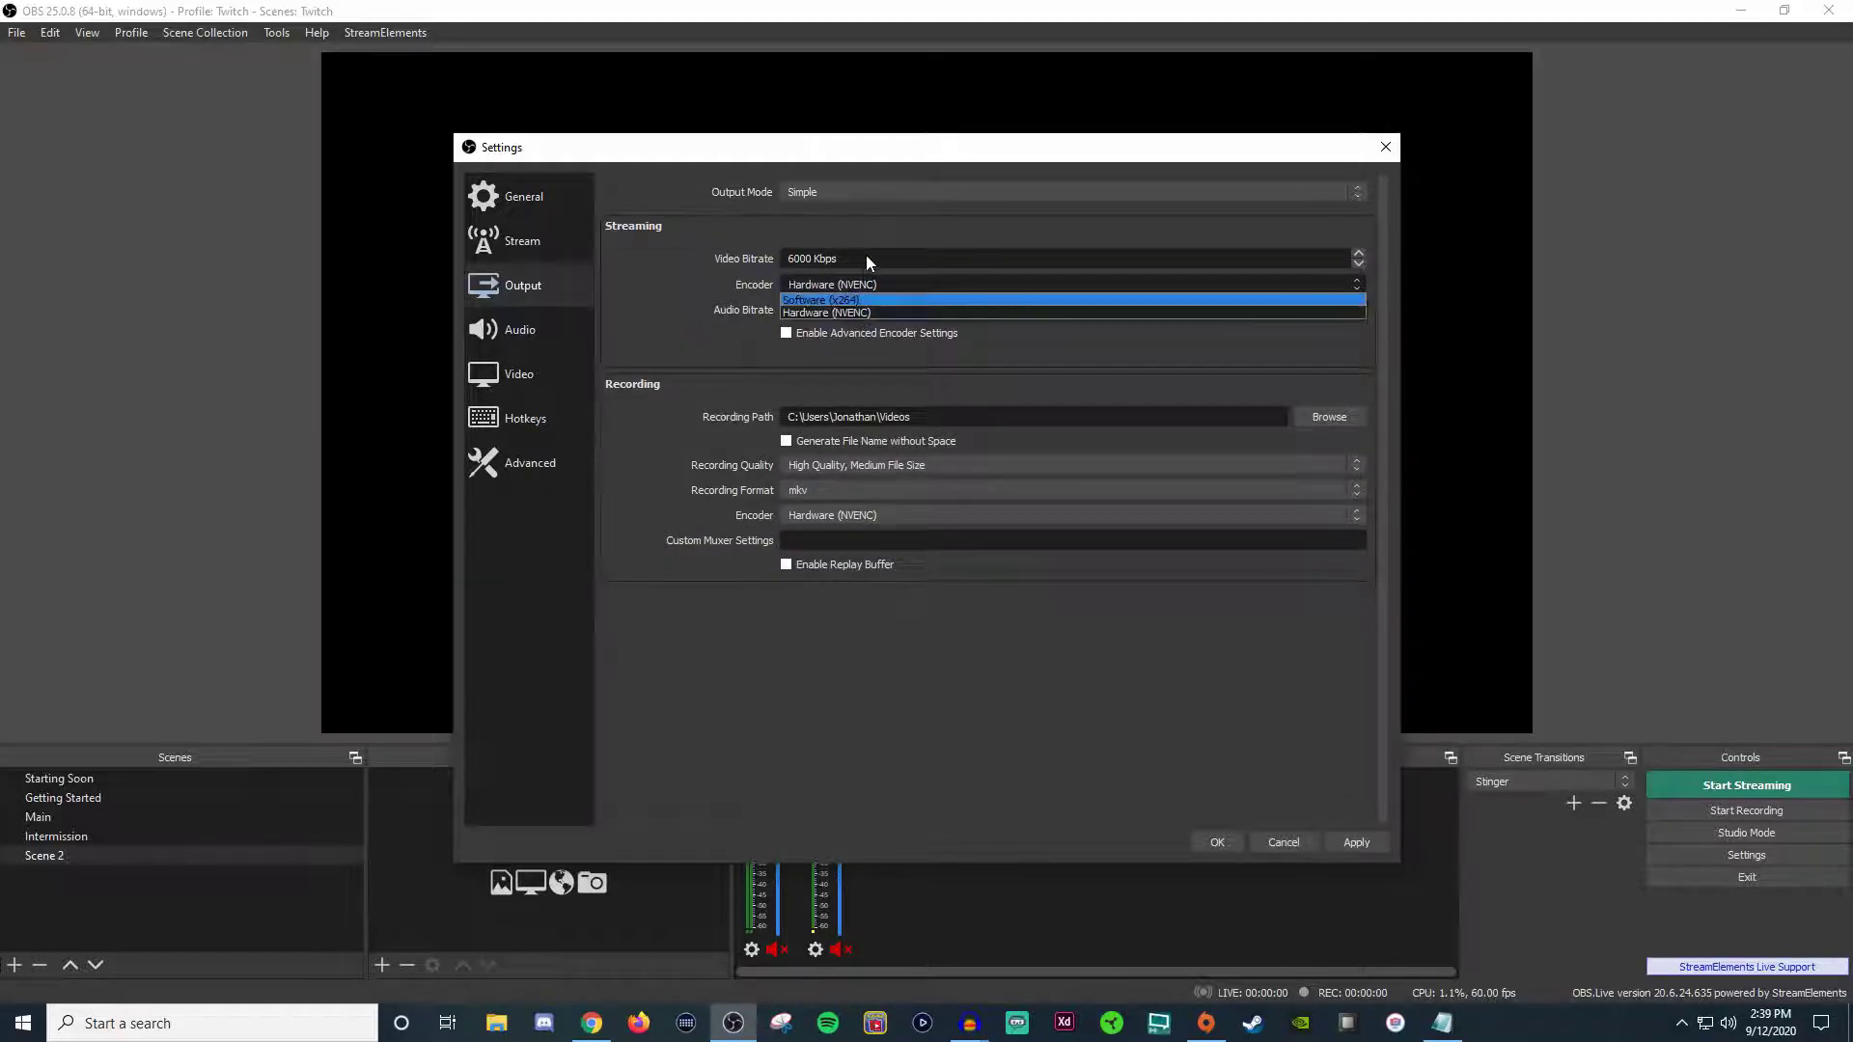
- Switch output to Advanced mode and tick Rescale Output at 1280x720 for streaming
click(797, 223)
click(828, 189)
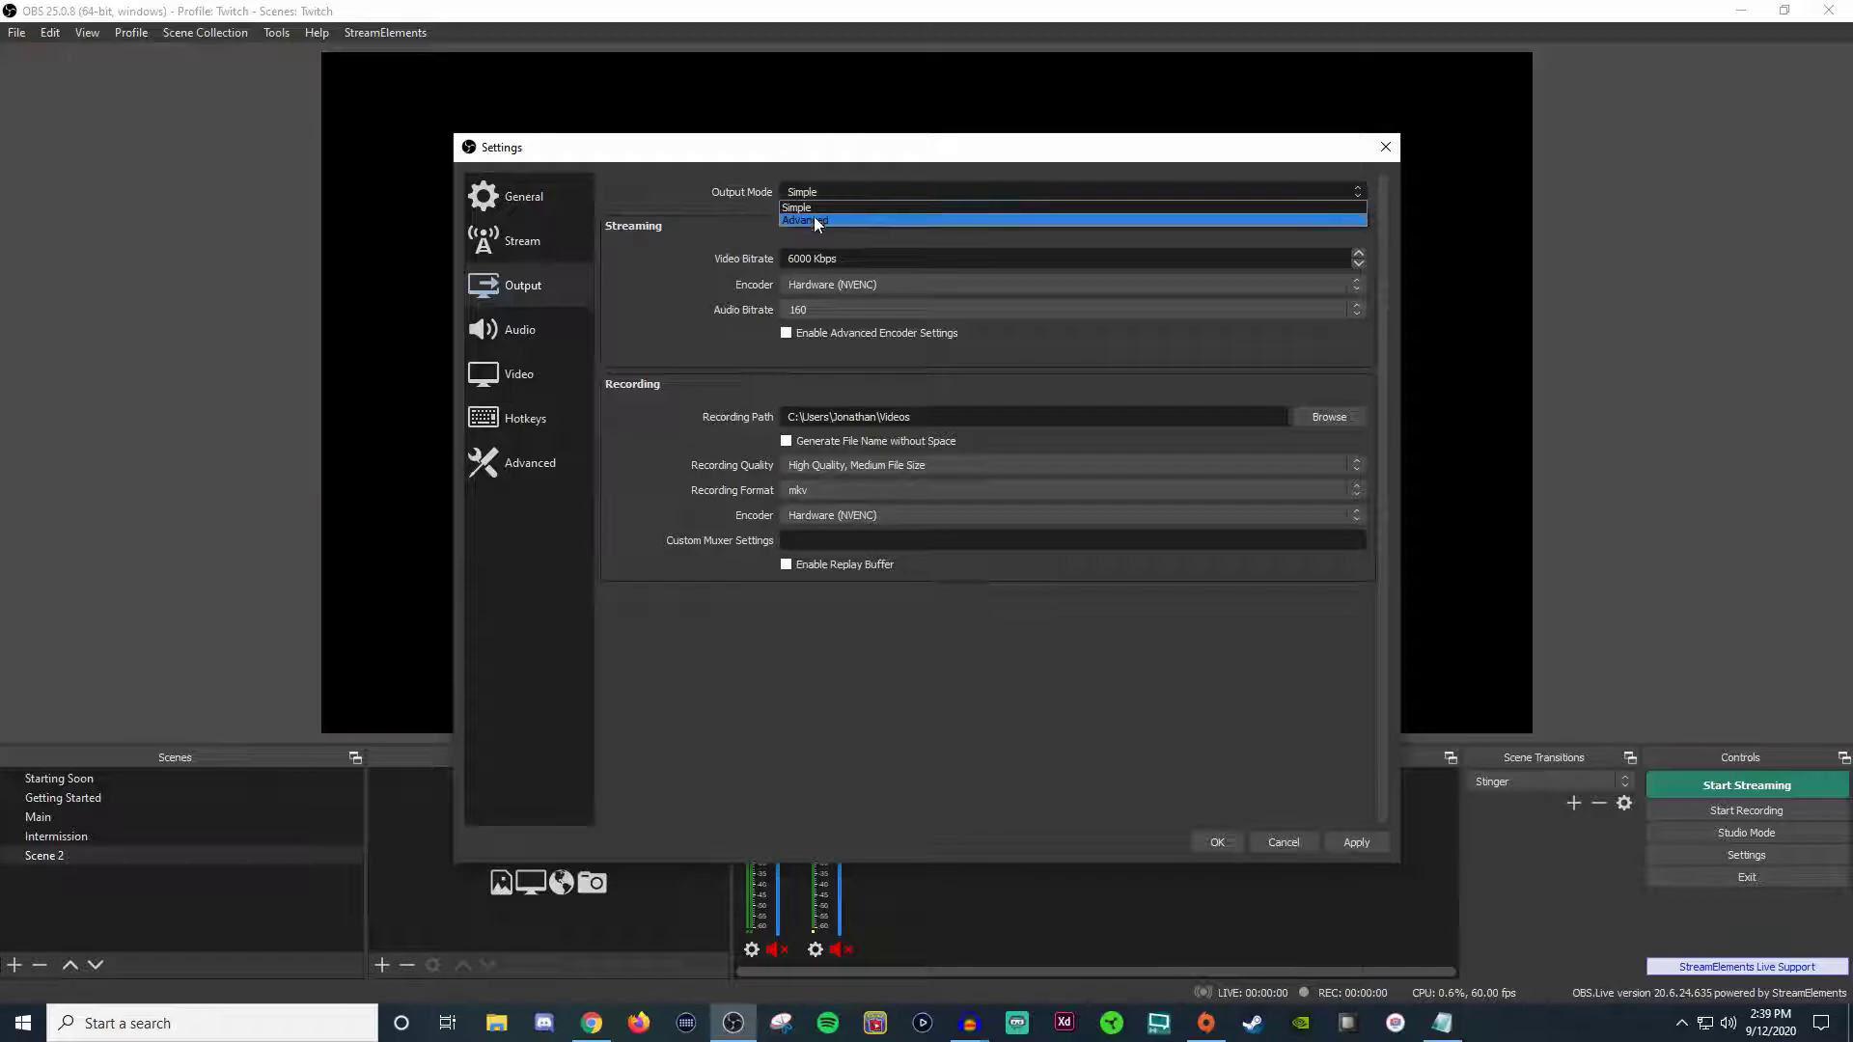
click(817, 221)
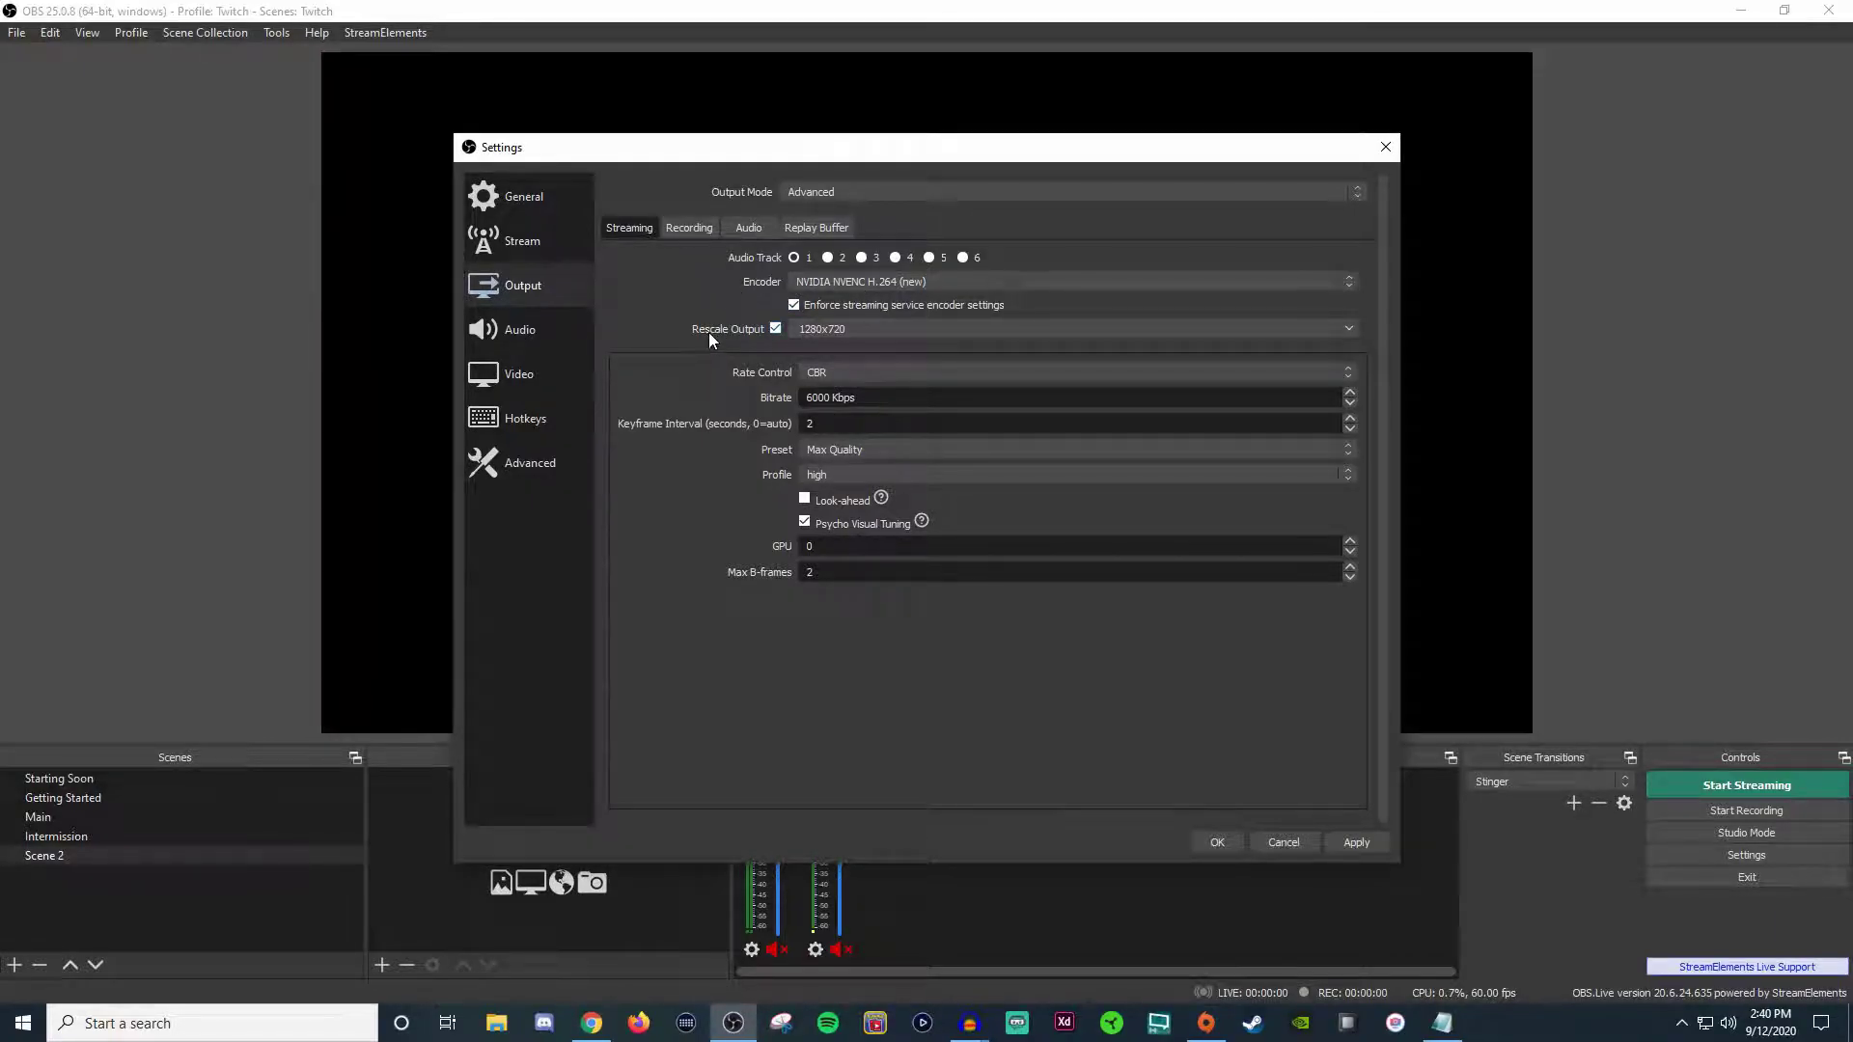
click(775, 330)
- Keep CBR rate control and bring up the NVENC Preset list
click(876, 373)
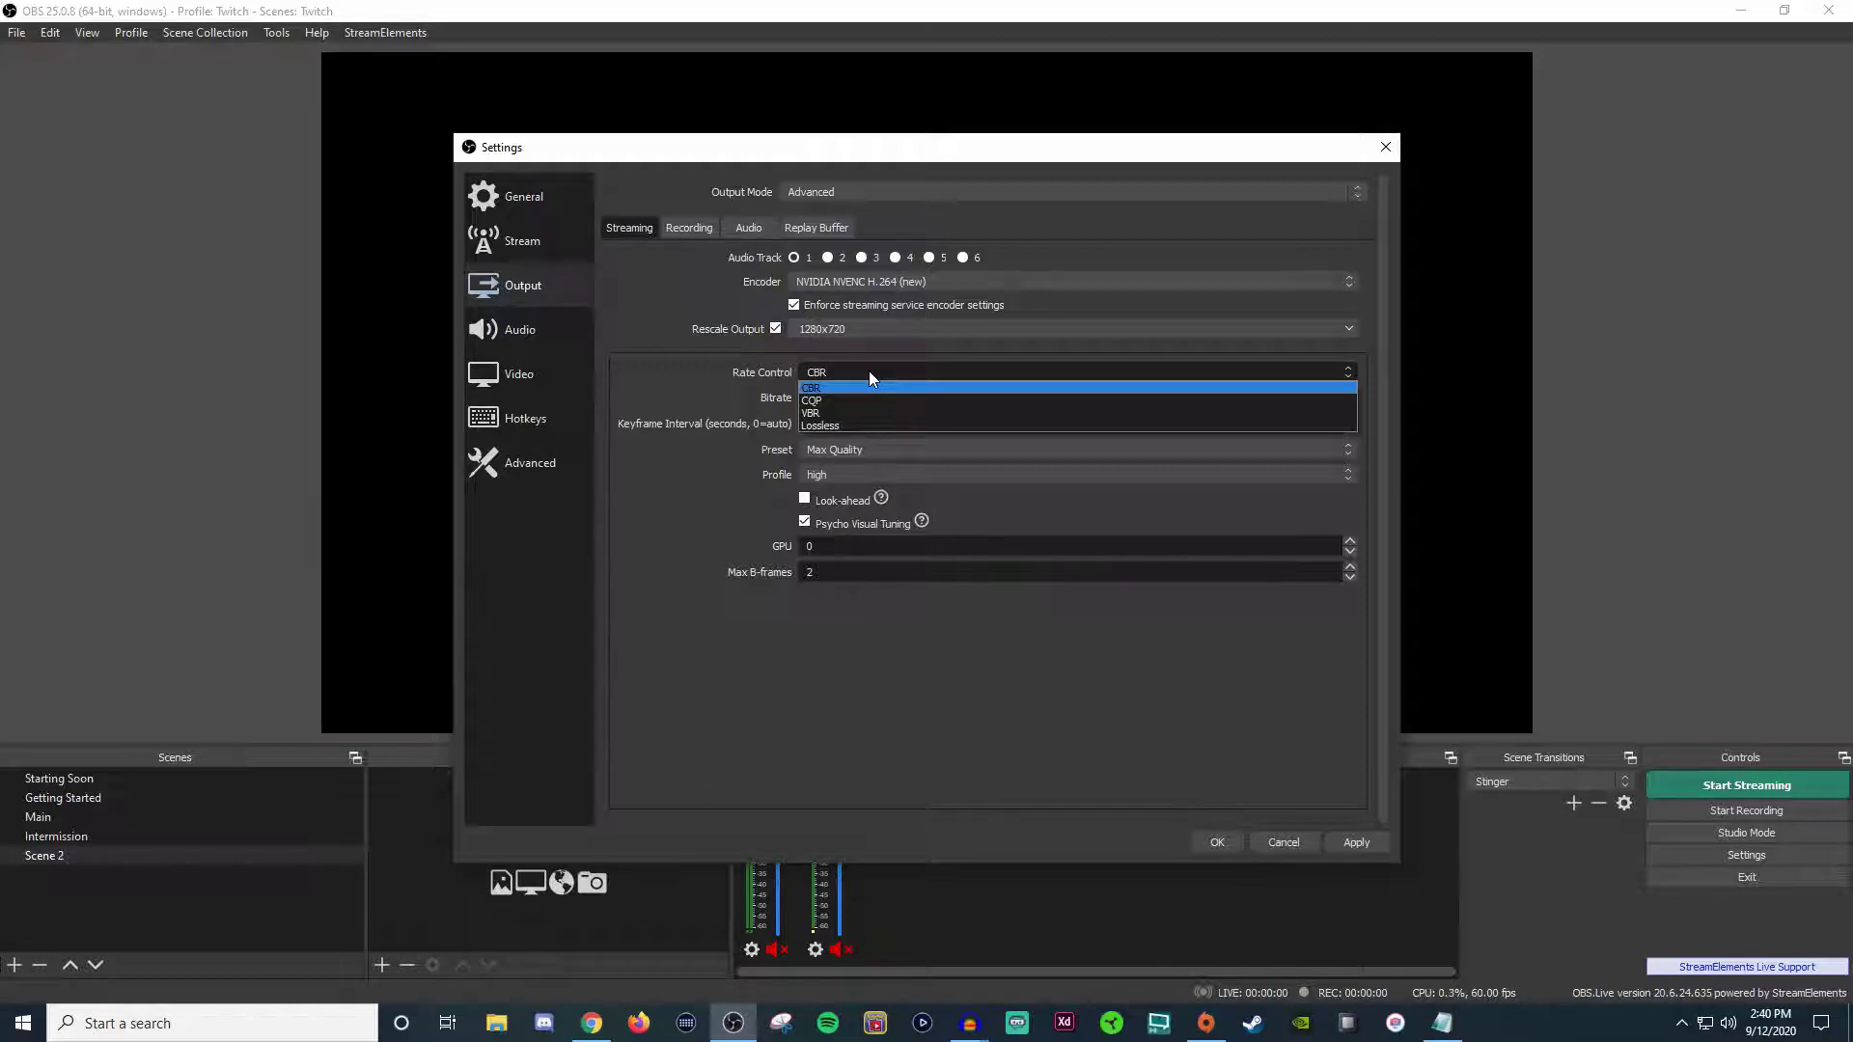
click(850, 385)
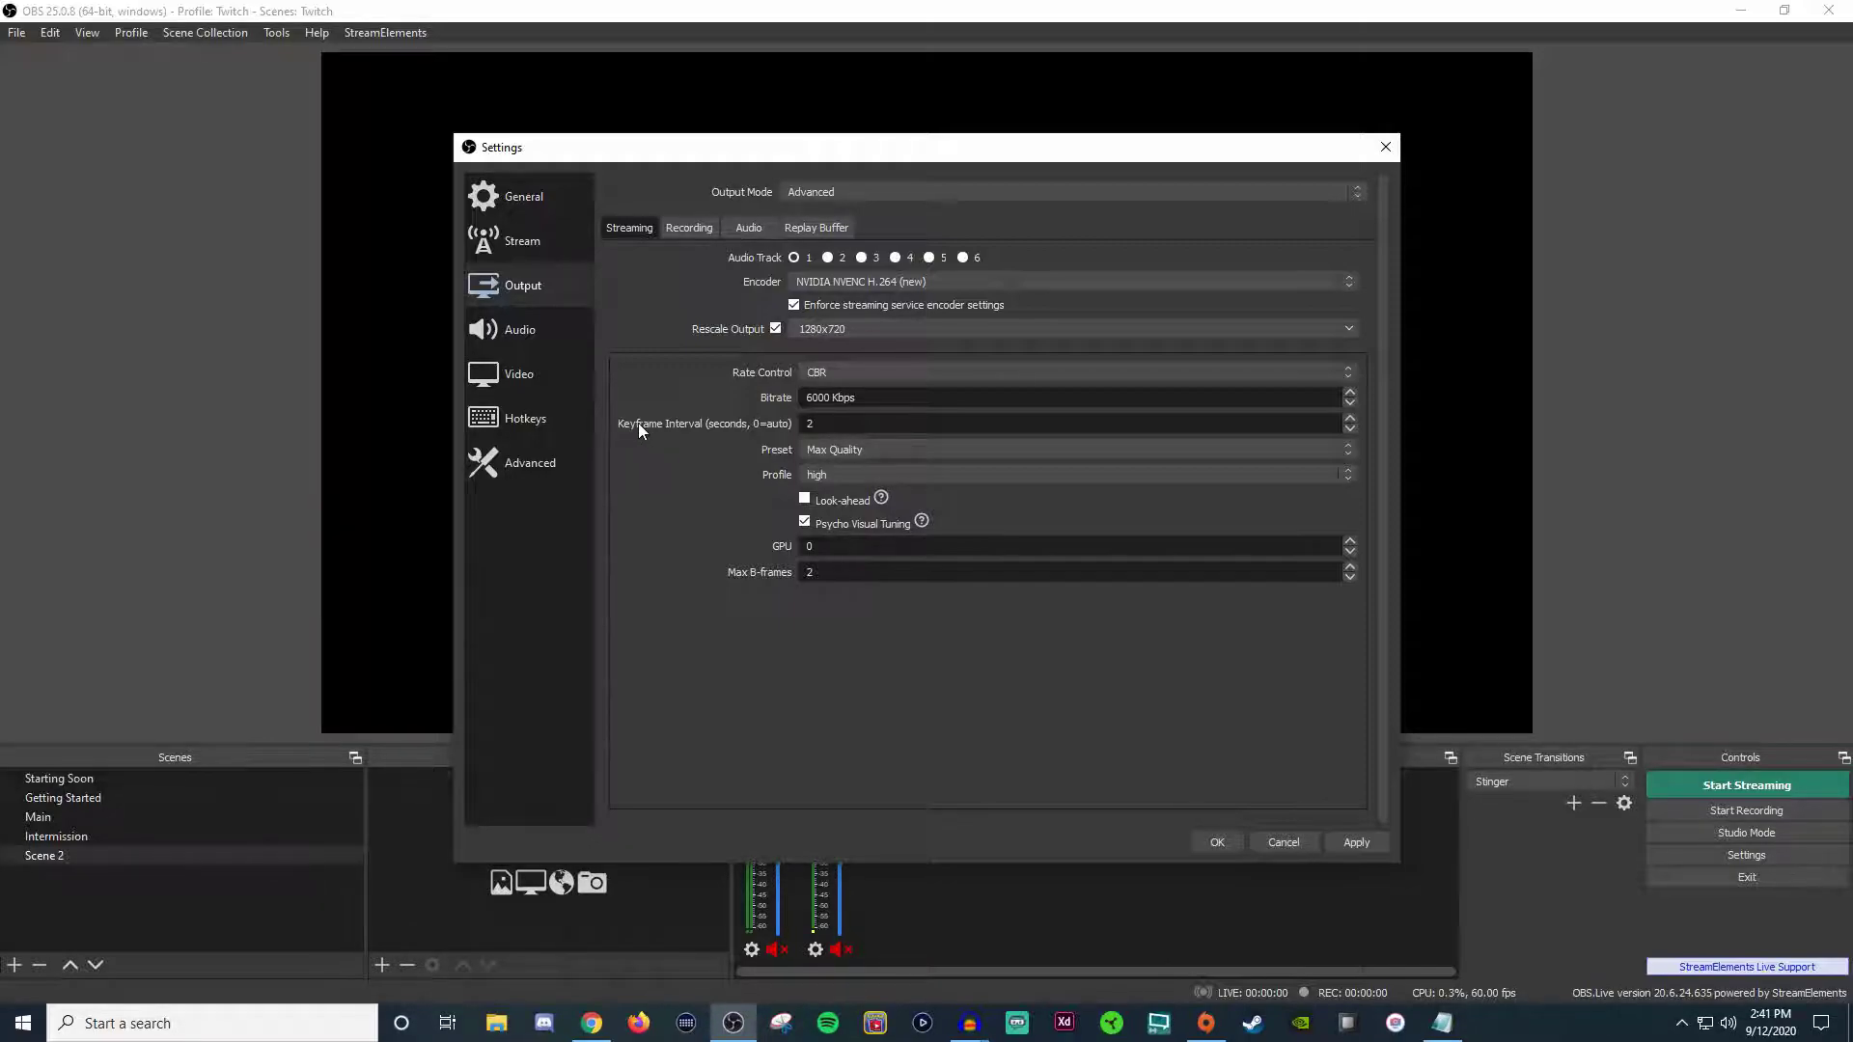
click(889, 449)
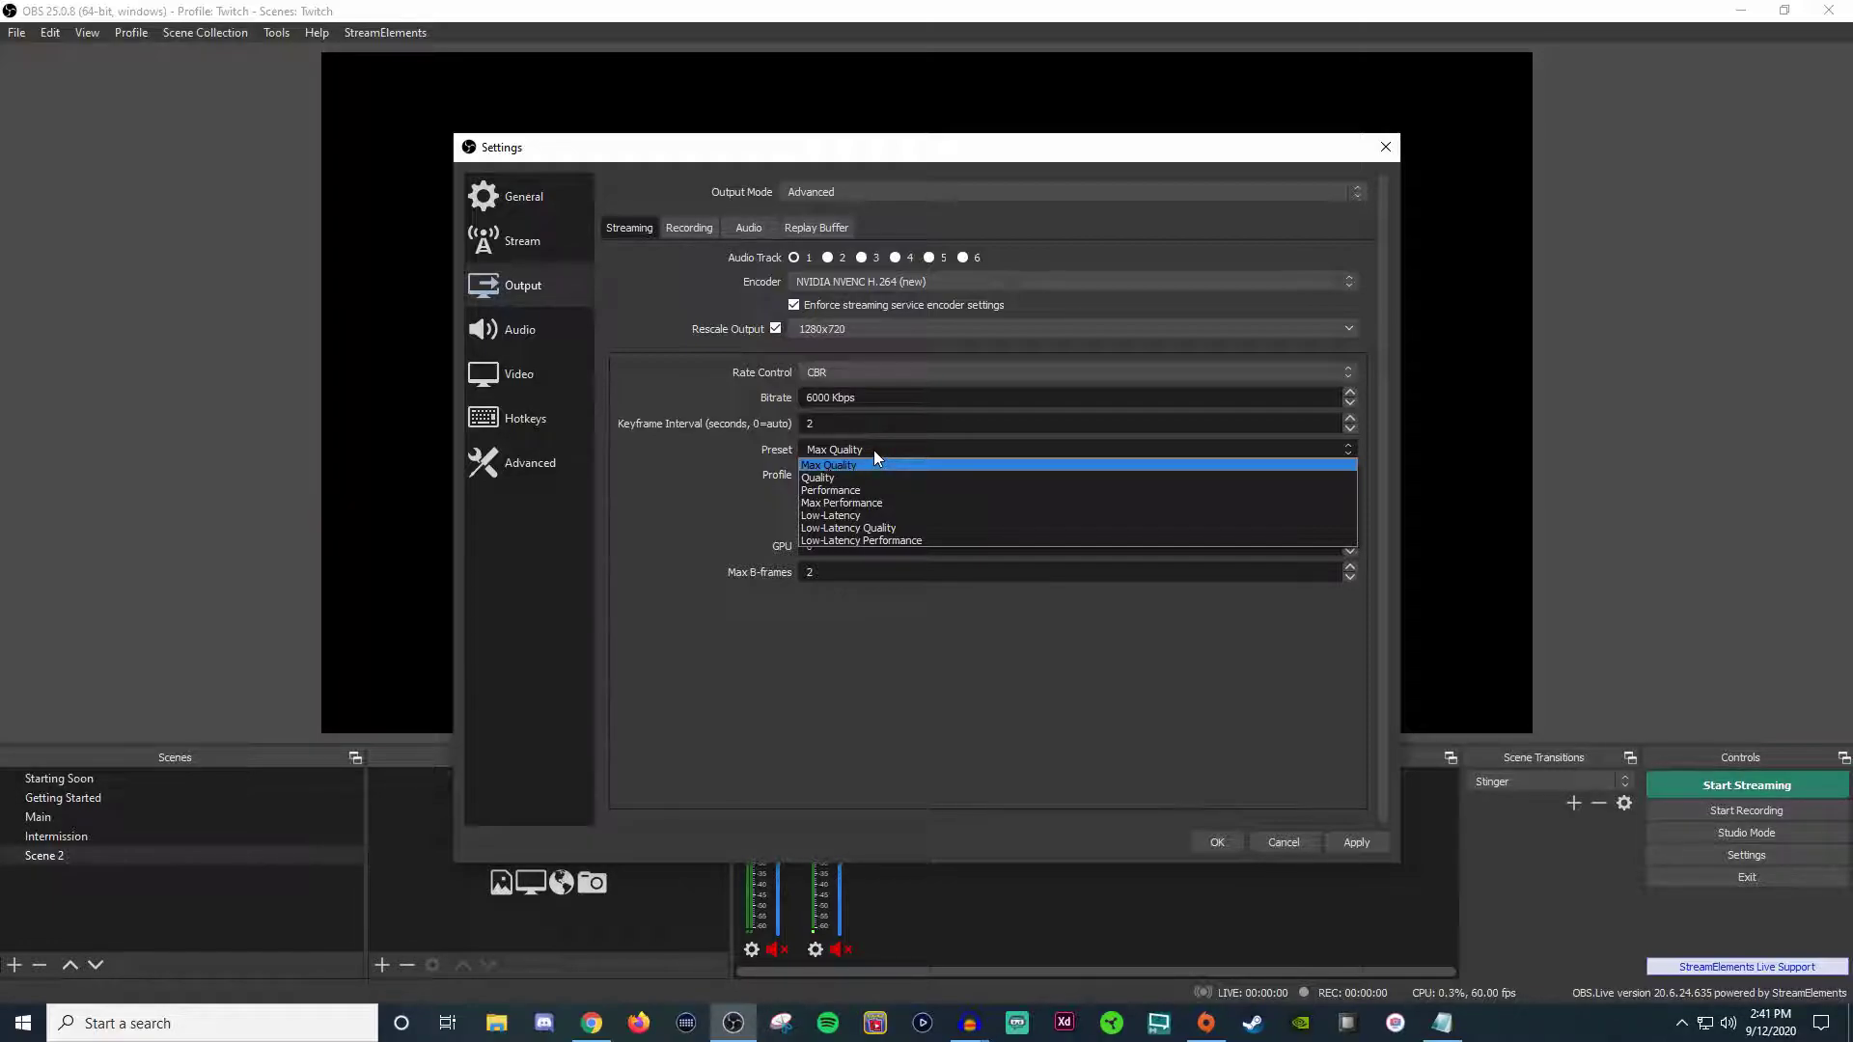
click(873, 450)
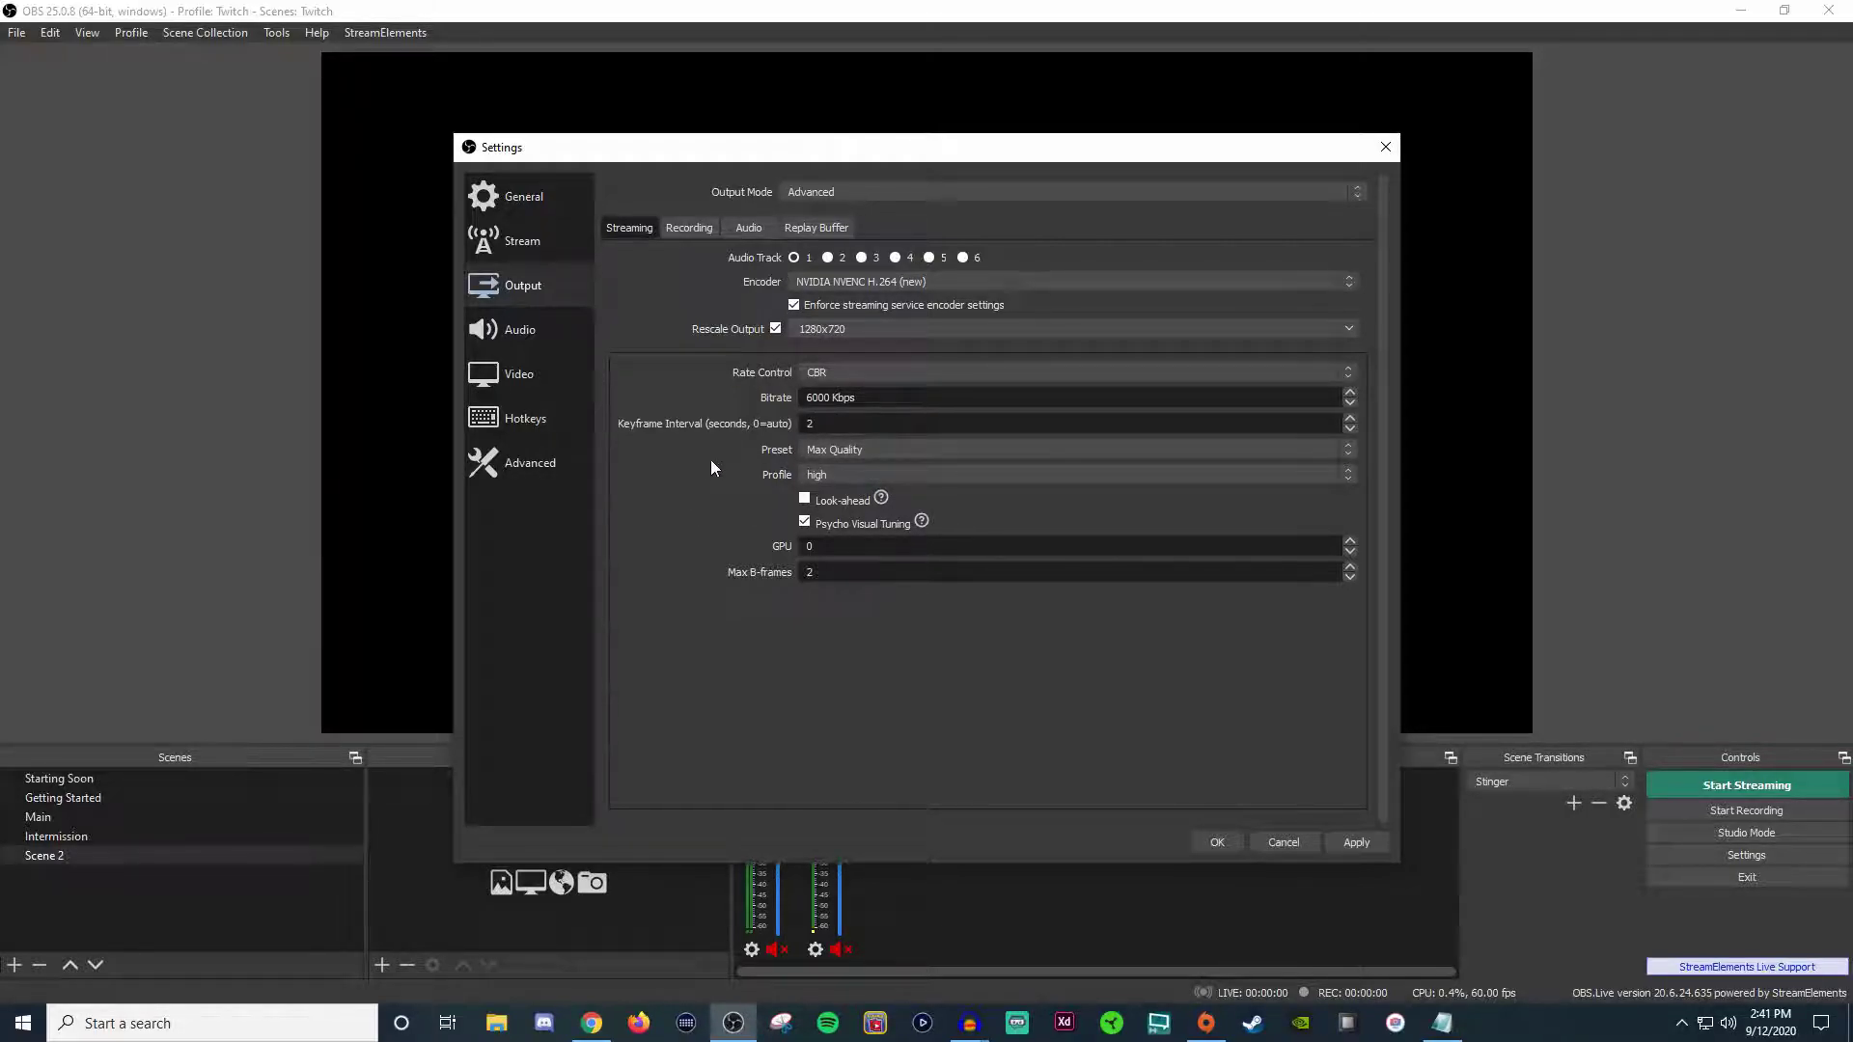
click(888, 450)
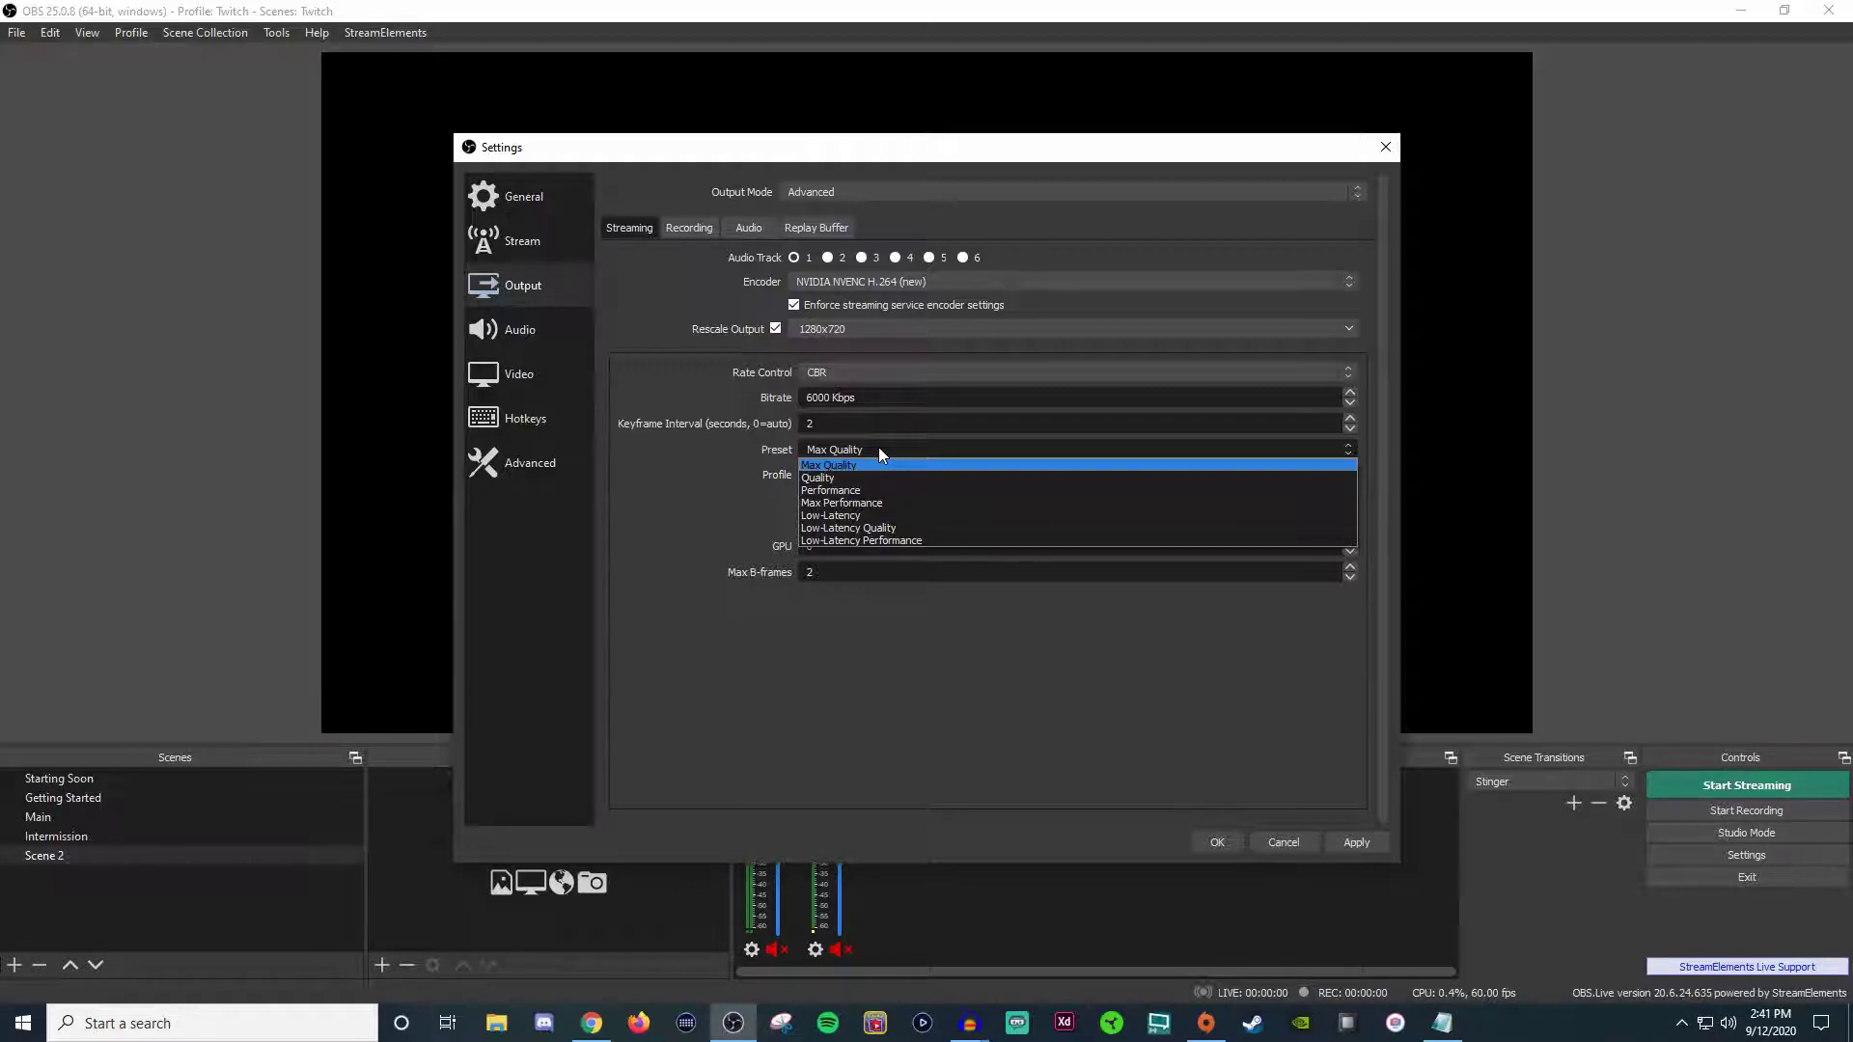
click(878, 448)
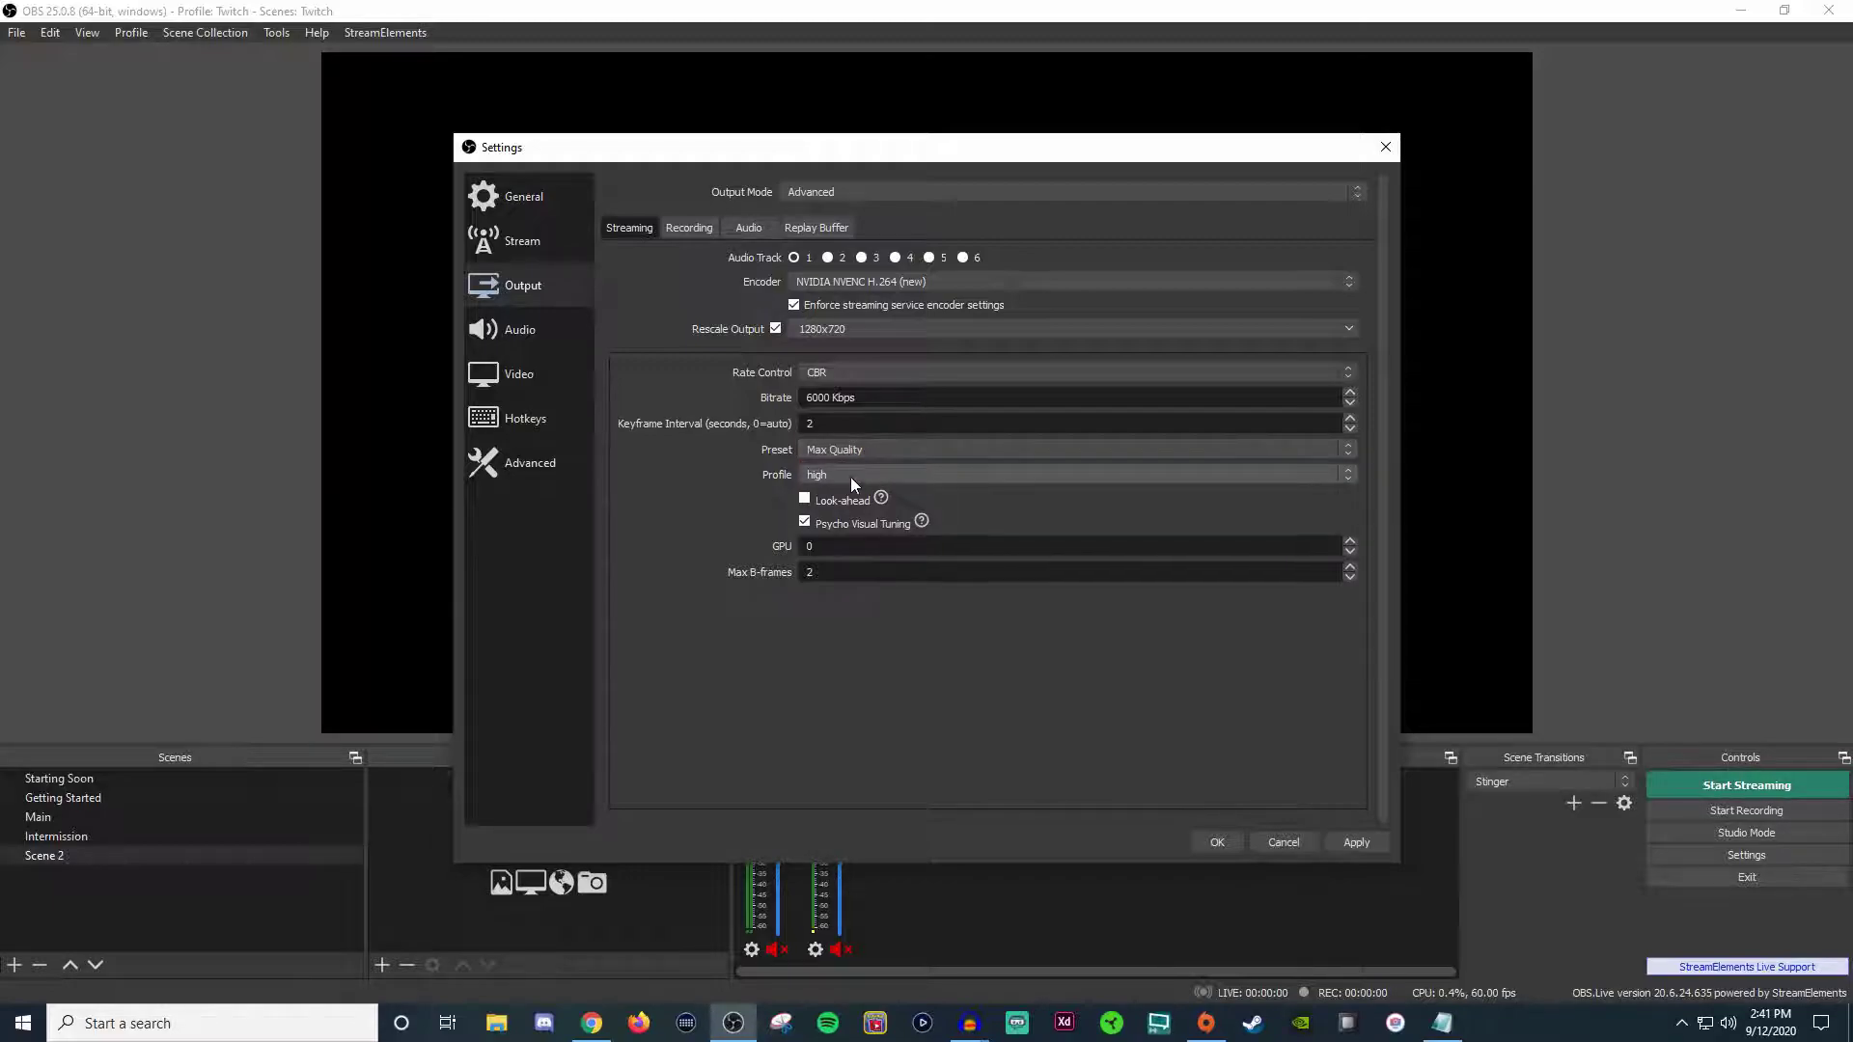
click(851, 481)
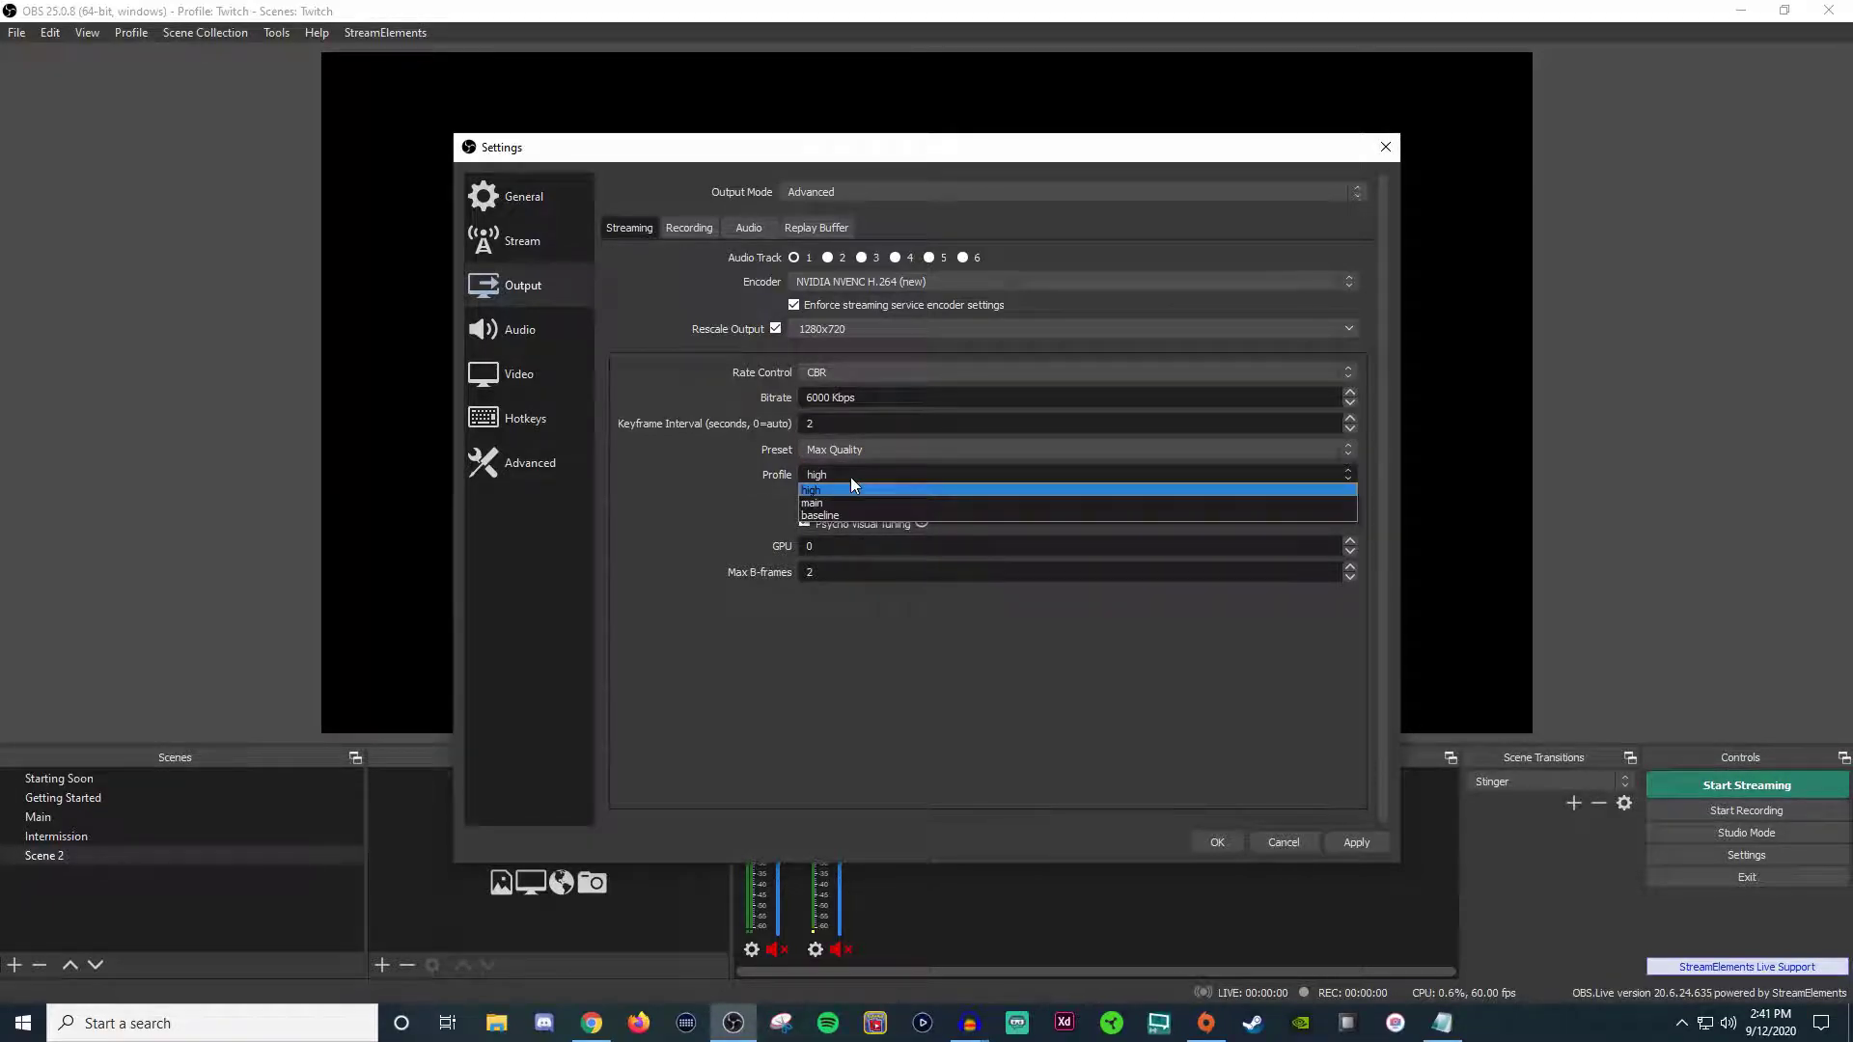
click(846, 477)
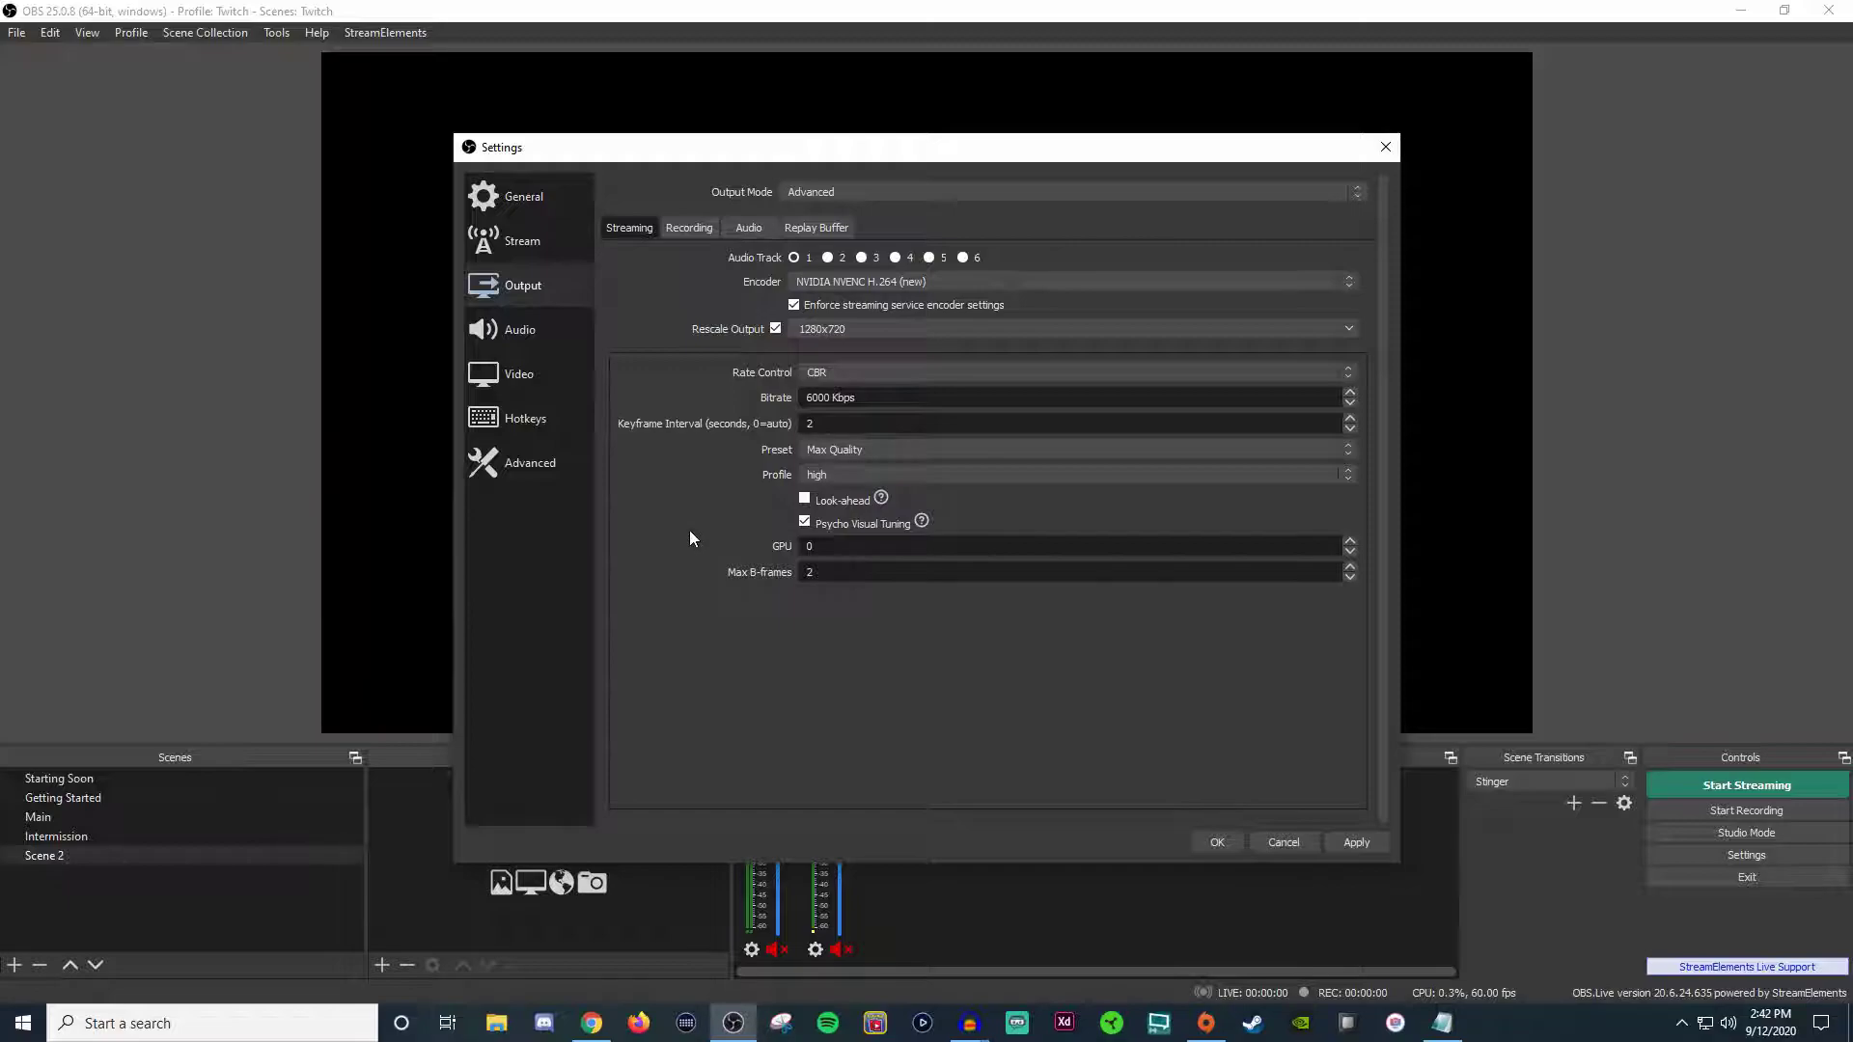
click(841, 283)
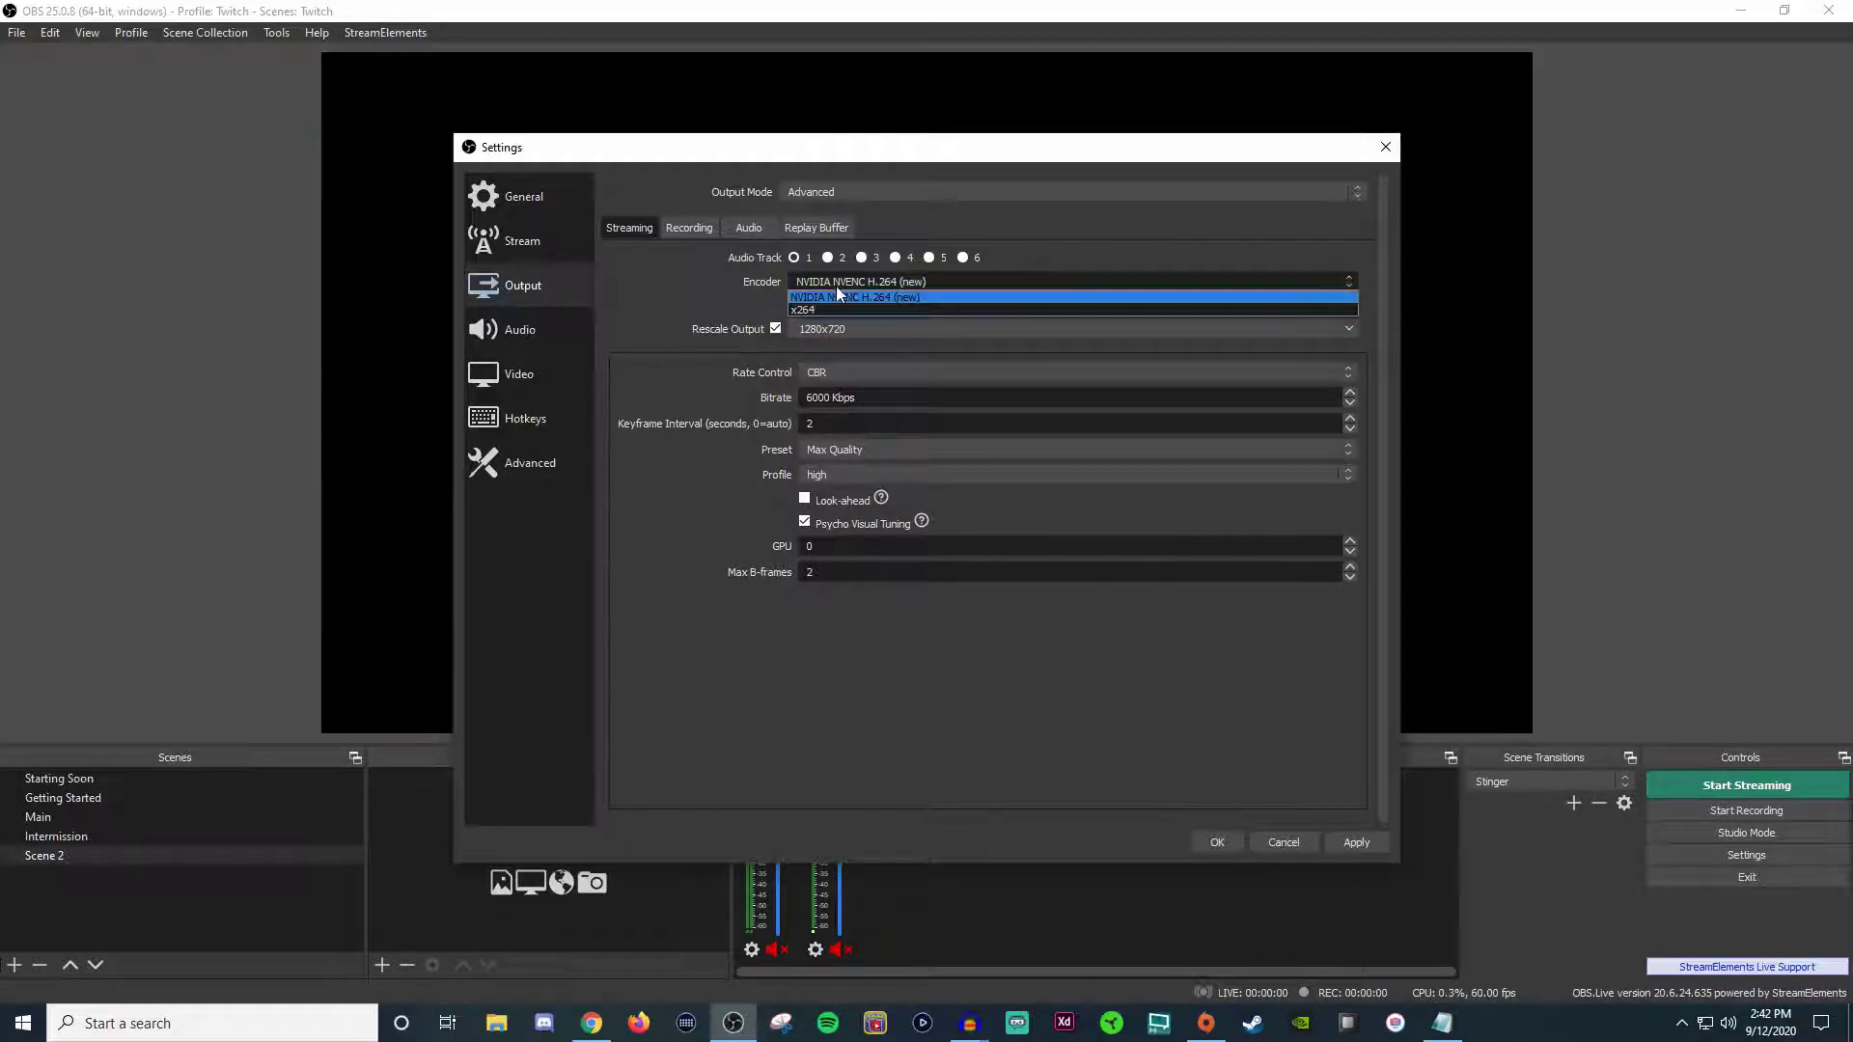
click(825, 309)
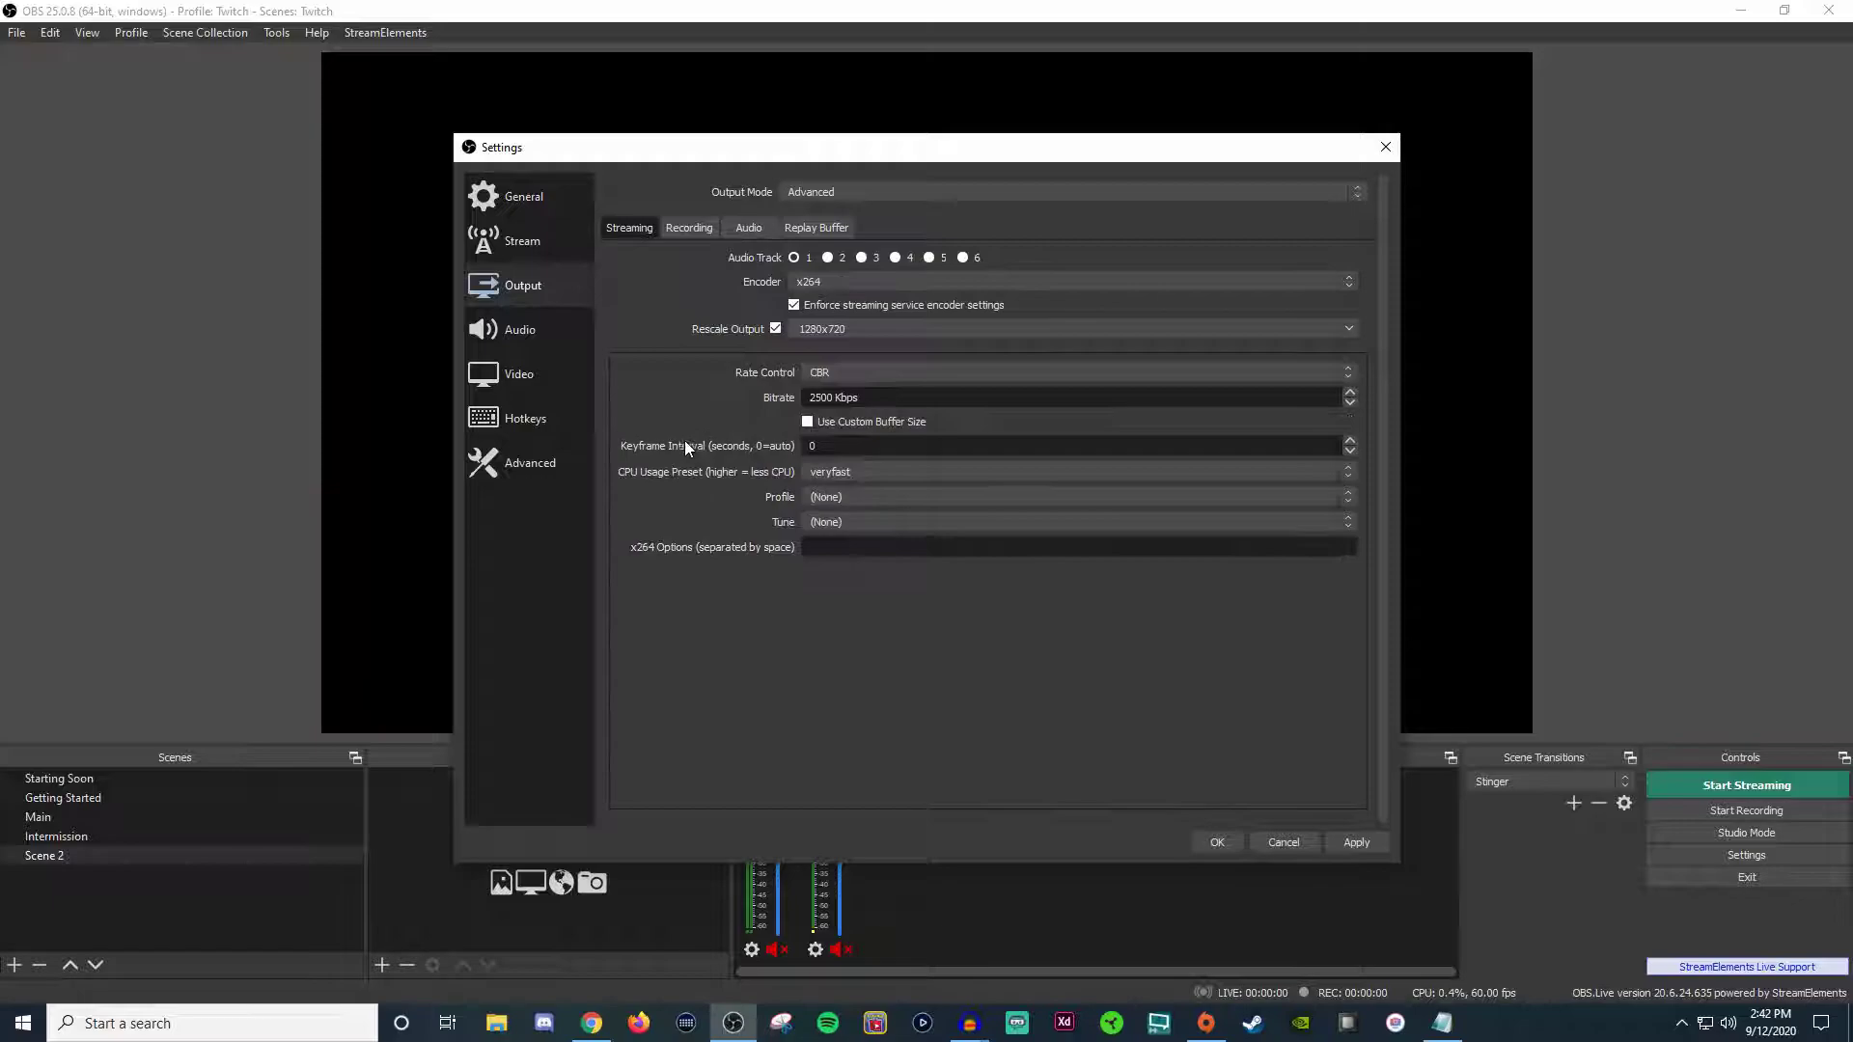
click(884, 471)
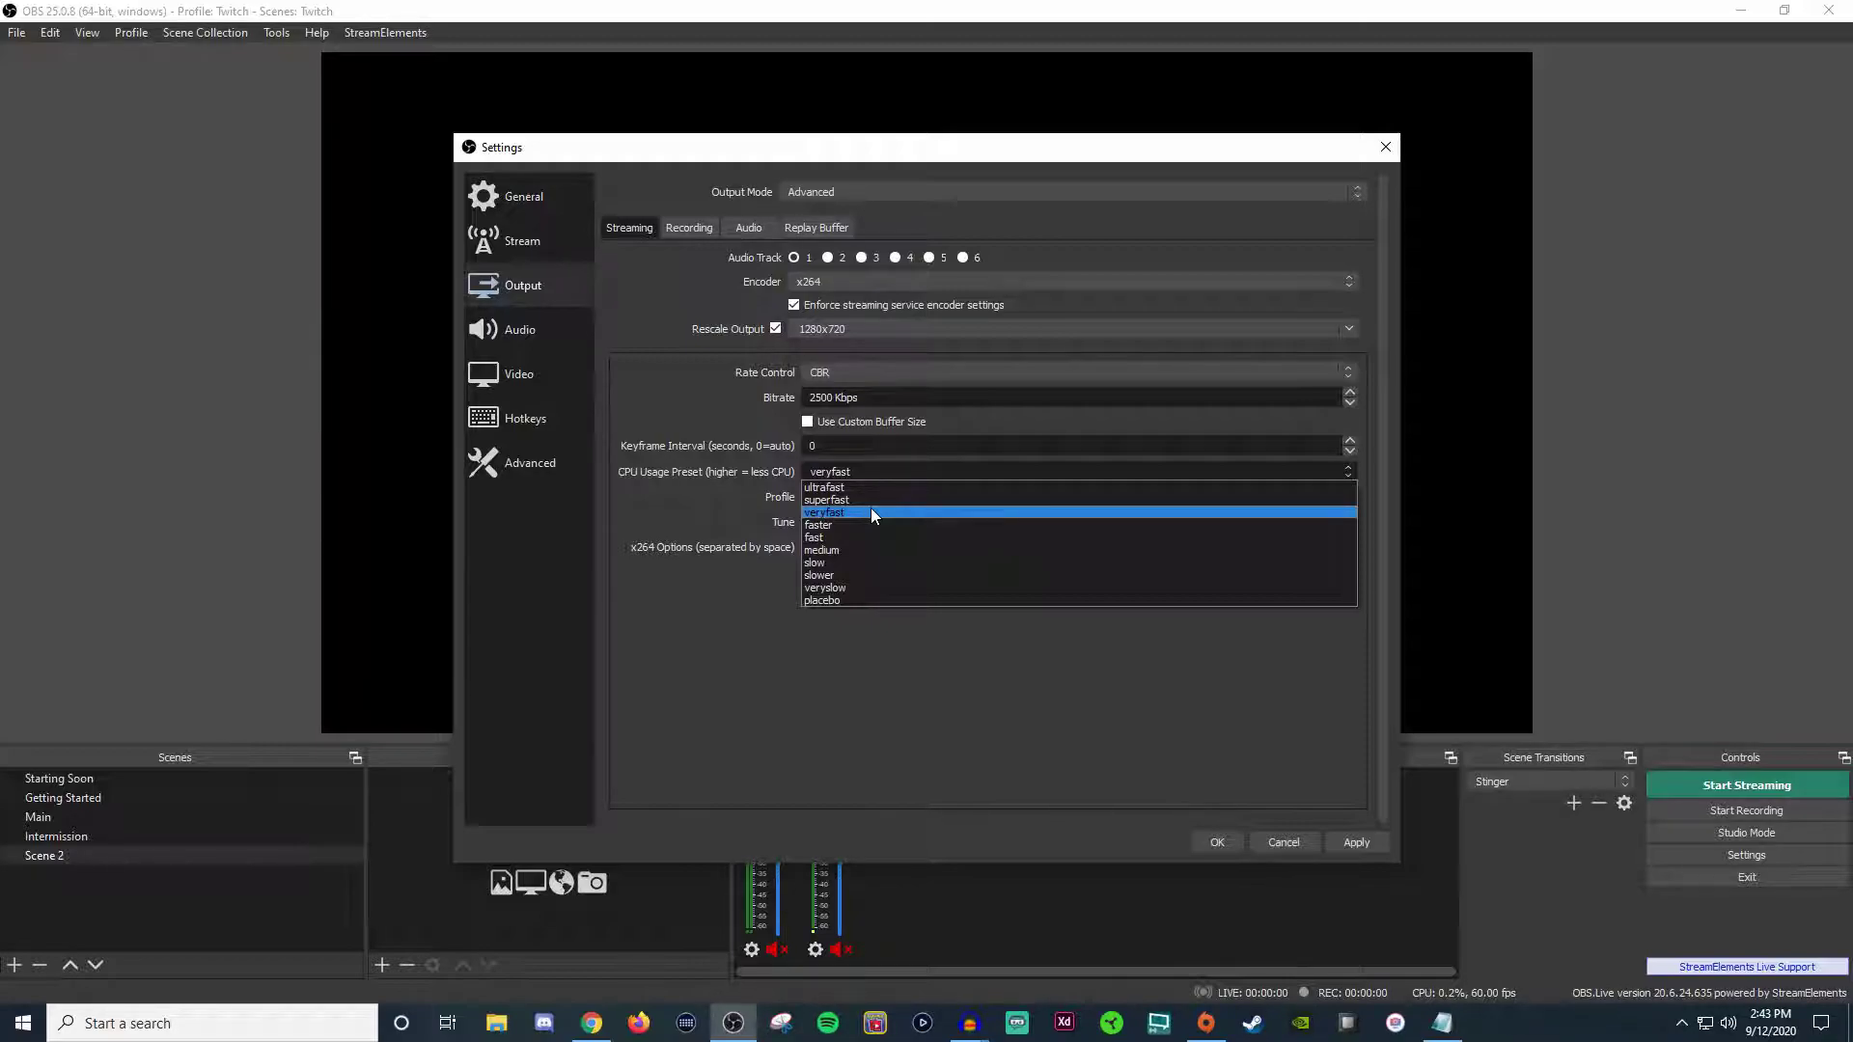
click(686, 498)
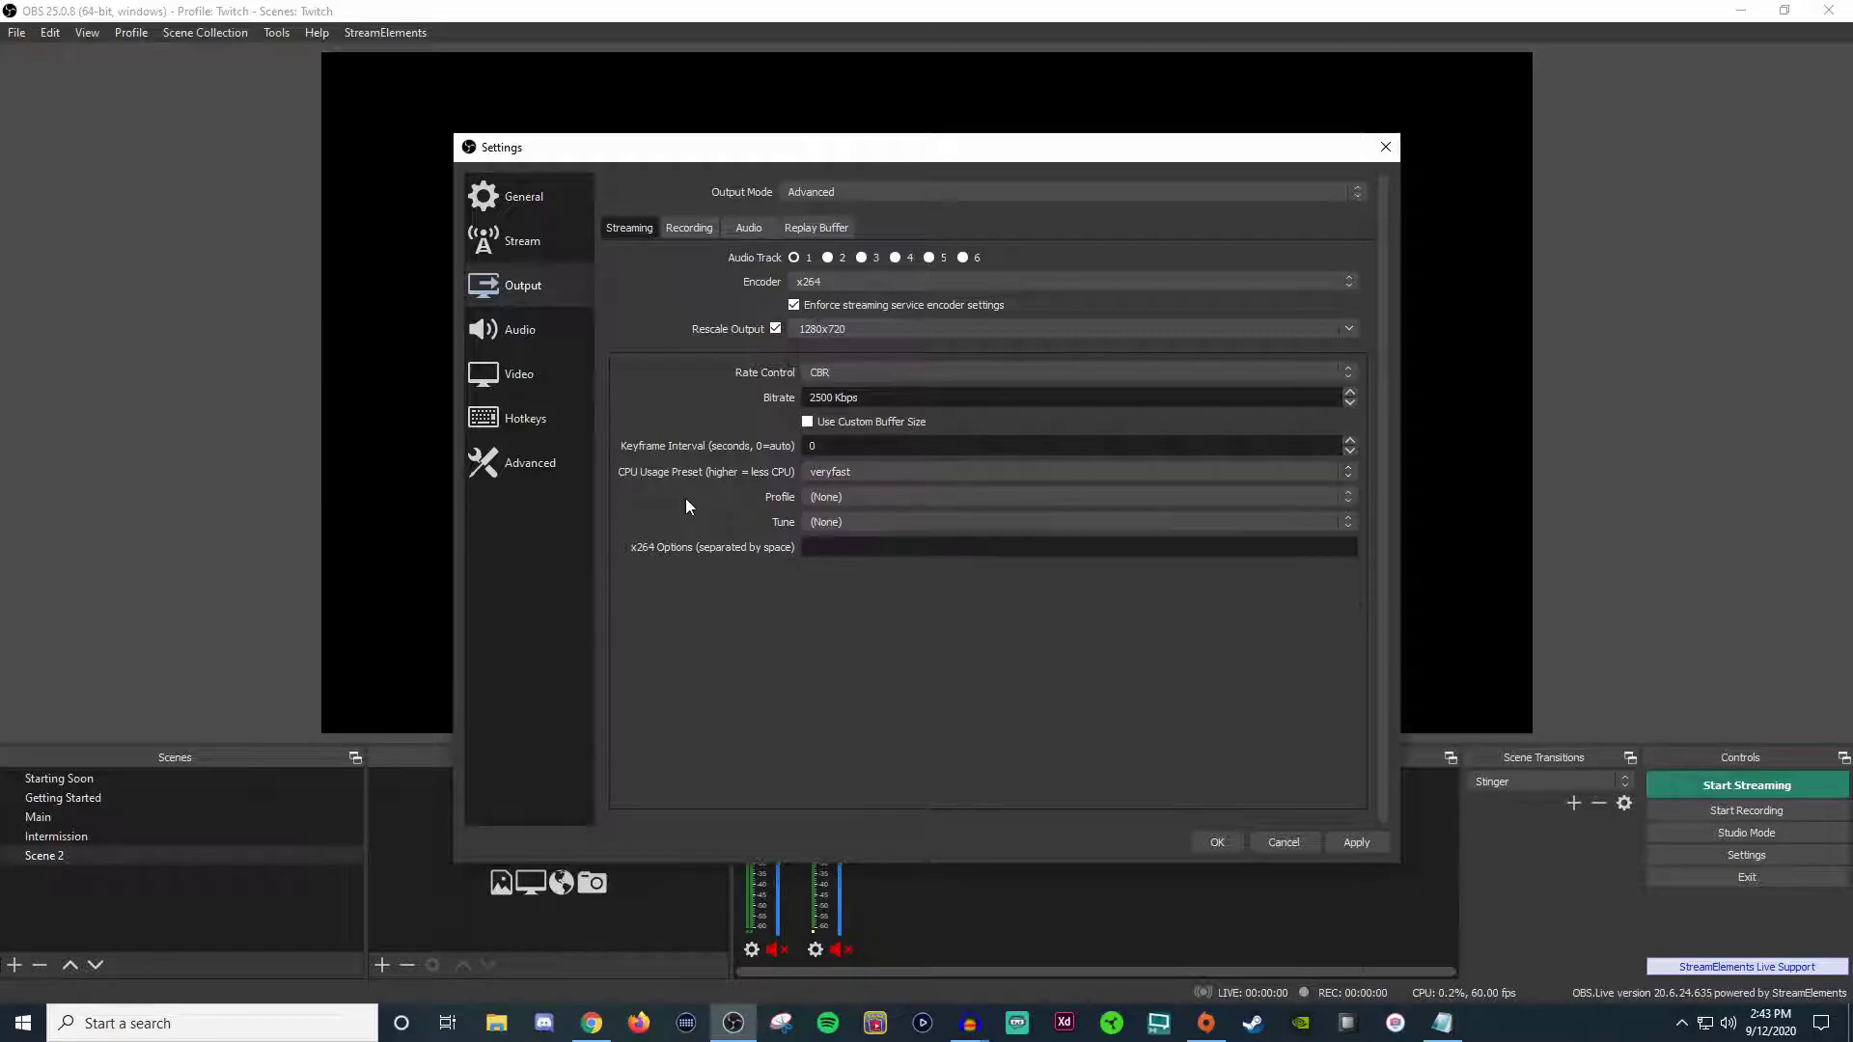
click(900, 497)
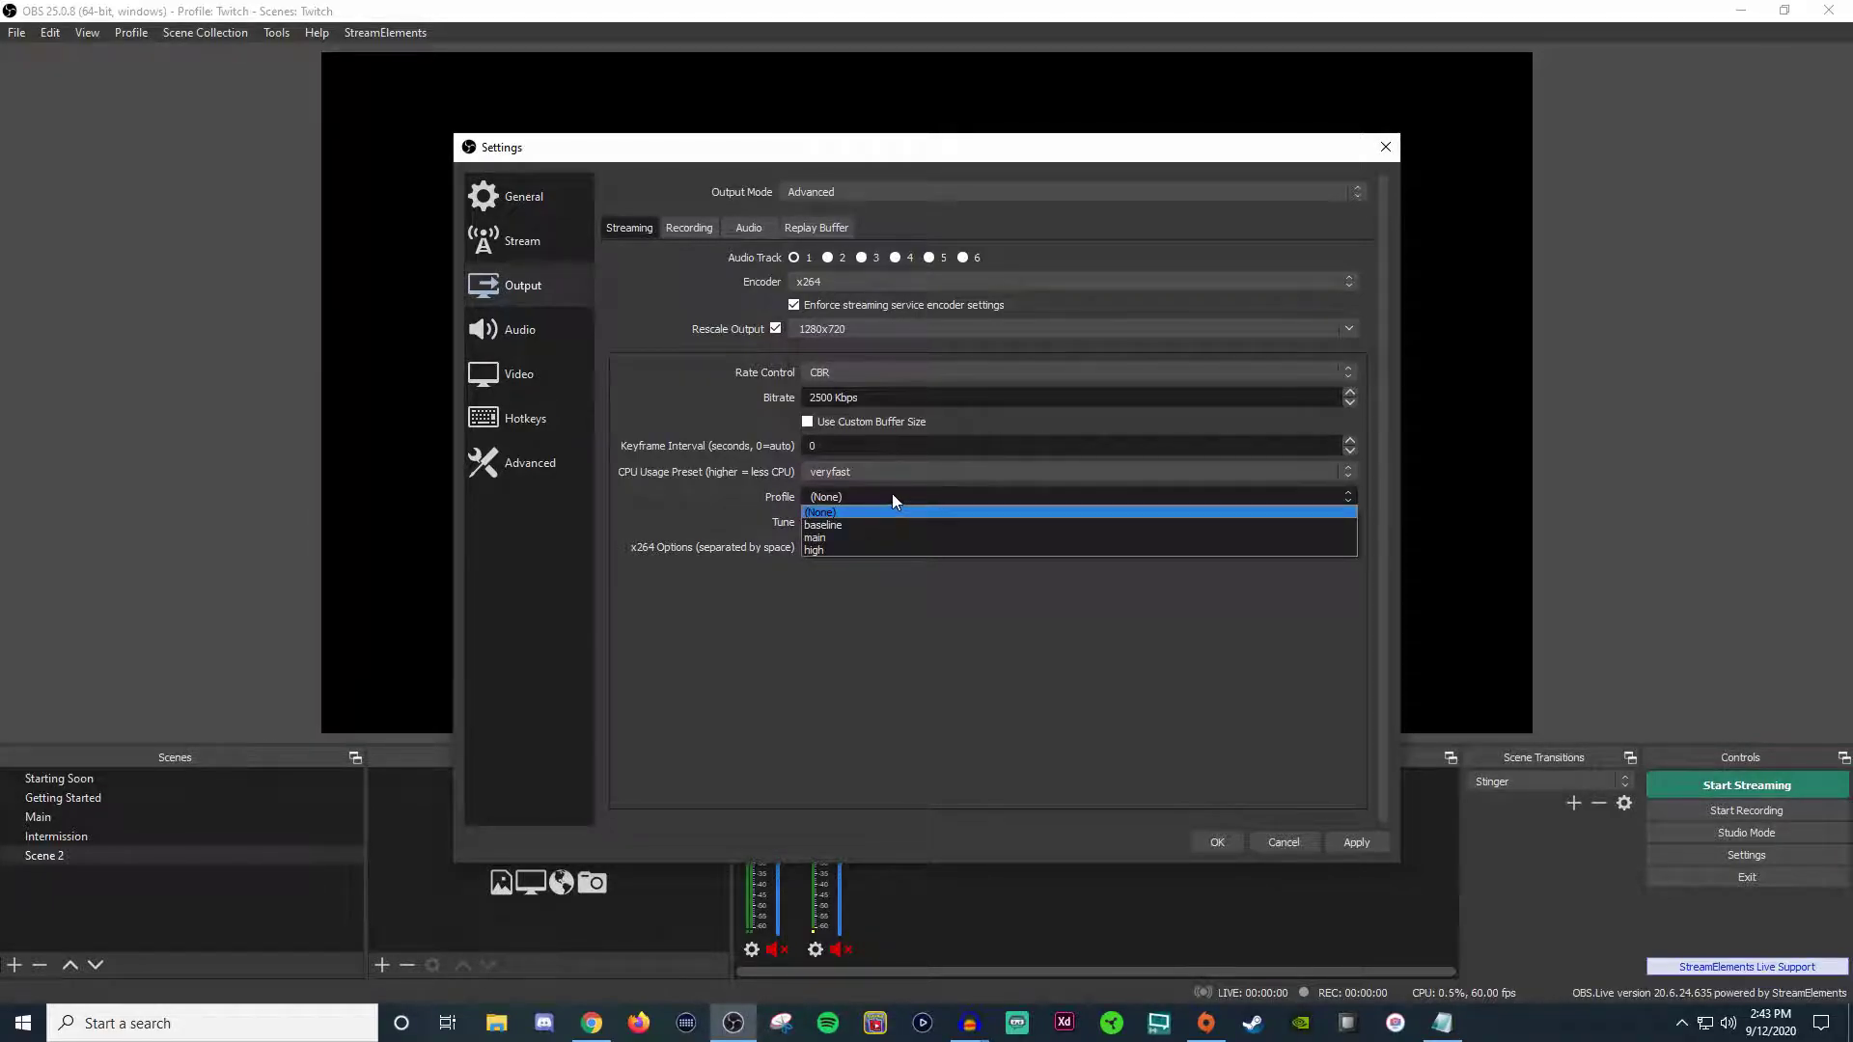
click(891, 494)
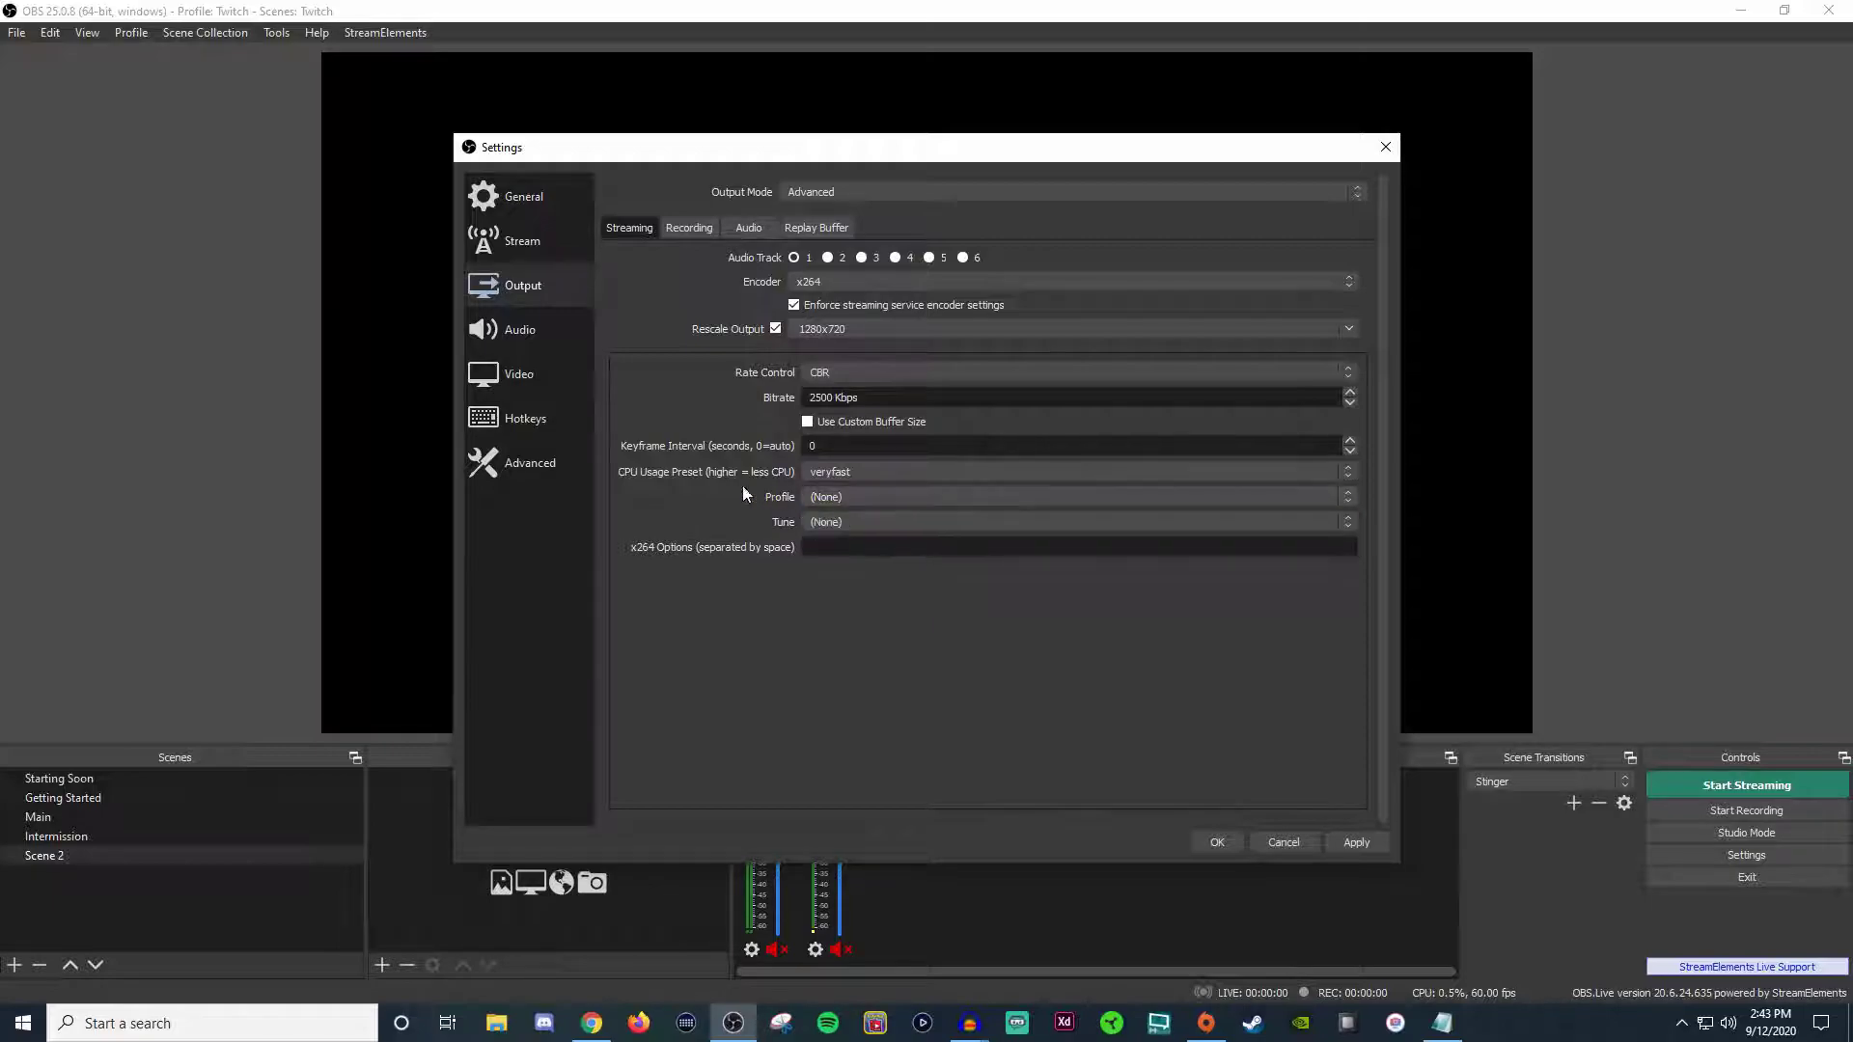
click(873, 521)
click(872, 520)
- Restore the NVIDIA NVENC H.264 encoder and keep 44.1 kHz sample rate with Default desktop audio
click(859, 281)
click(859, 299)
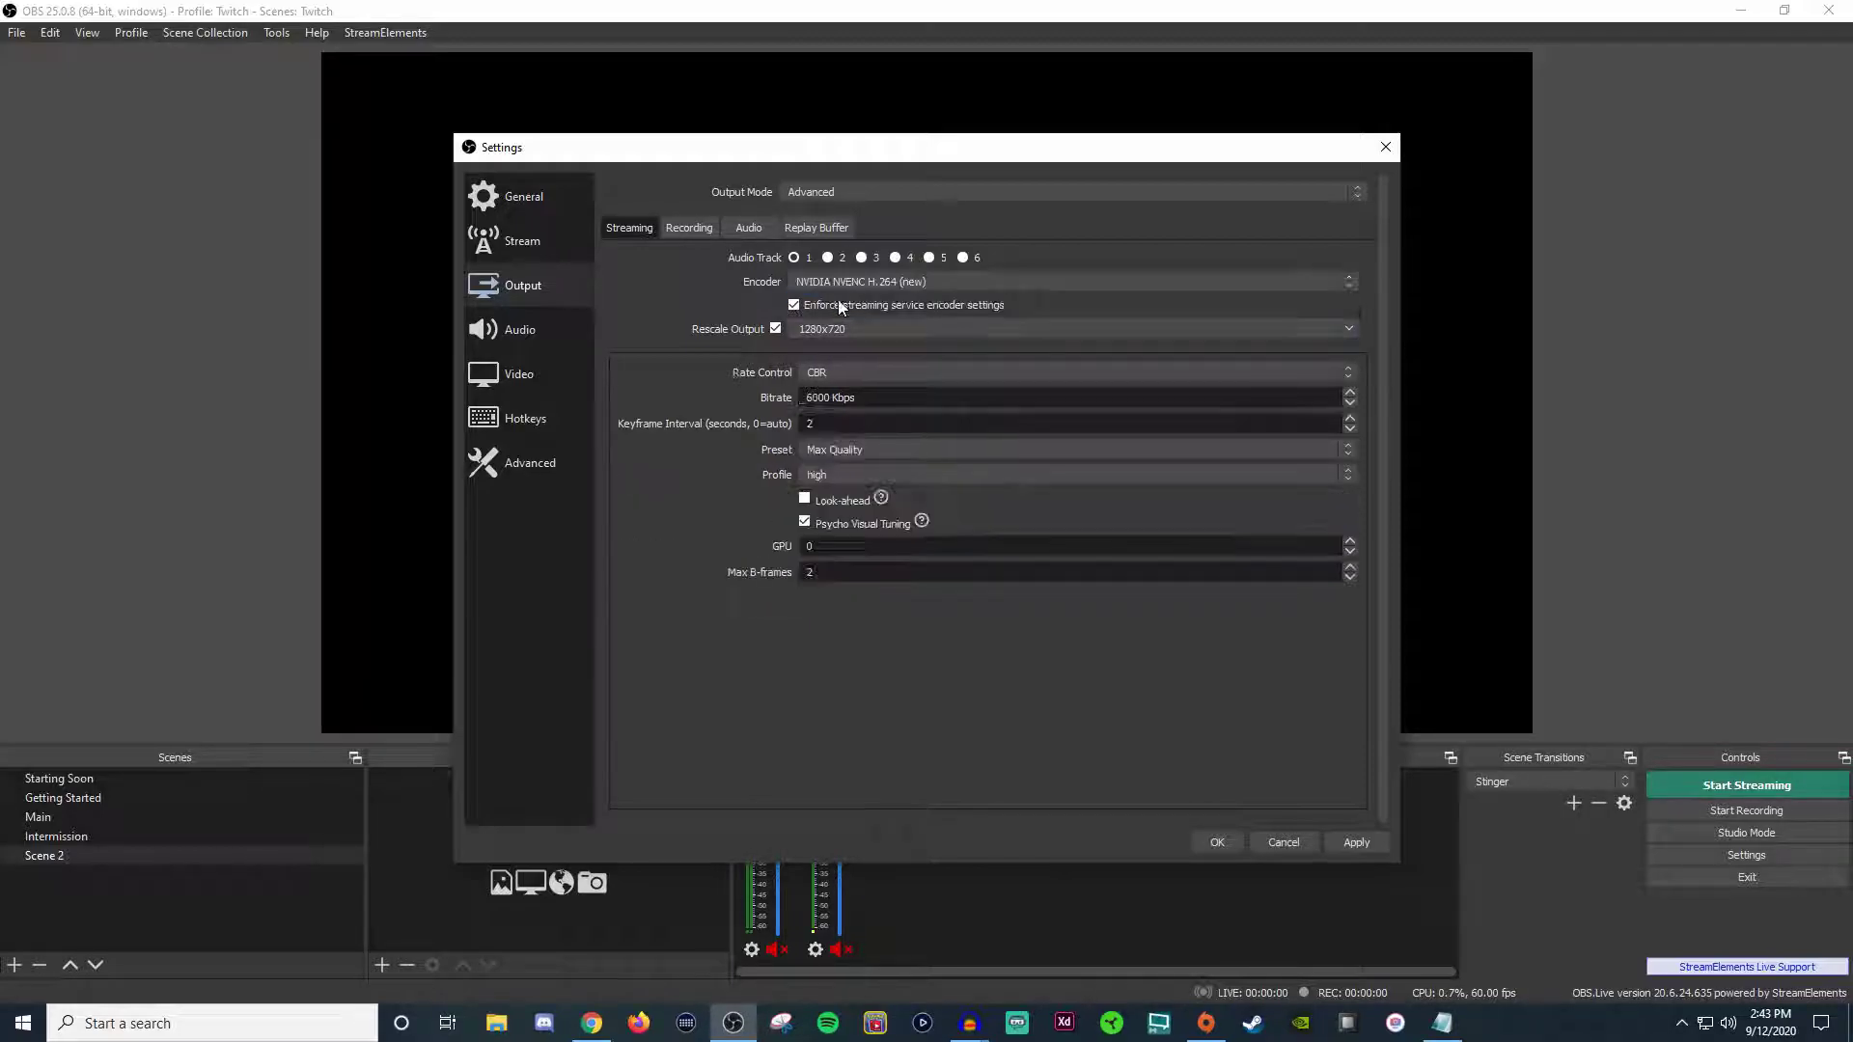
click(483, 333)
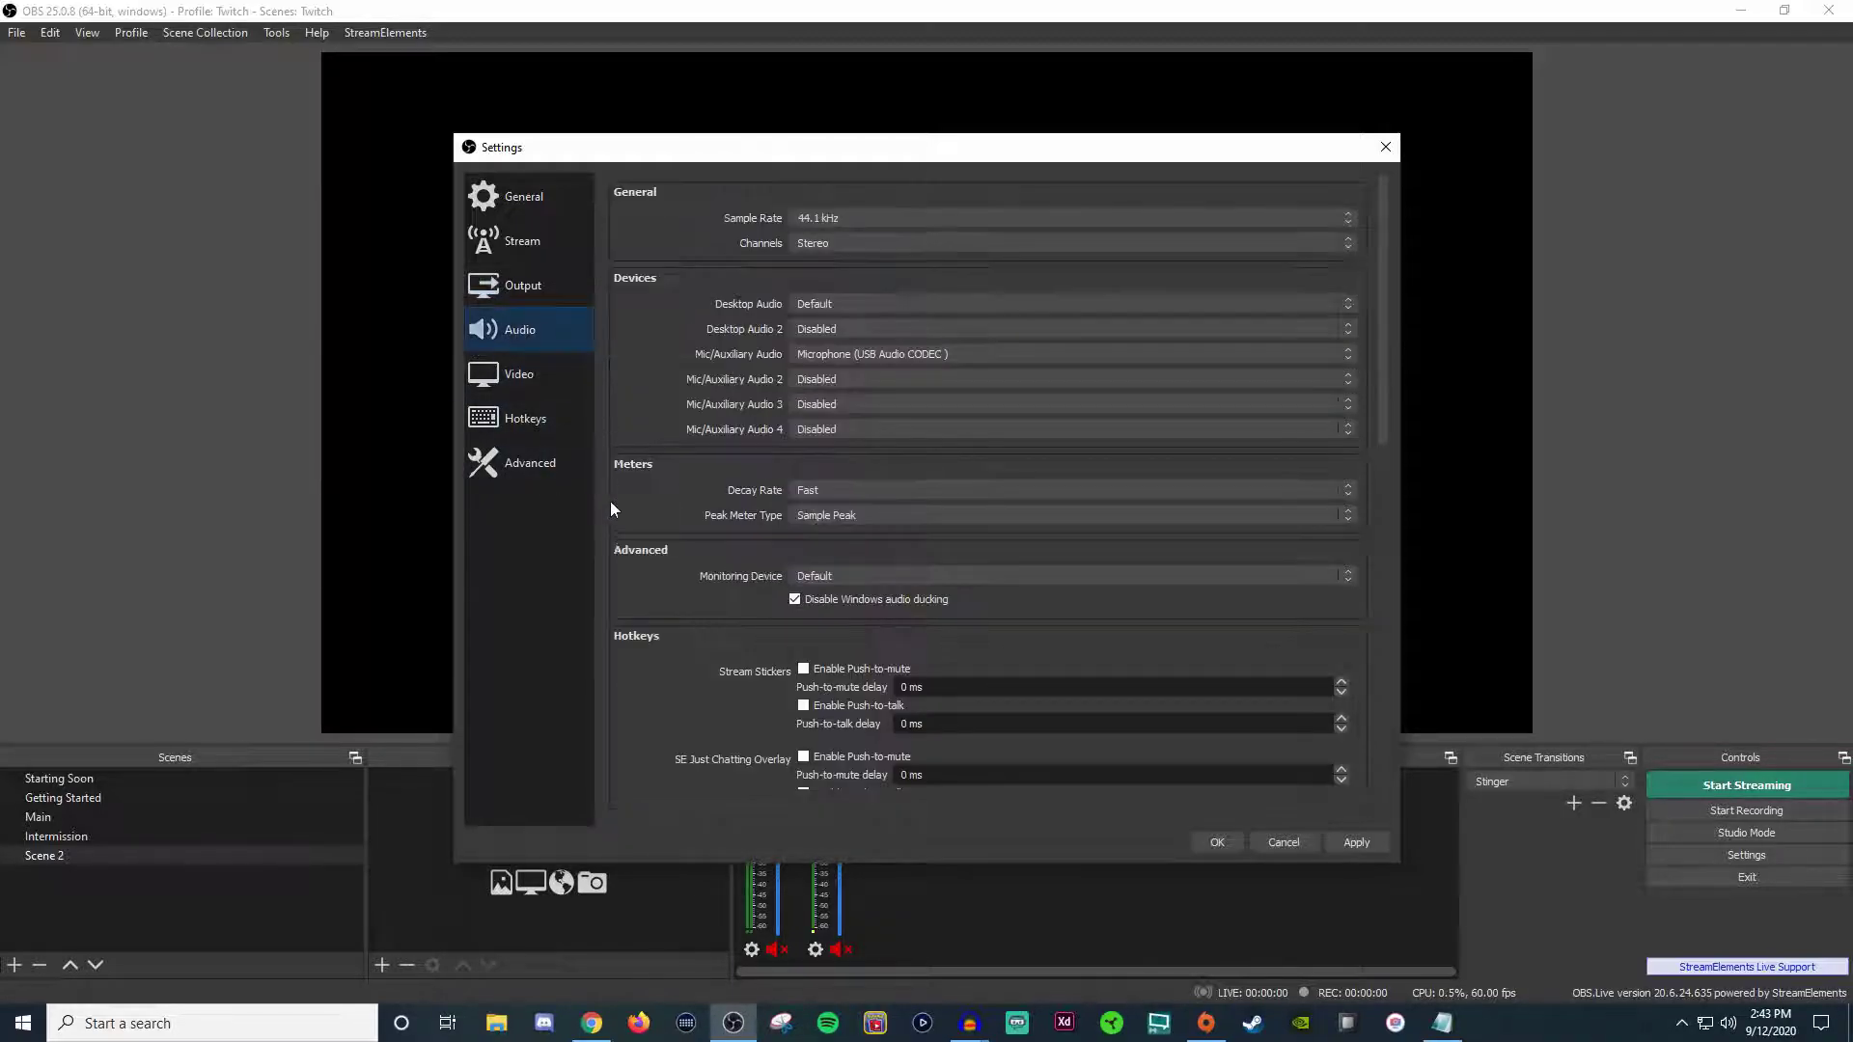
click(919, 220)
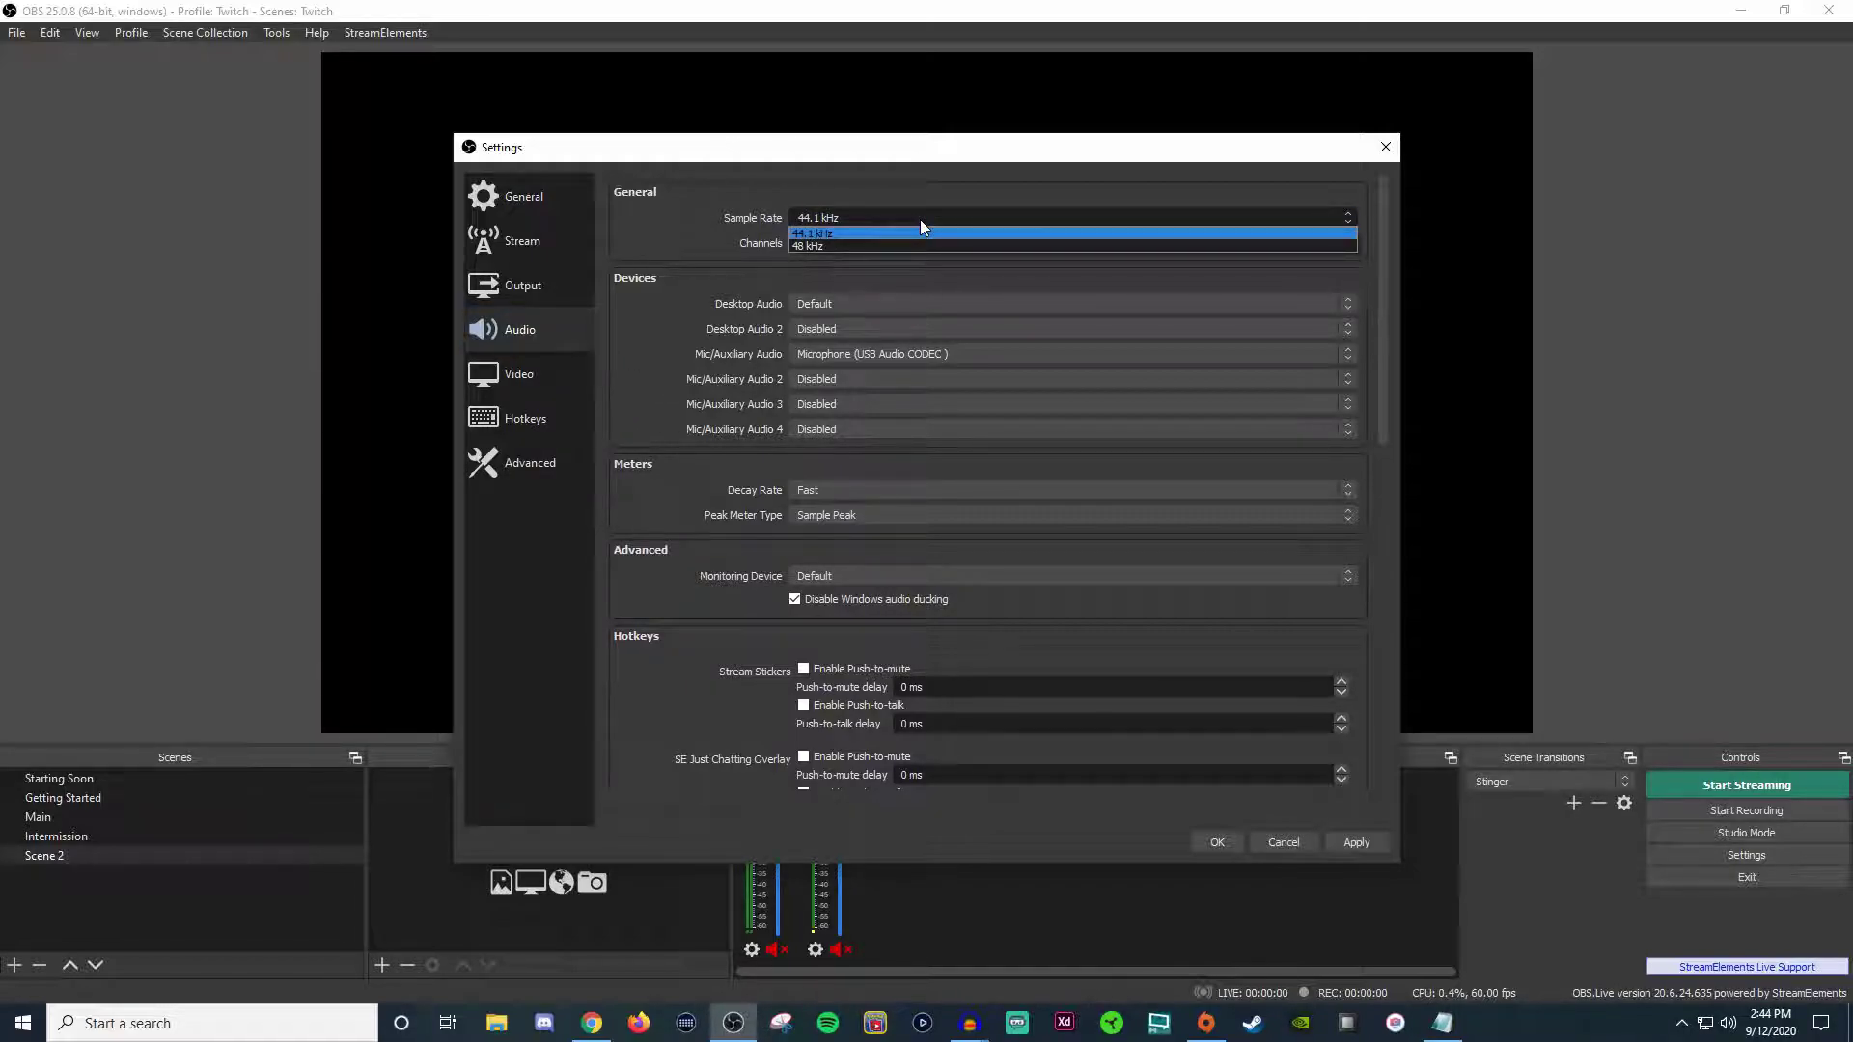
click(922, 230)
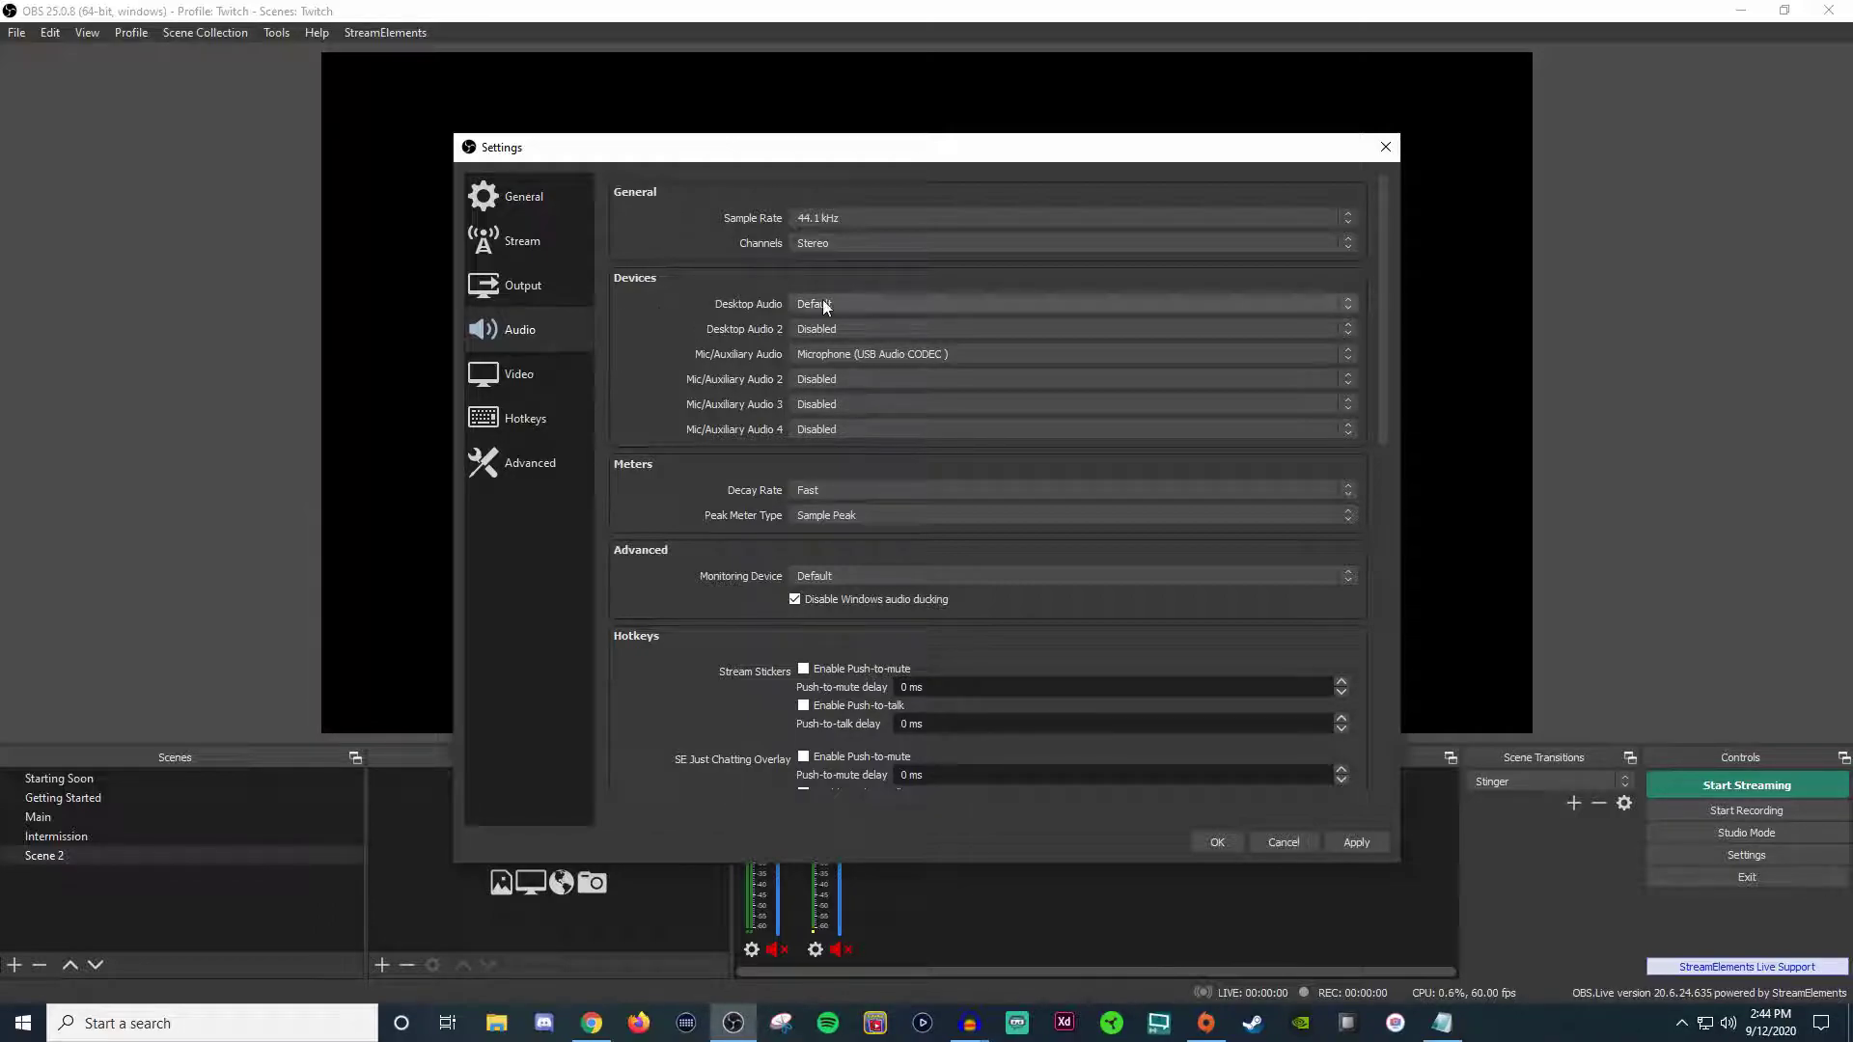
click(852, 305)
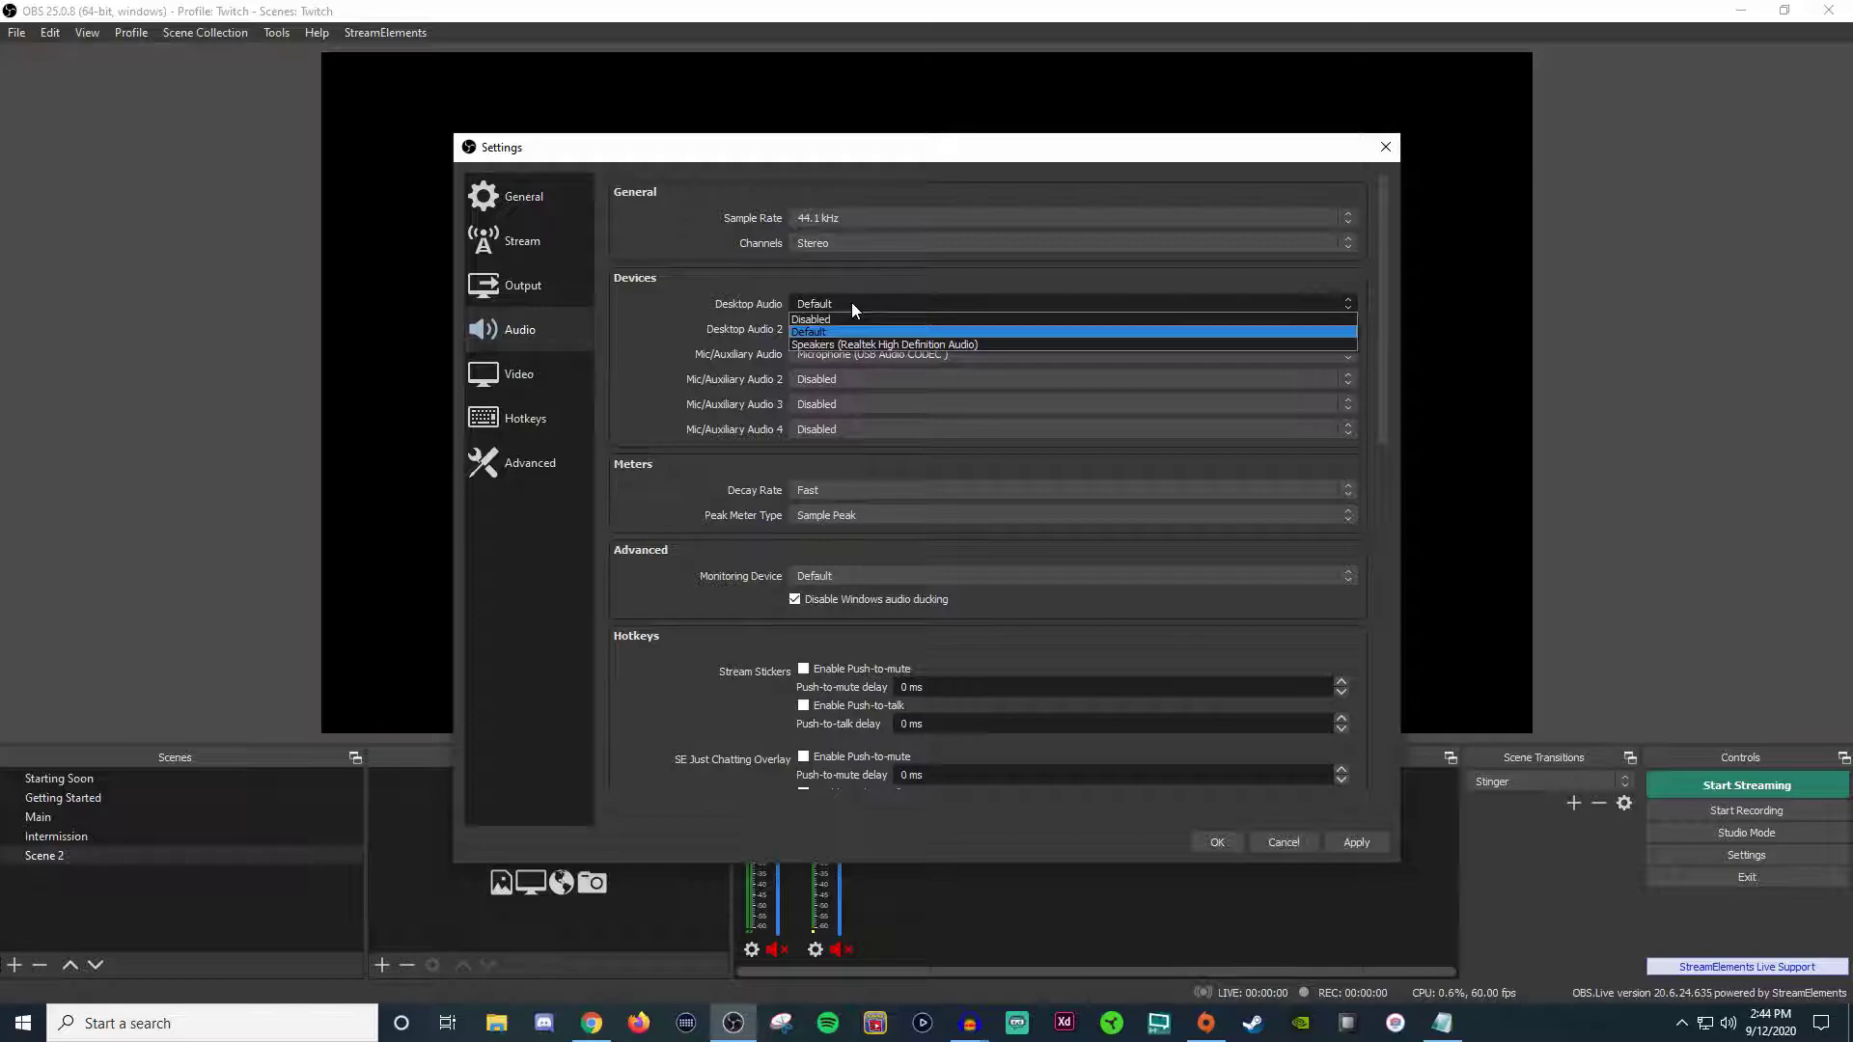
click(851, 304)
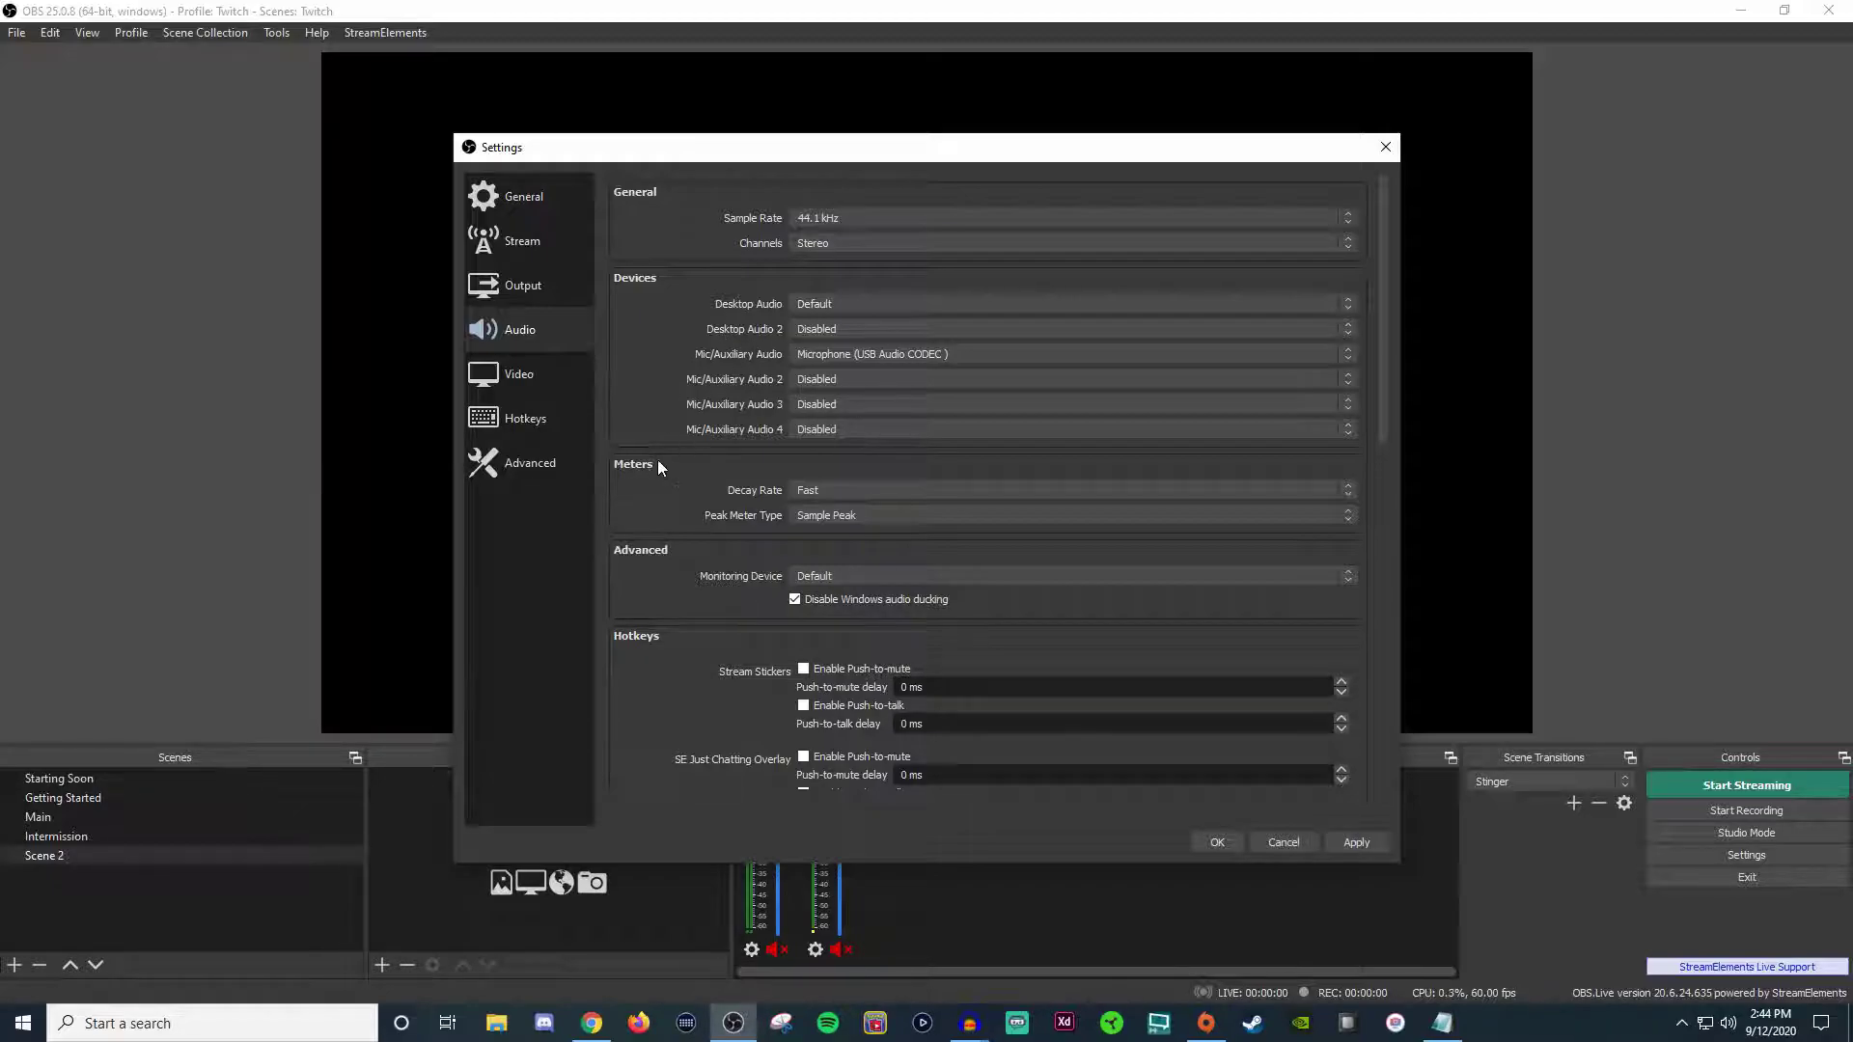
- Scroll through the remaining audio settings and move to the Video page
scroll(658, 628, down, 4)
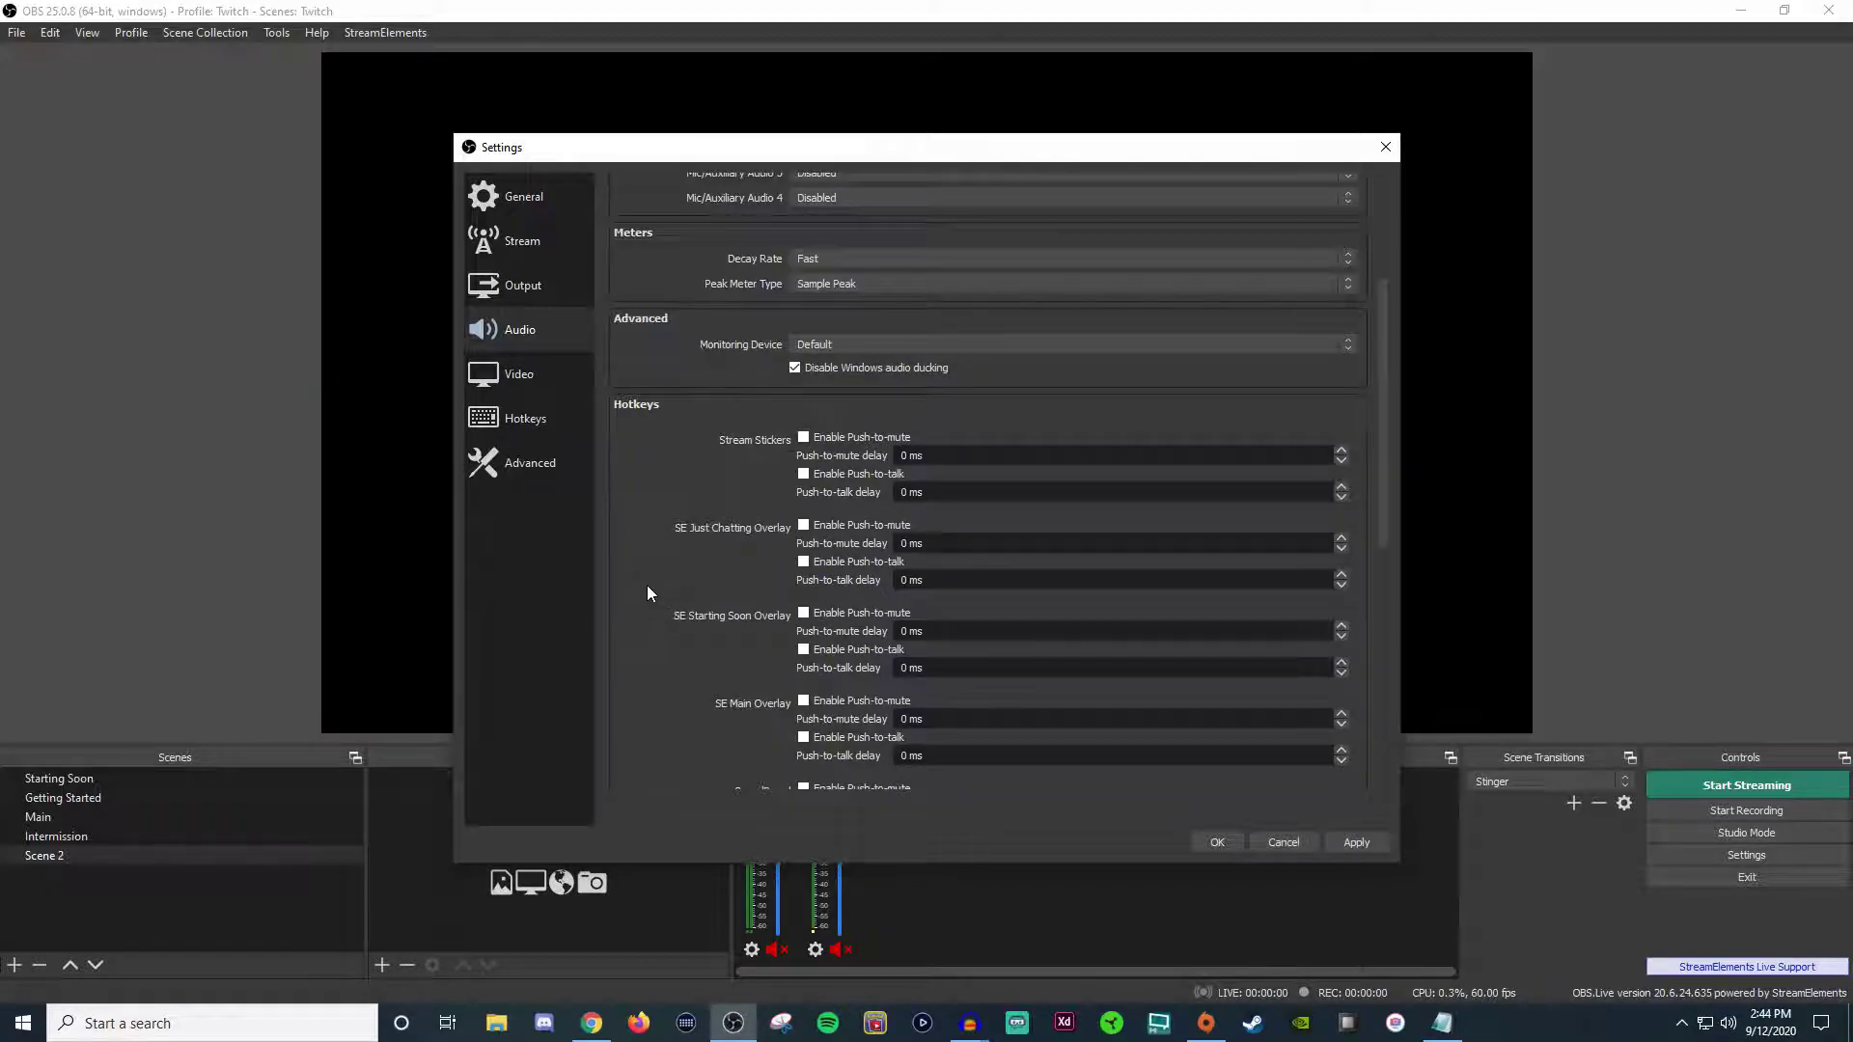
scroll(639, 536, down, 10)
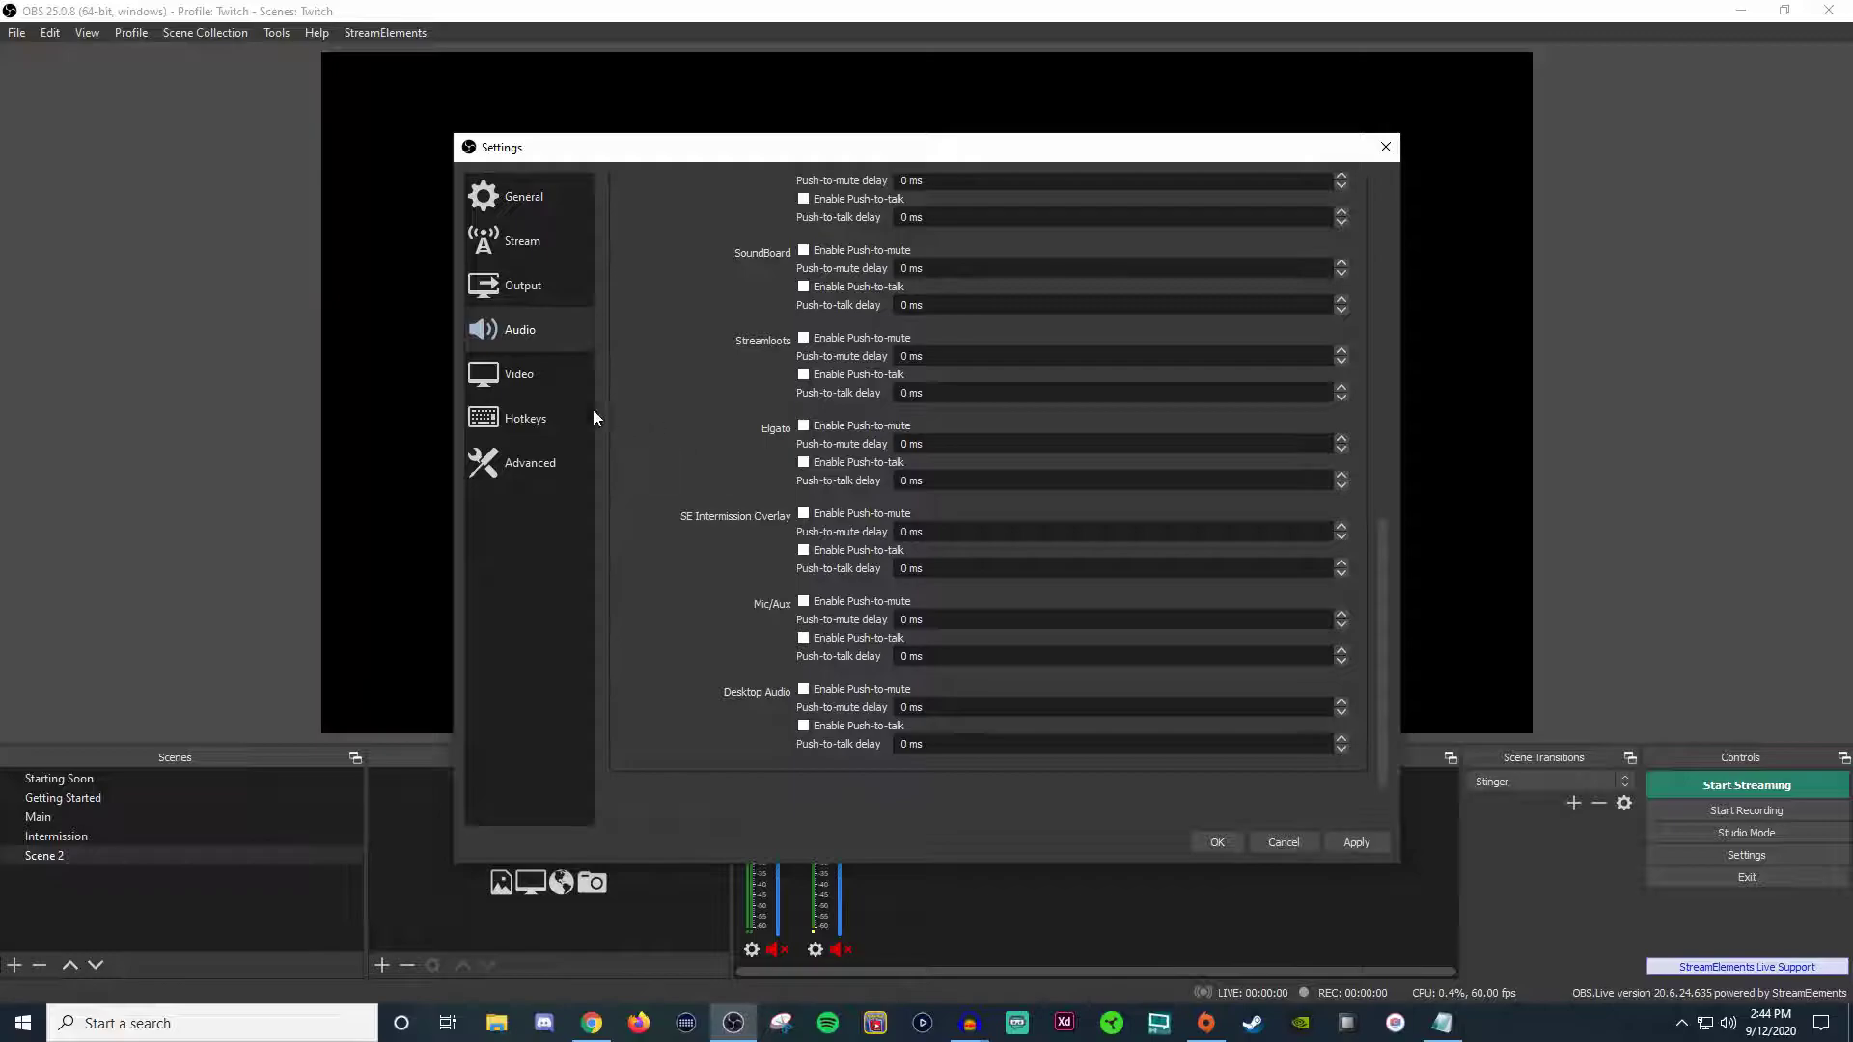
click(579, 378)
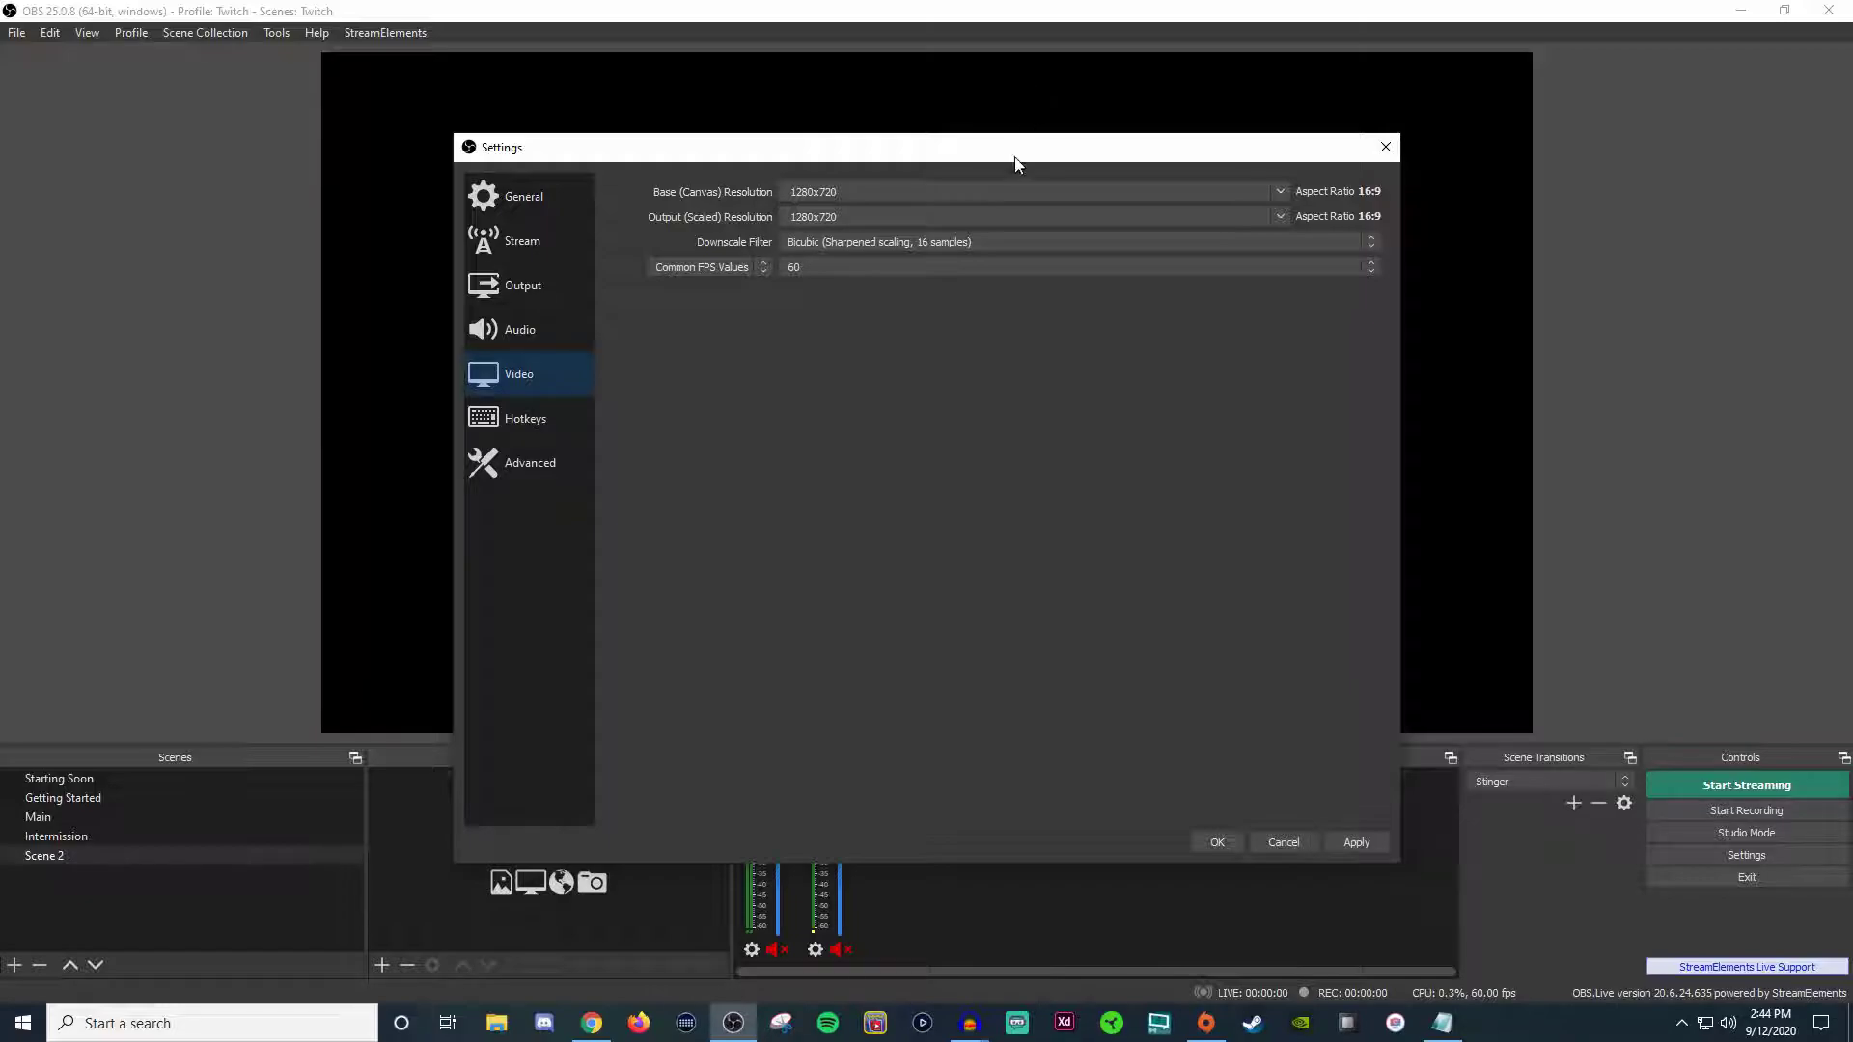
click(1281, 193)
click(1281, 195)
click(883, 245)
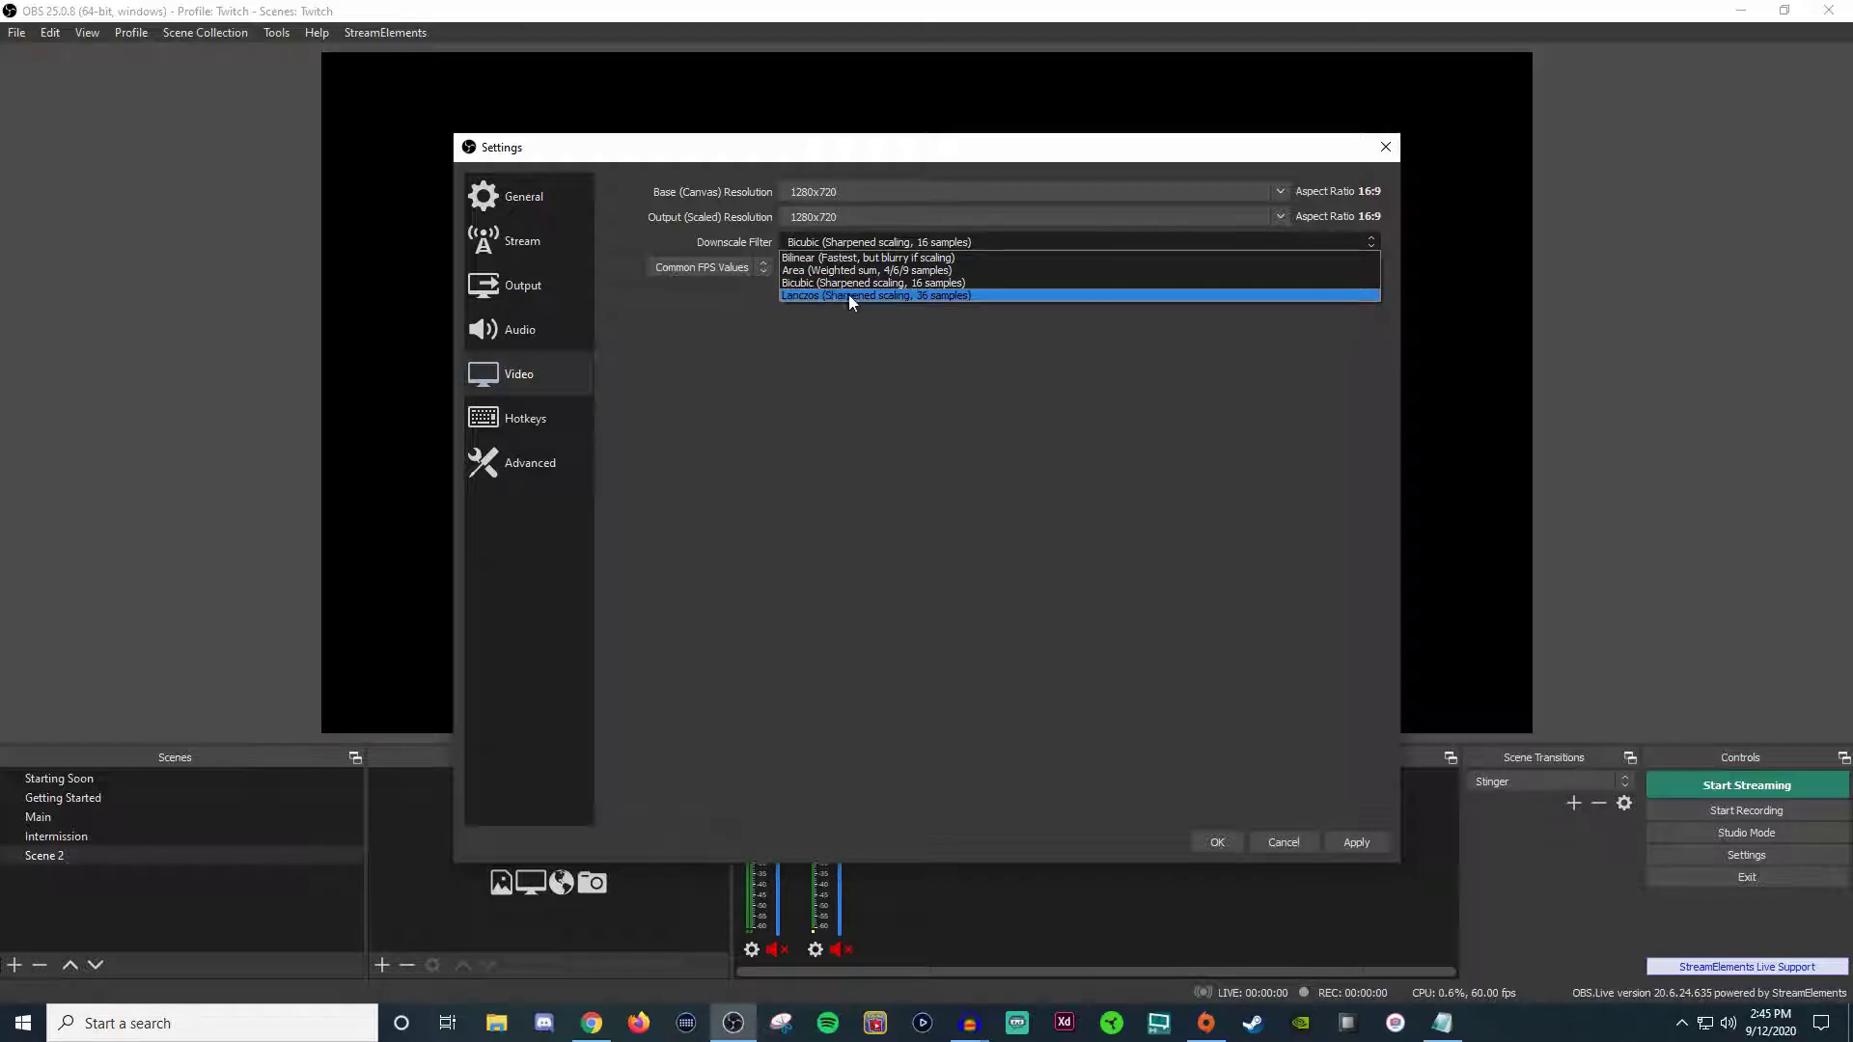
click(892, 285)
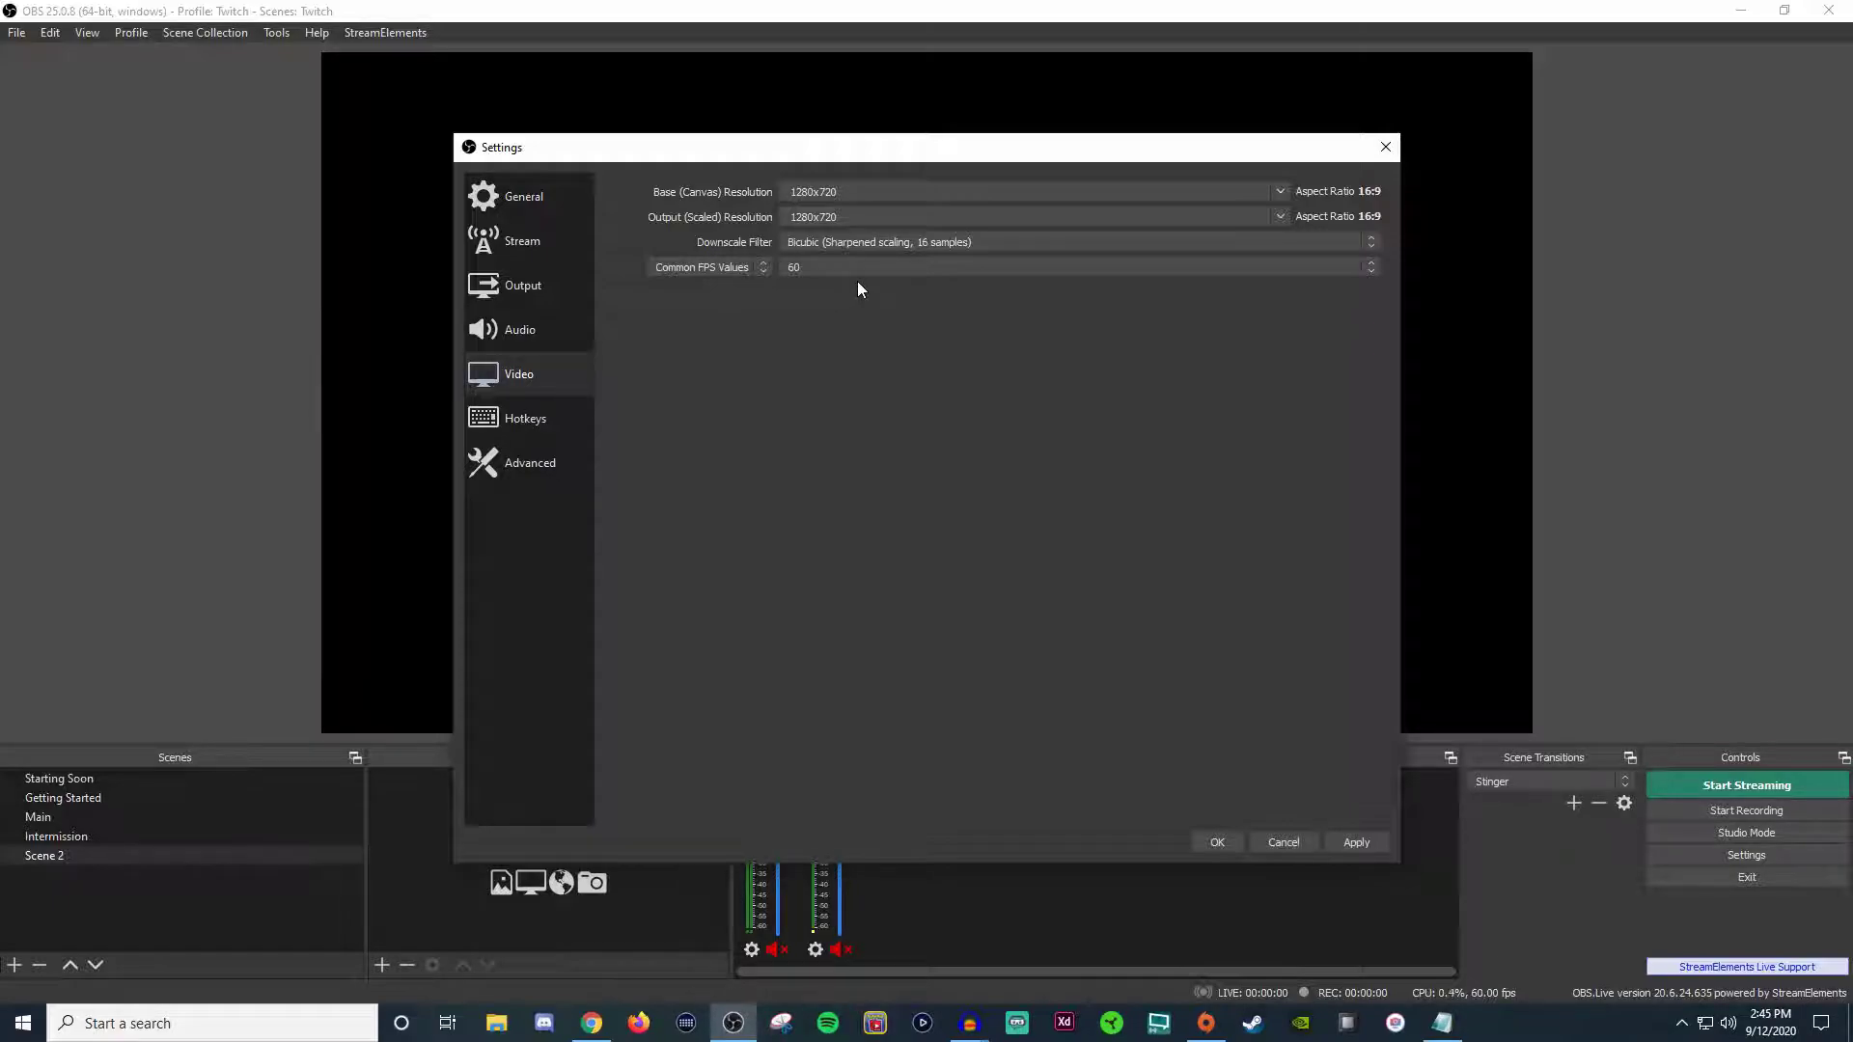
- Leave Common FPS Values at 60 after reviewing the list
click(1265, 270)
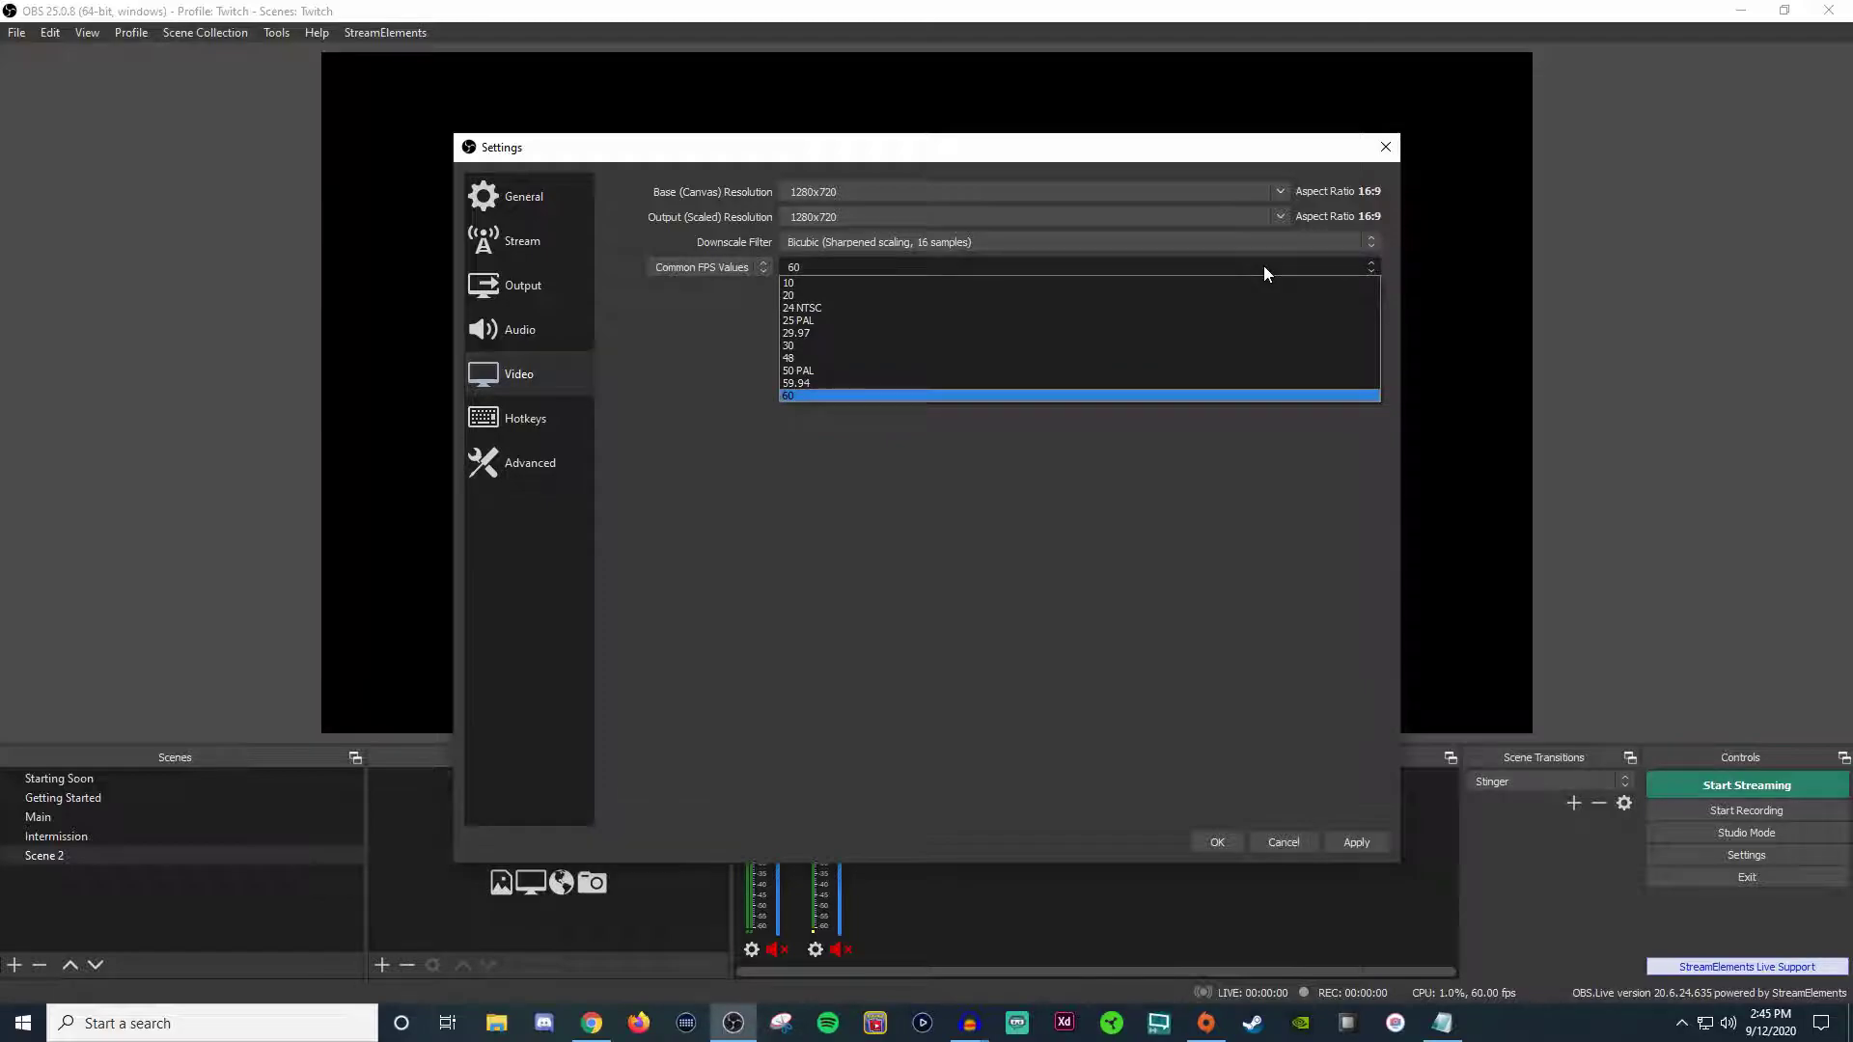
click(1264, 270)
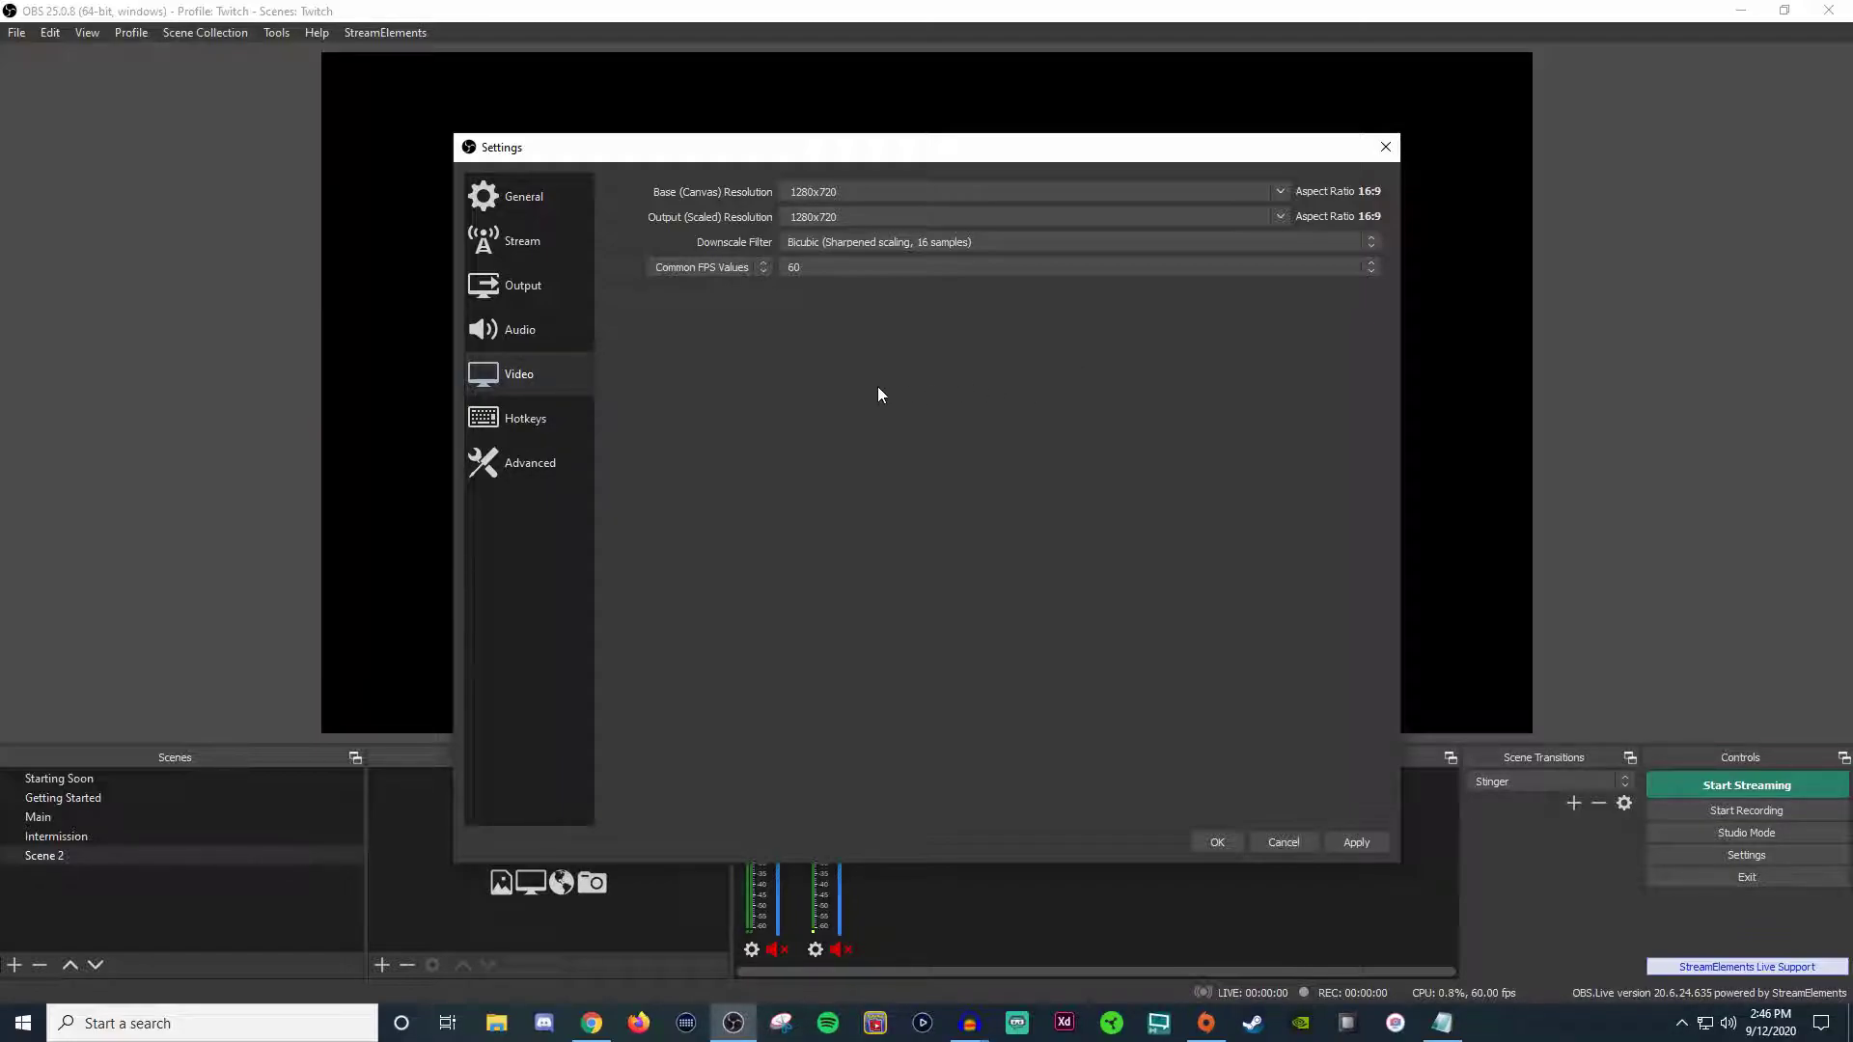
- Bind Page Down to Stop Streaming and Page Up to switching to Getting Started, clearing Start Streaming's hotkey
click(520, 422)
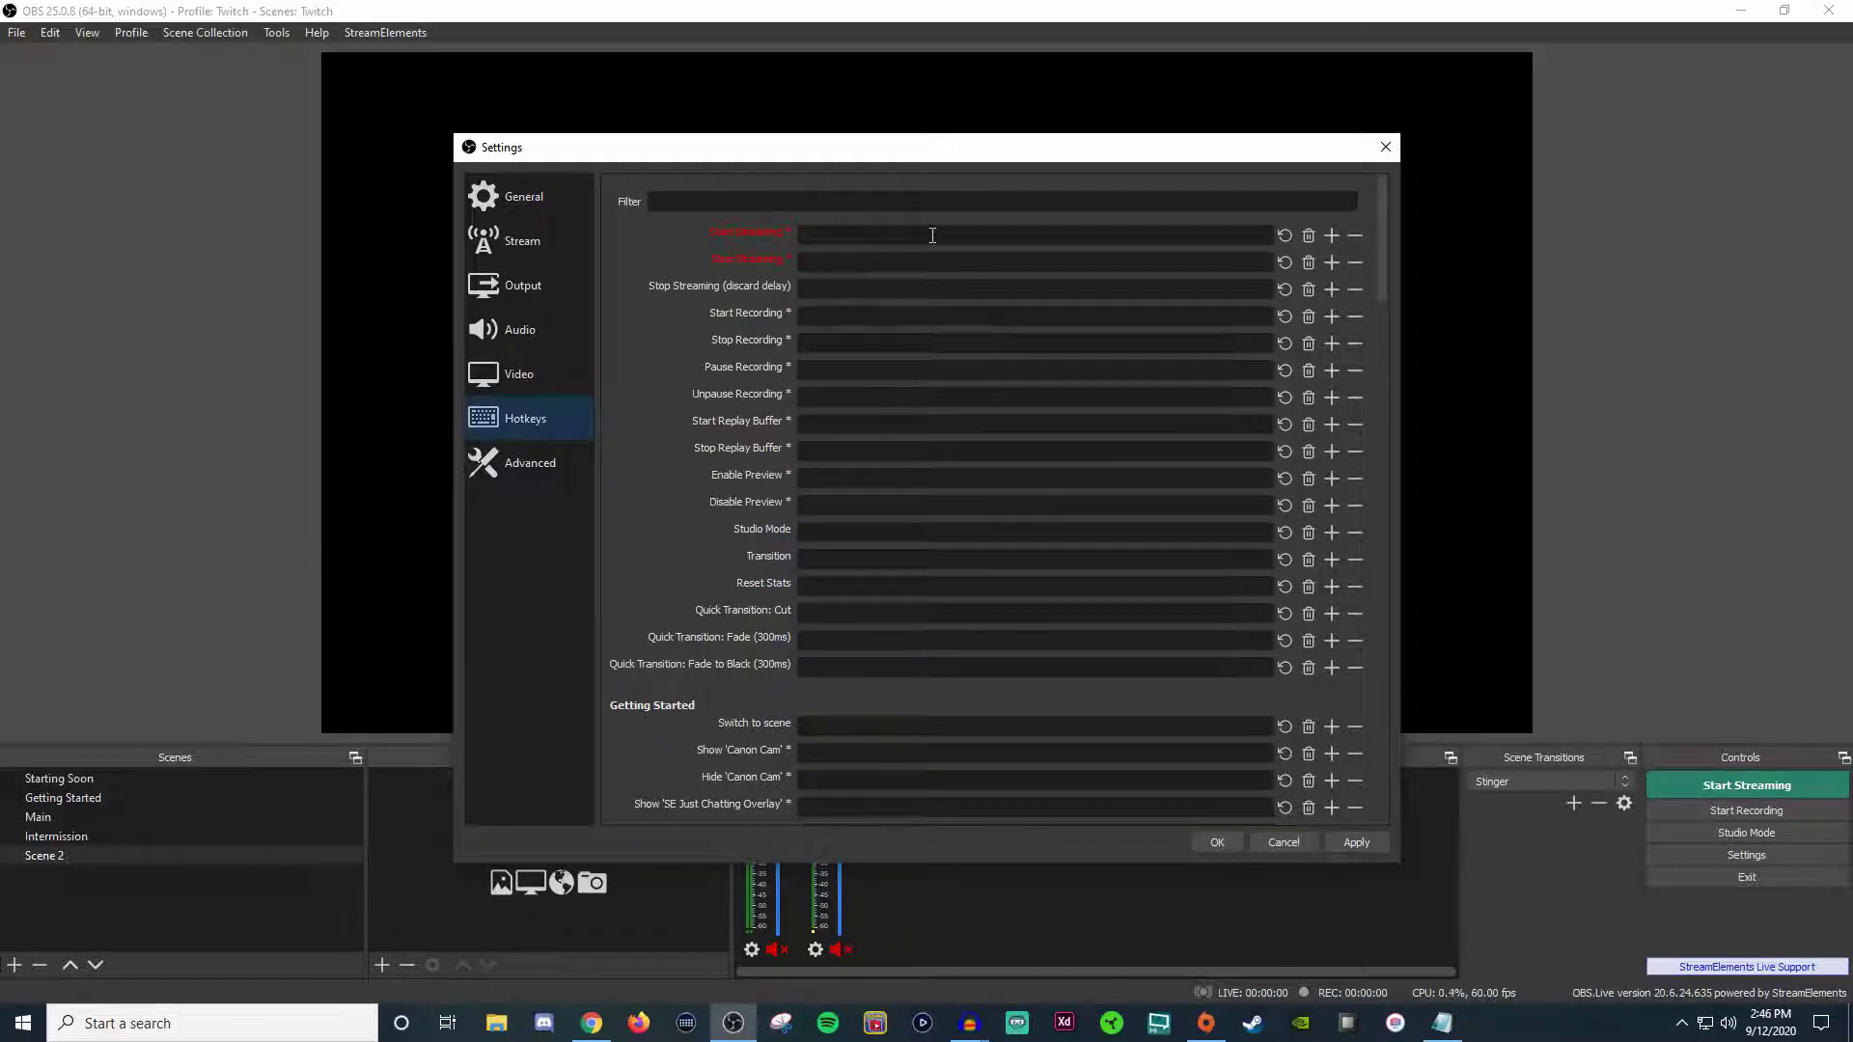
click(878, 233)
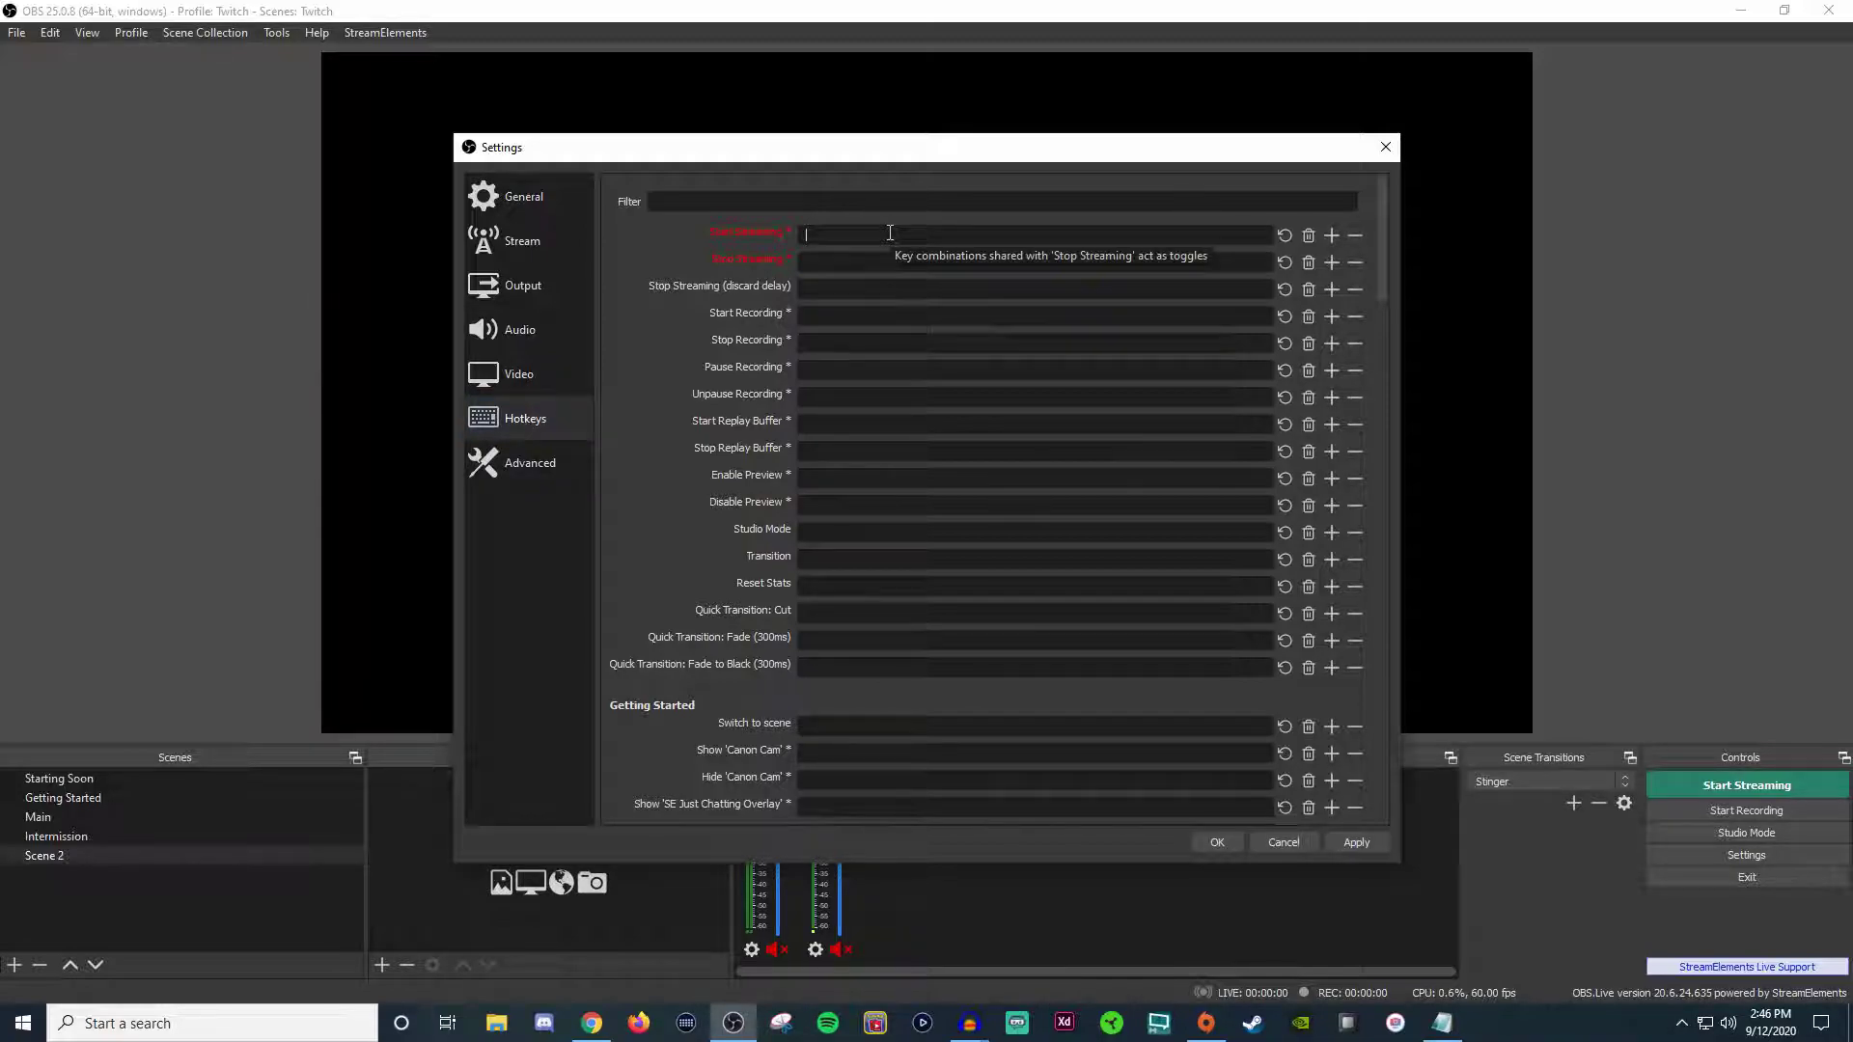
key(Page_Up)
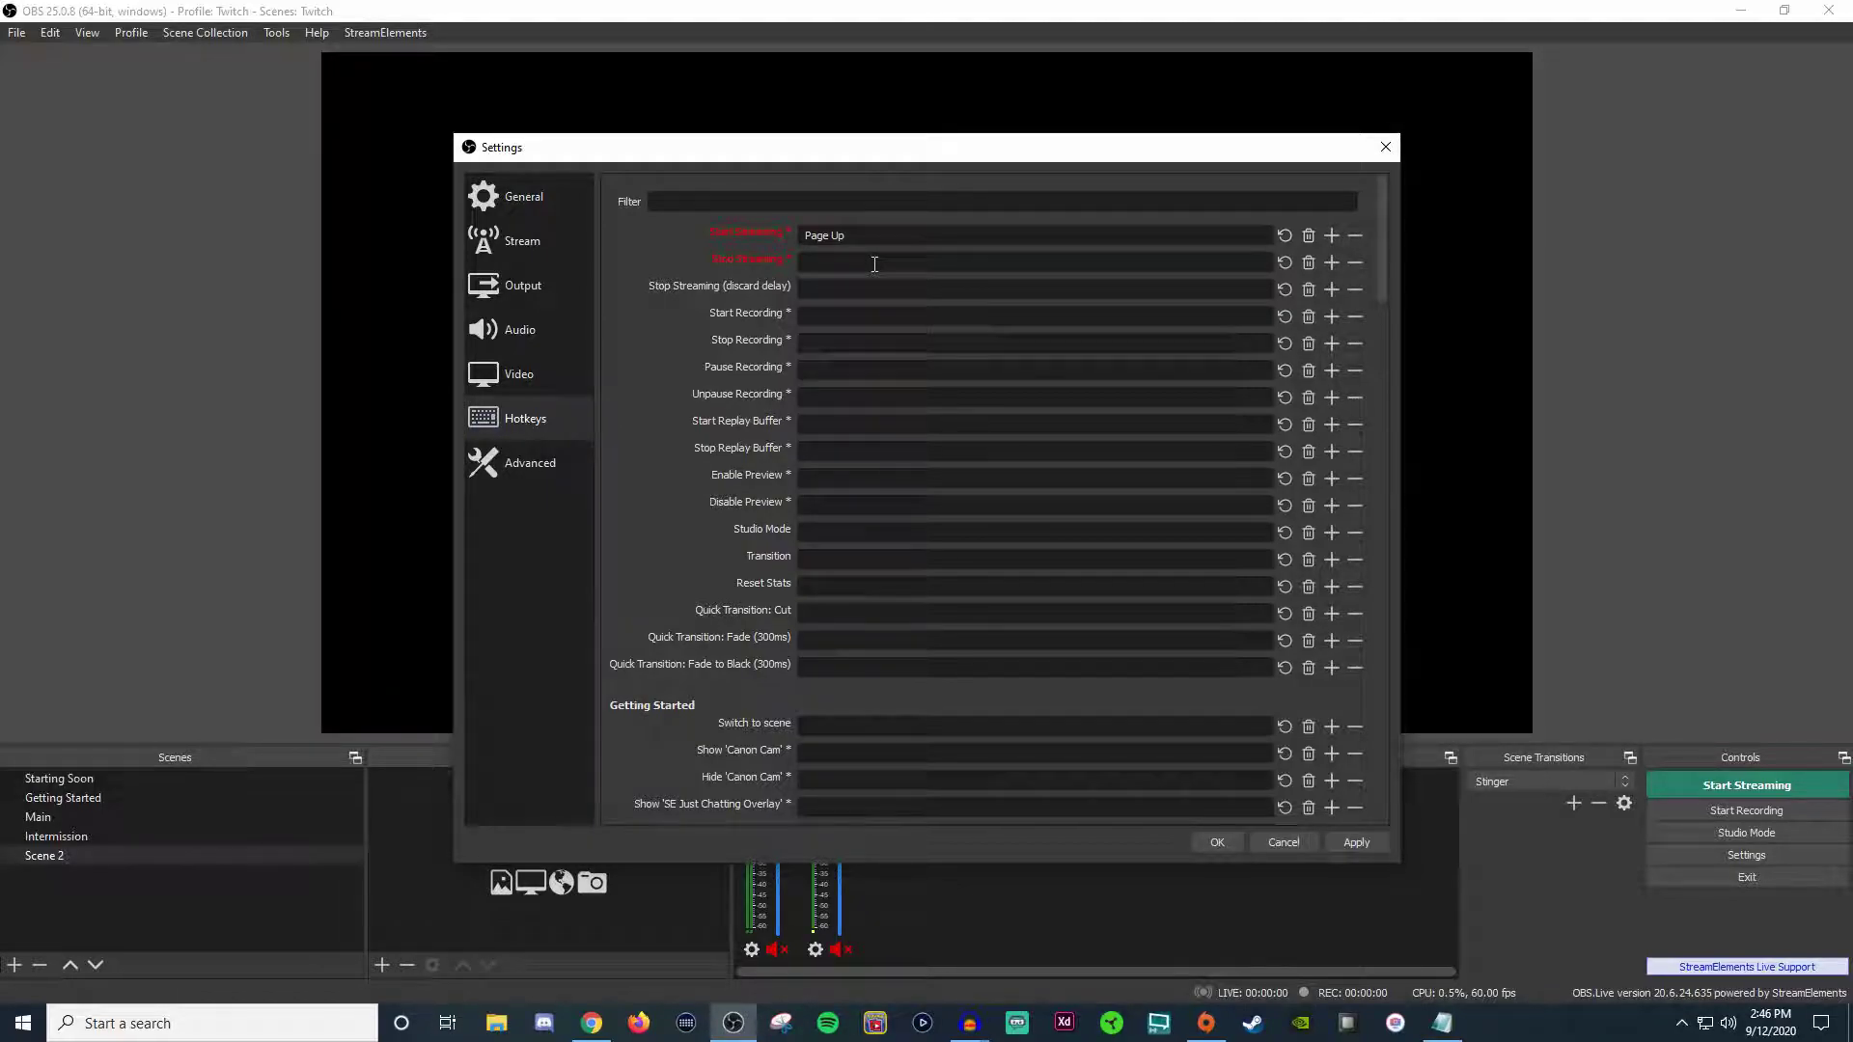
click(875, 265)
key(Page_Down)
click(813, 726)
key(Page_Up)
click(1308, 237)
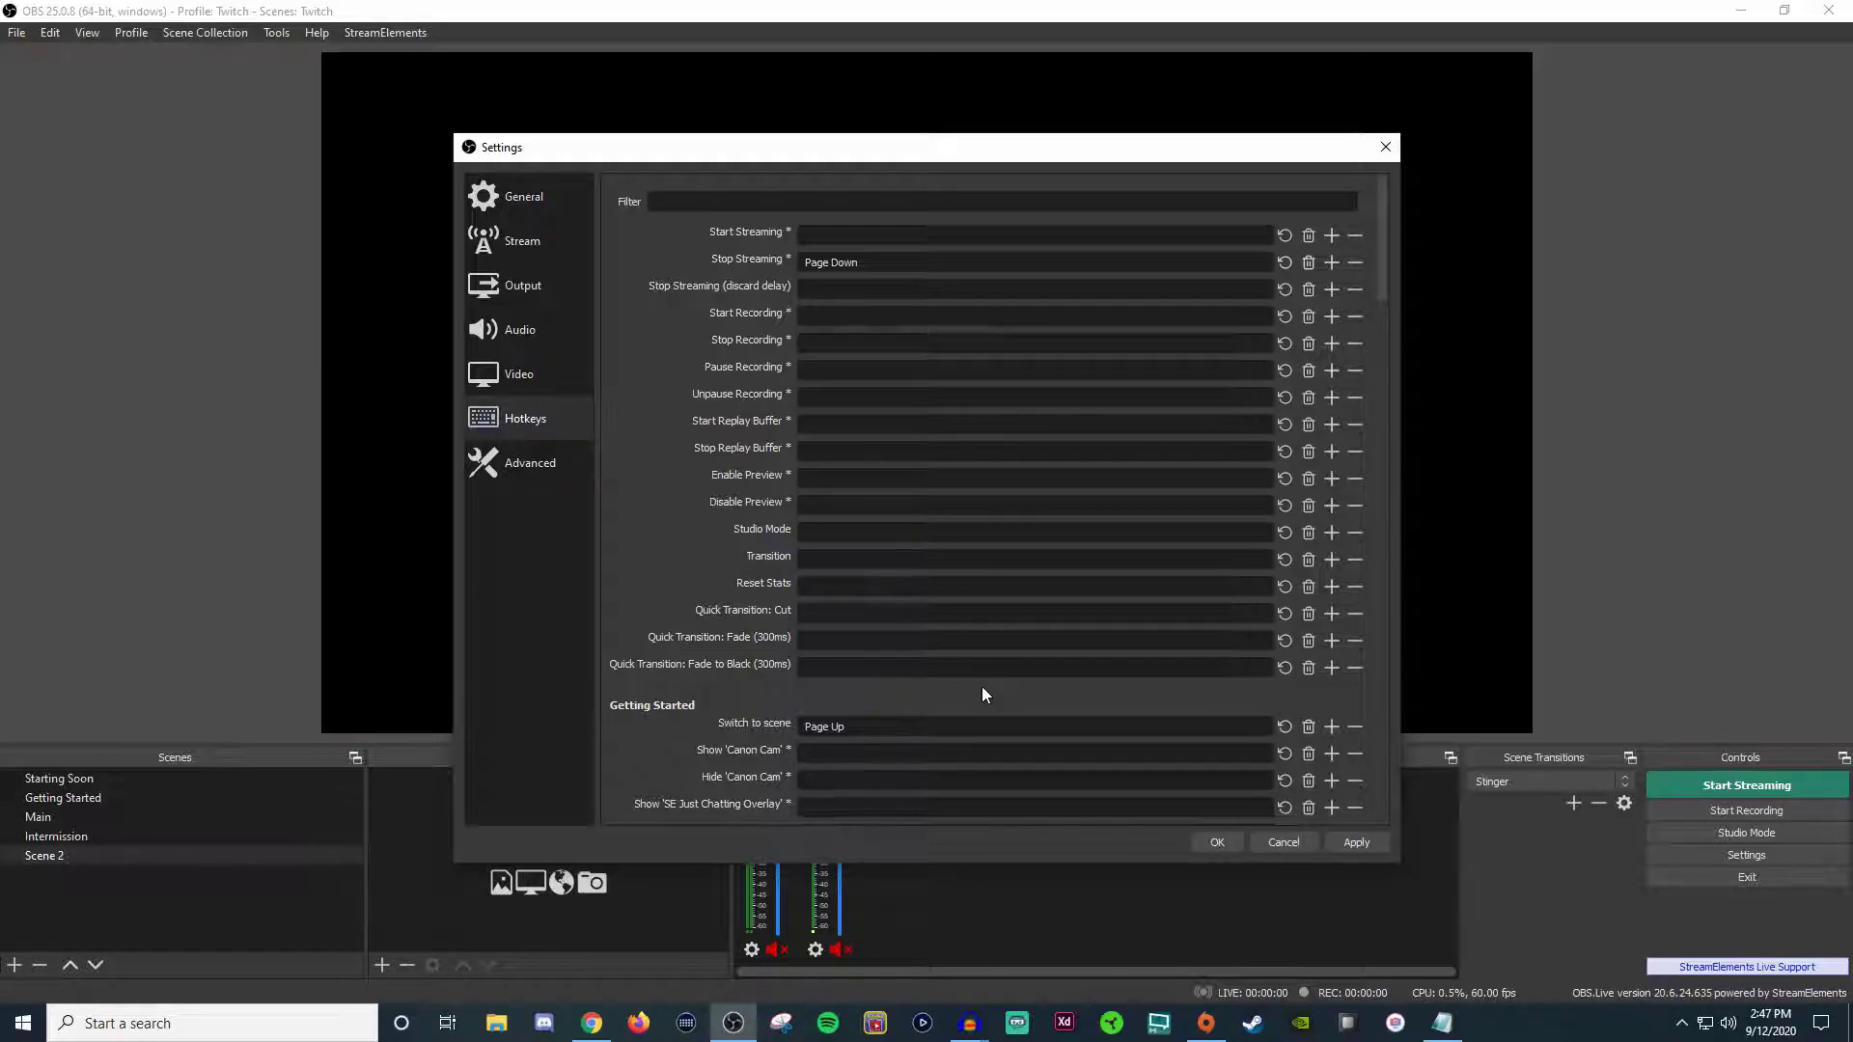
- In Advanced settings, keep Normal priority and the Direct3D 11 renderer, then switch Color Format to I444
click(516, 469)
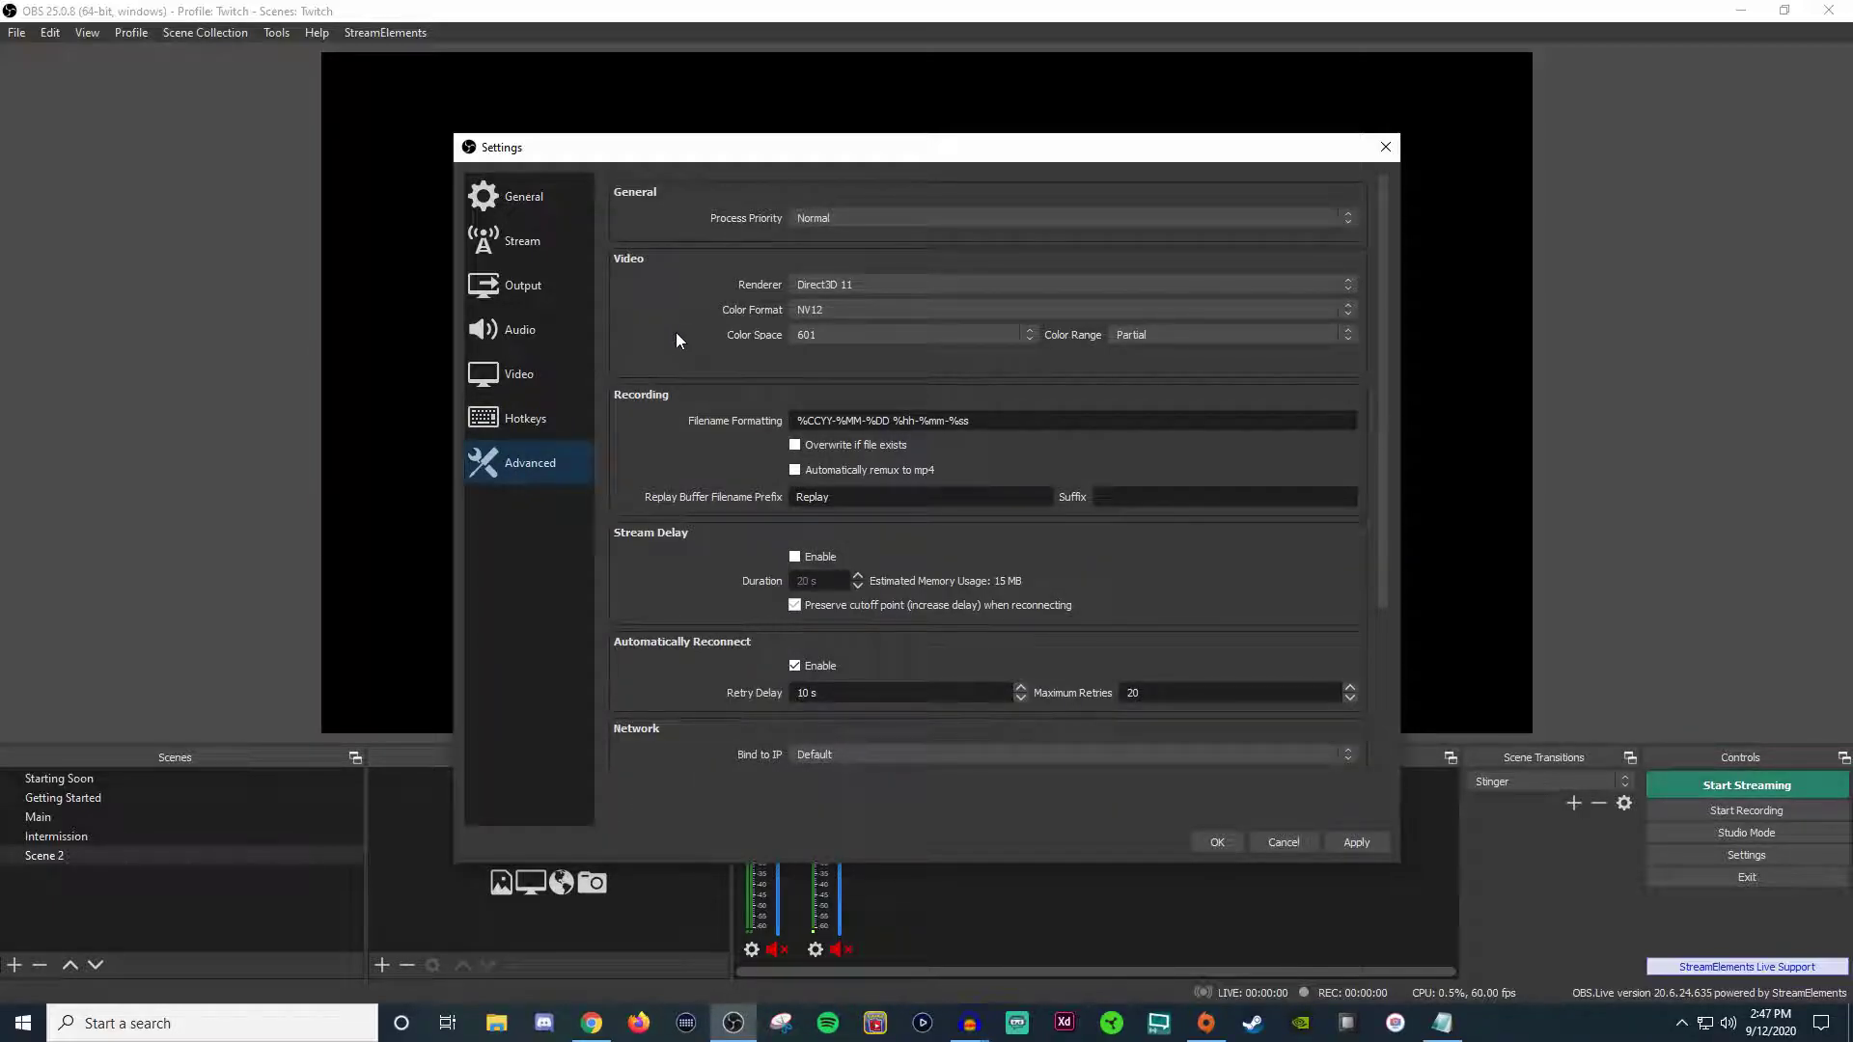
click(884, 217)
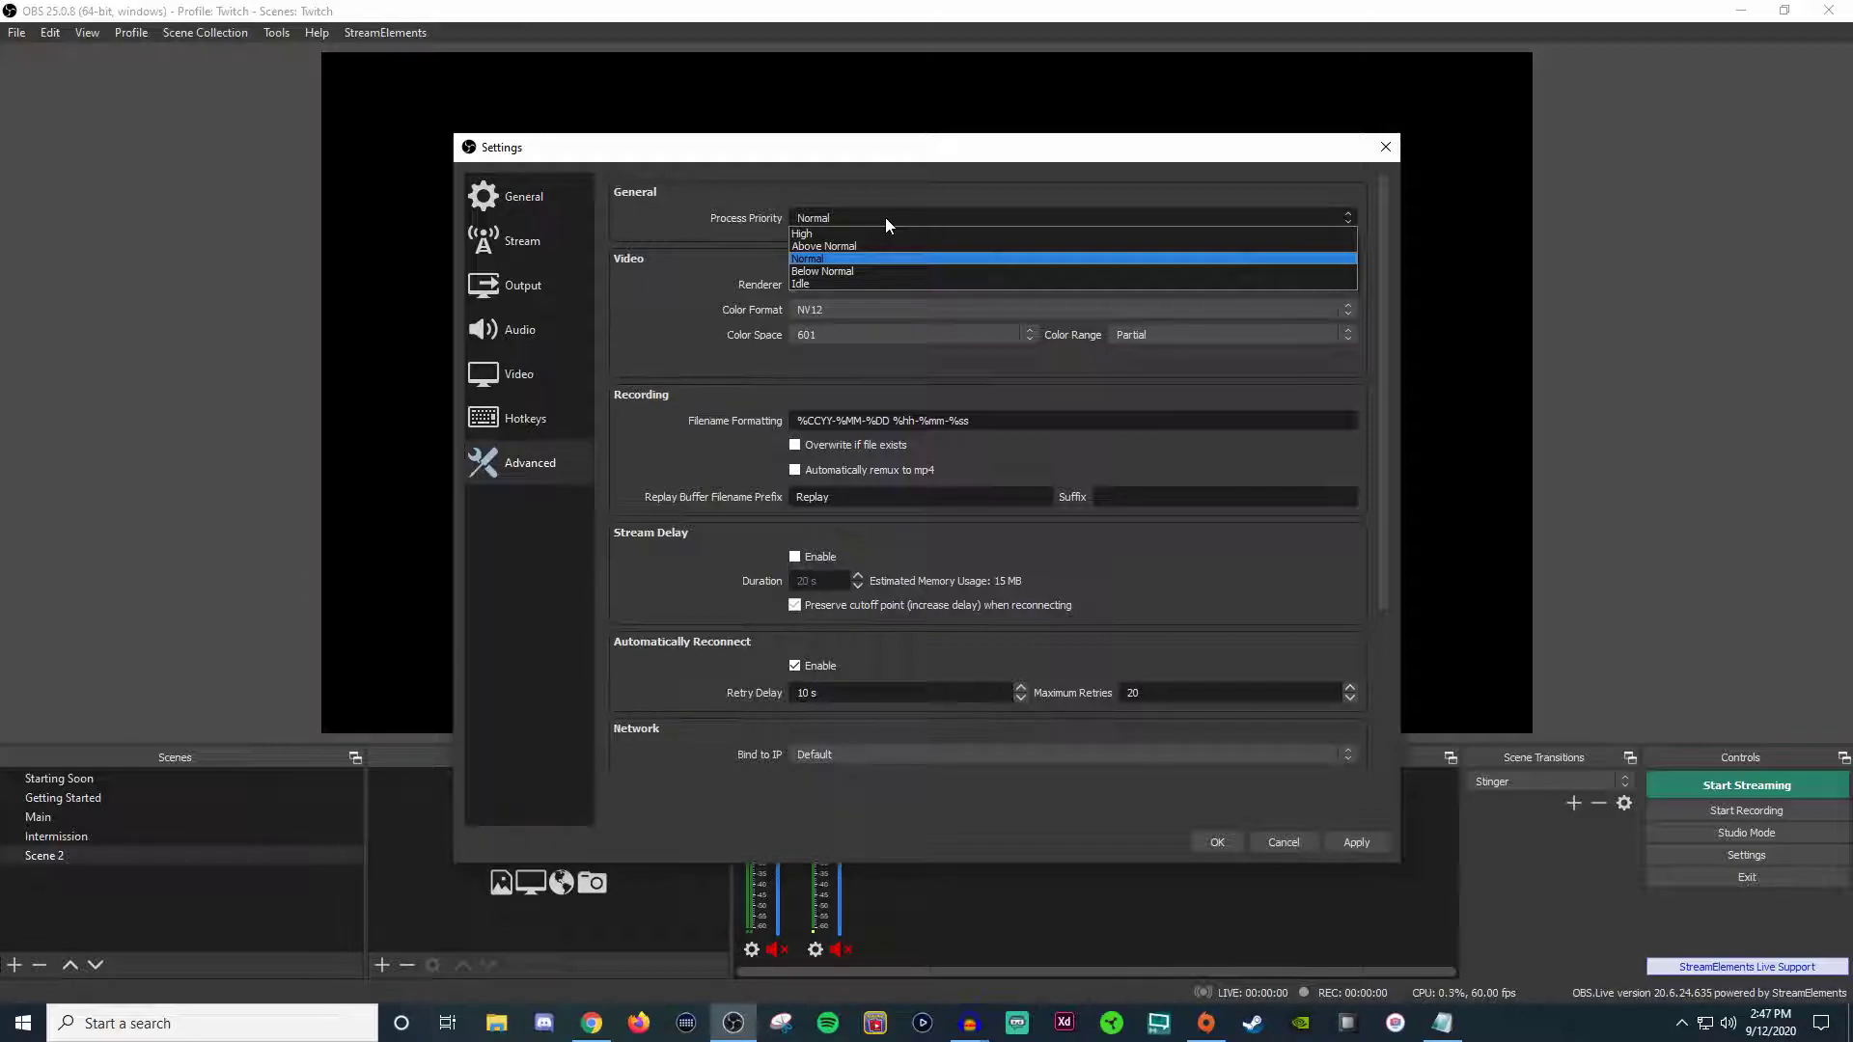
click(697, 206)
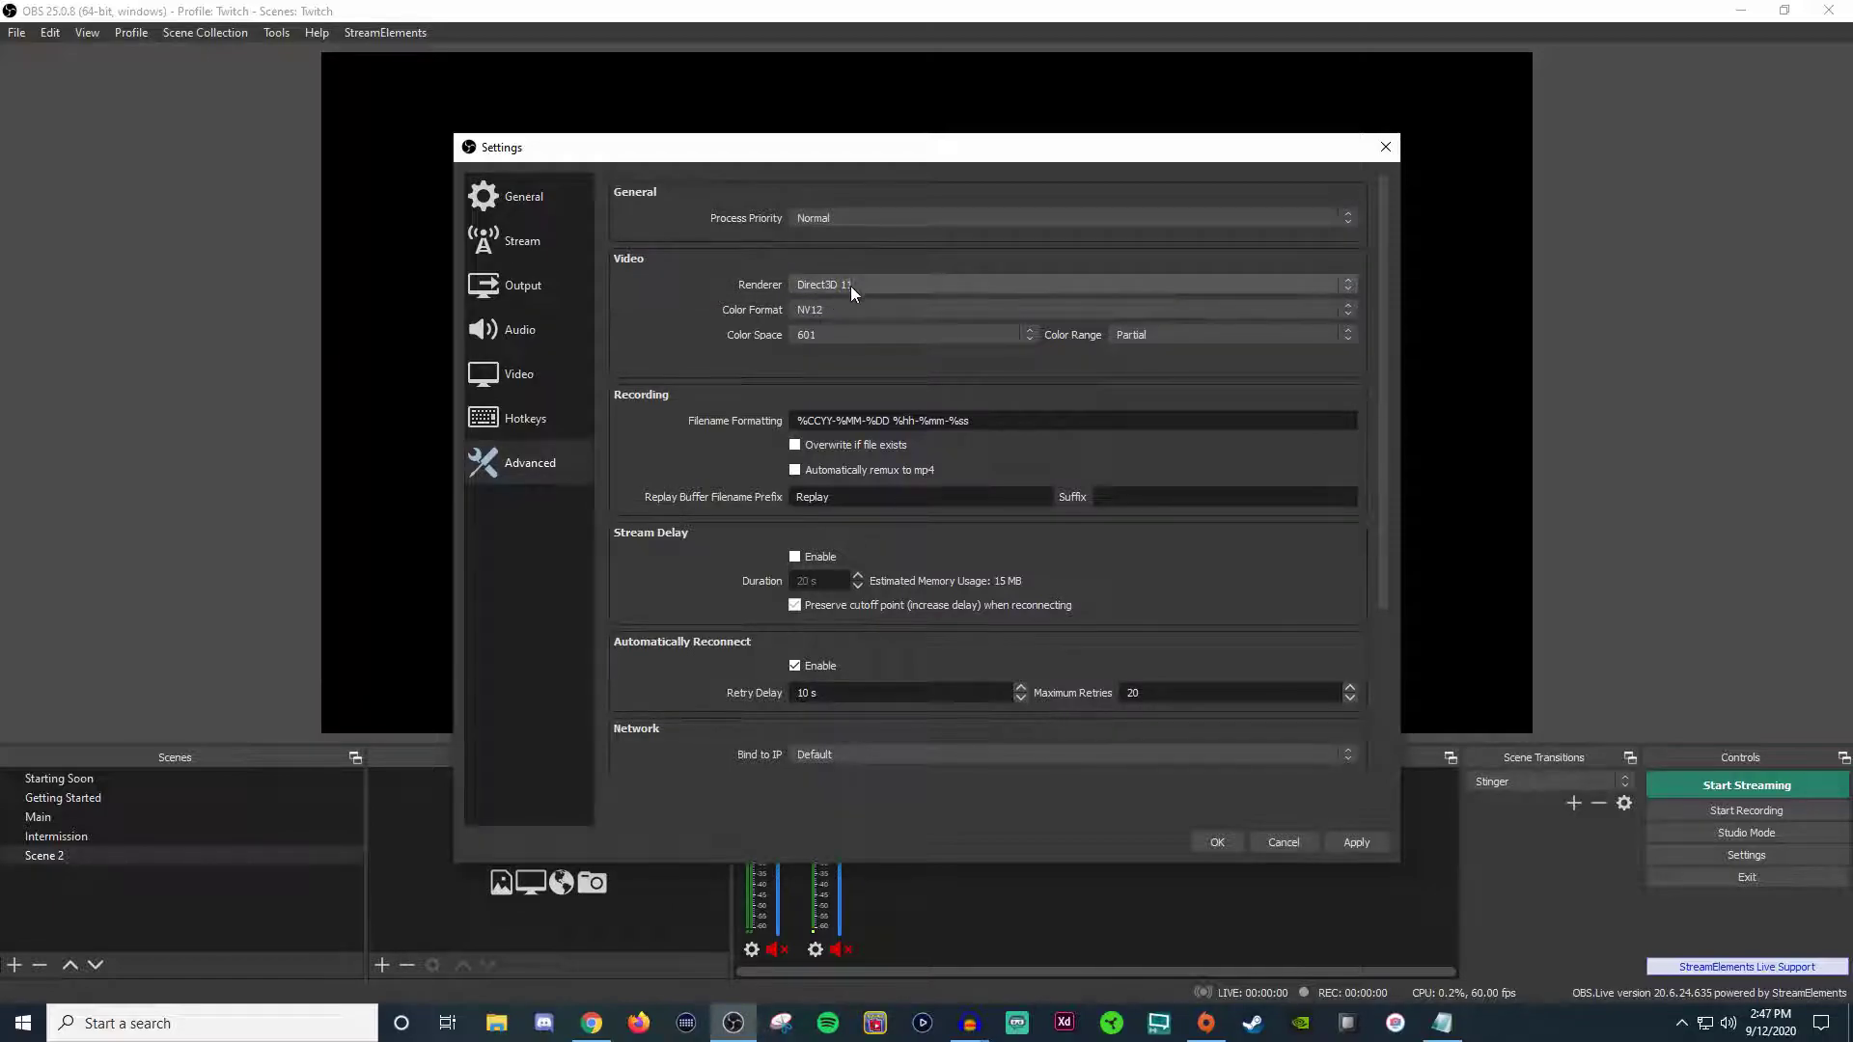
click(895, 286)
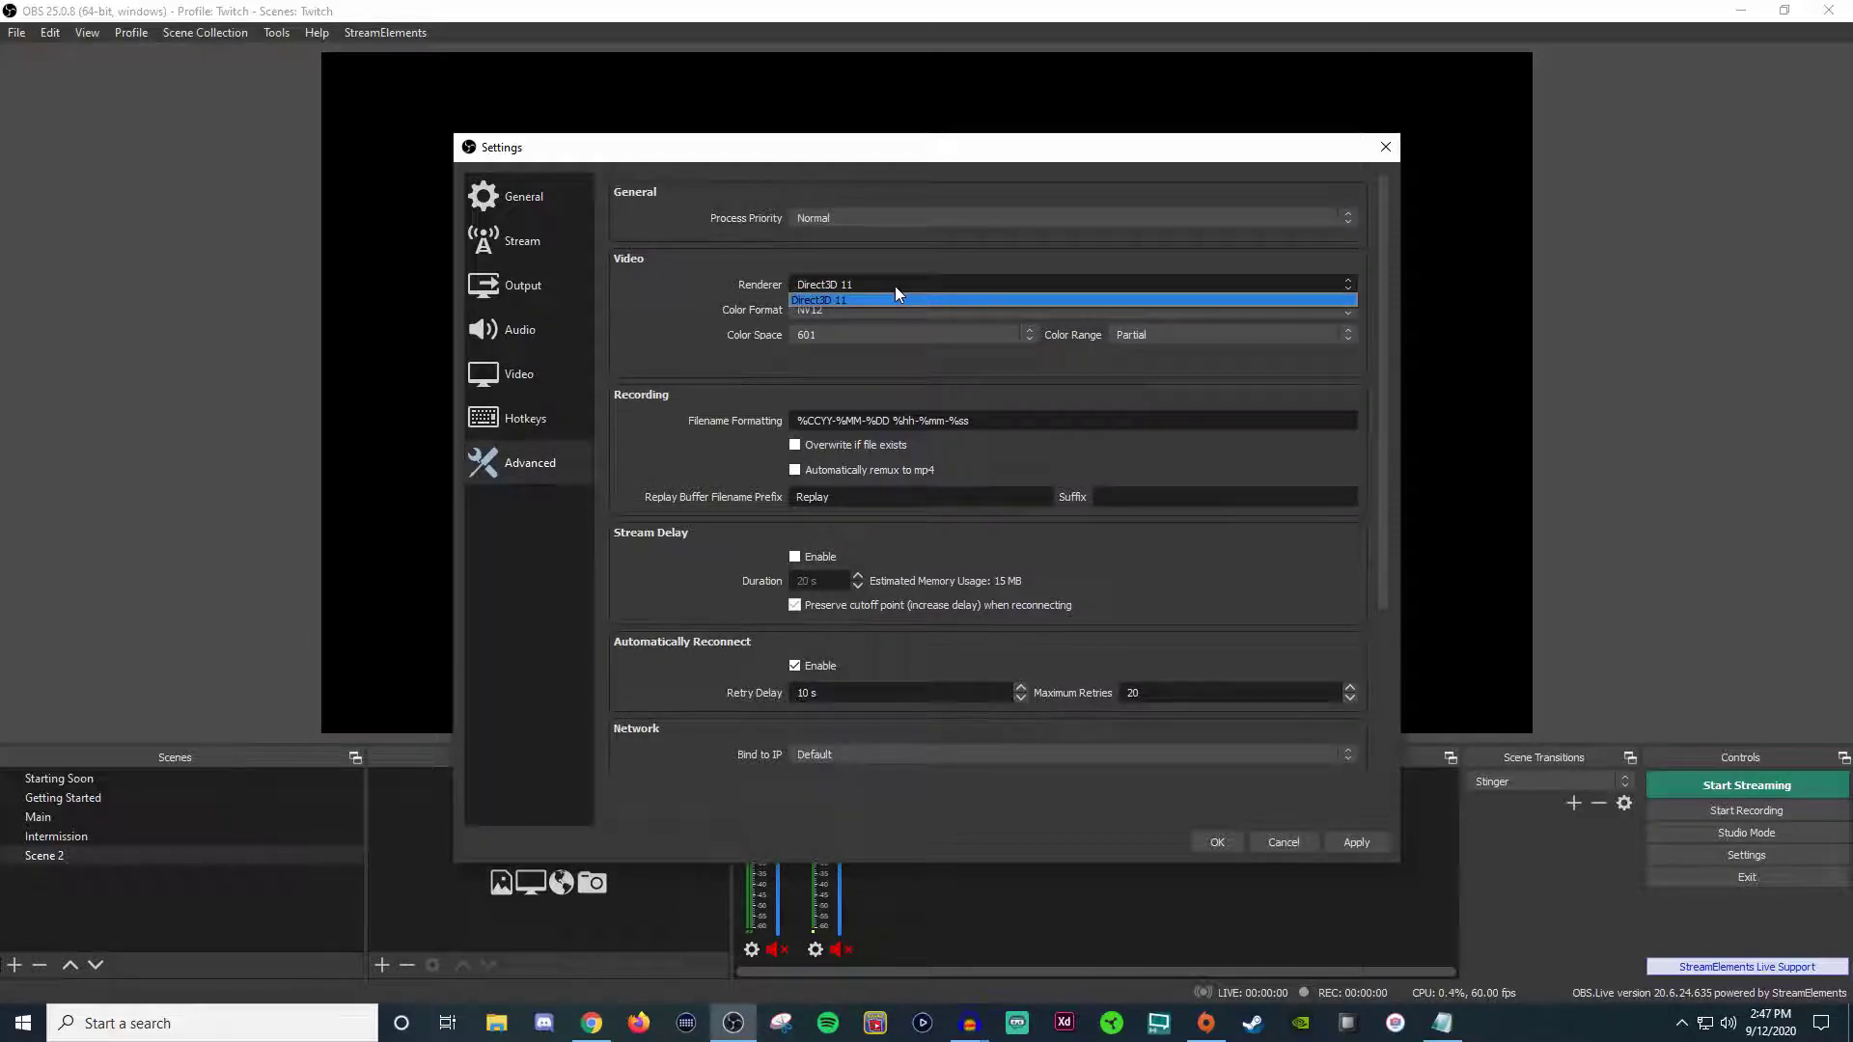
click(895, 285)
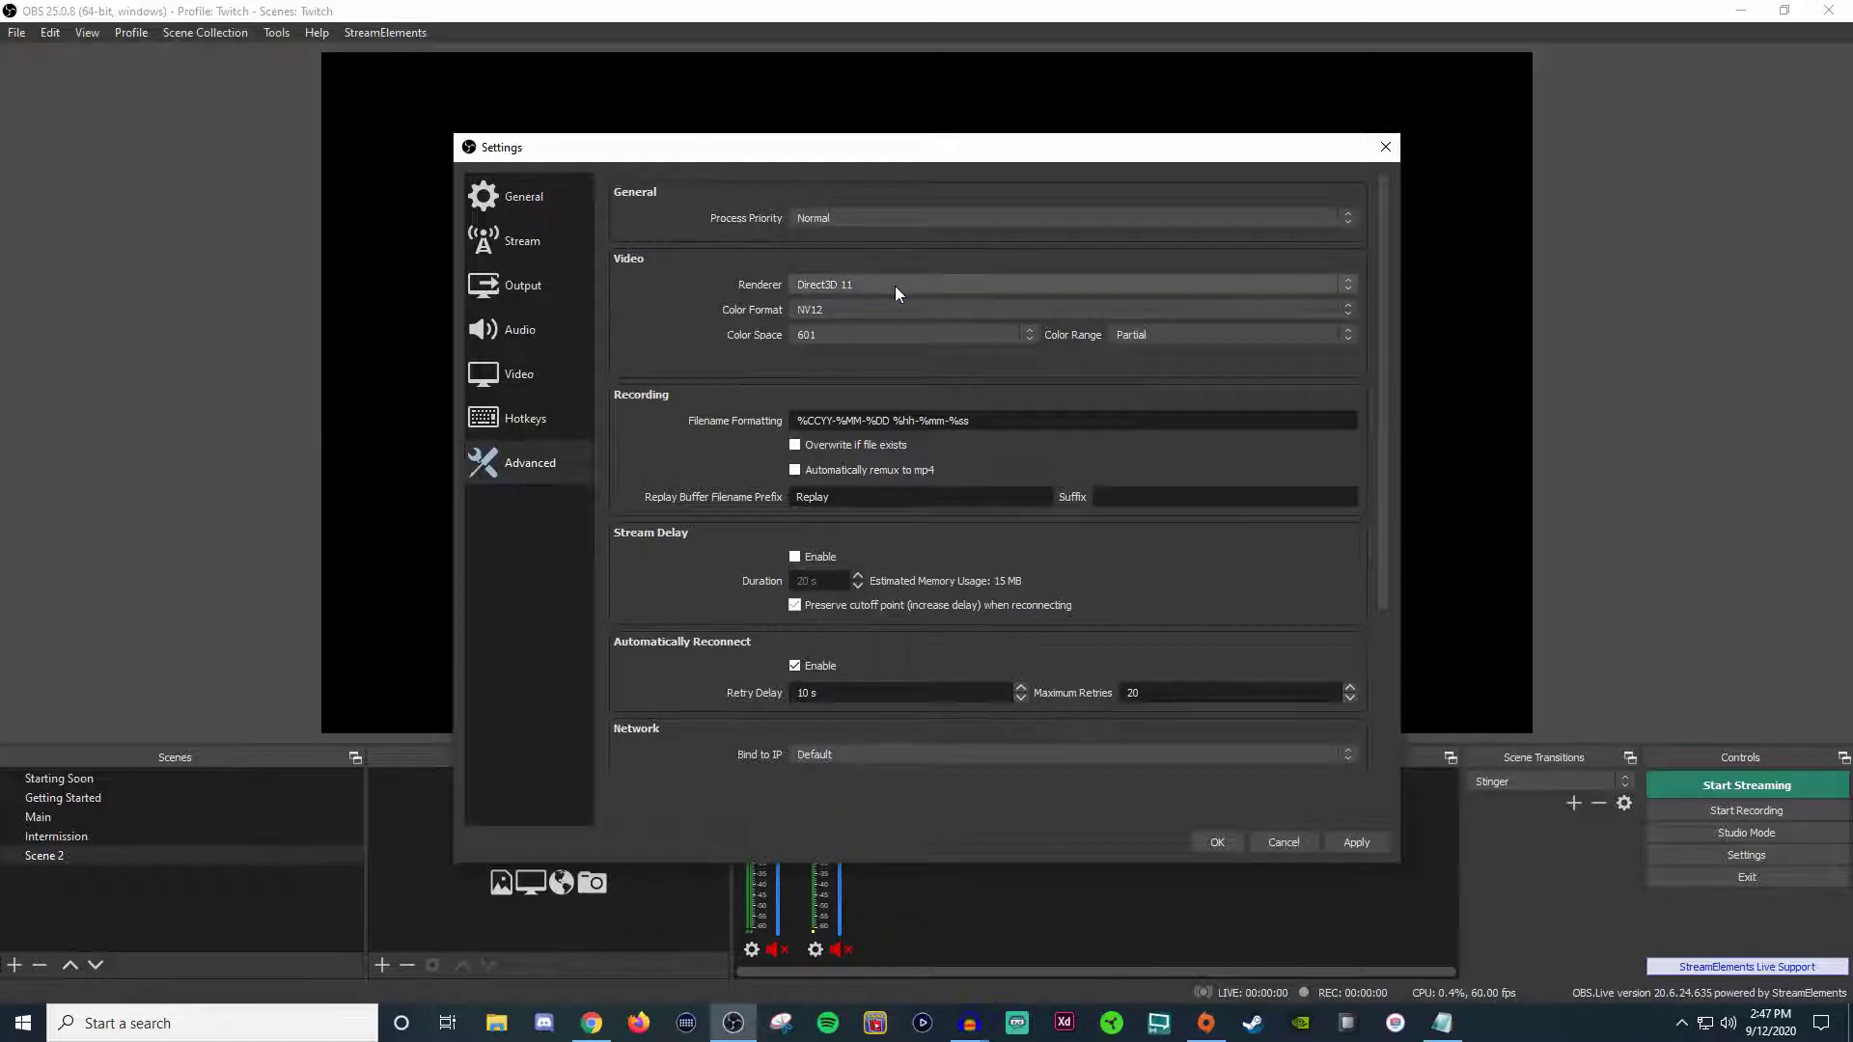
click(854, 316)
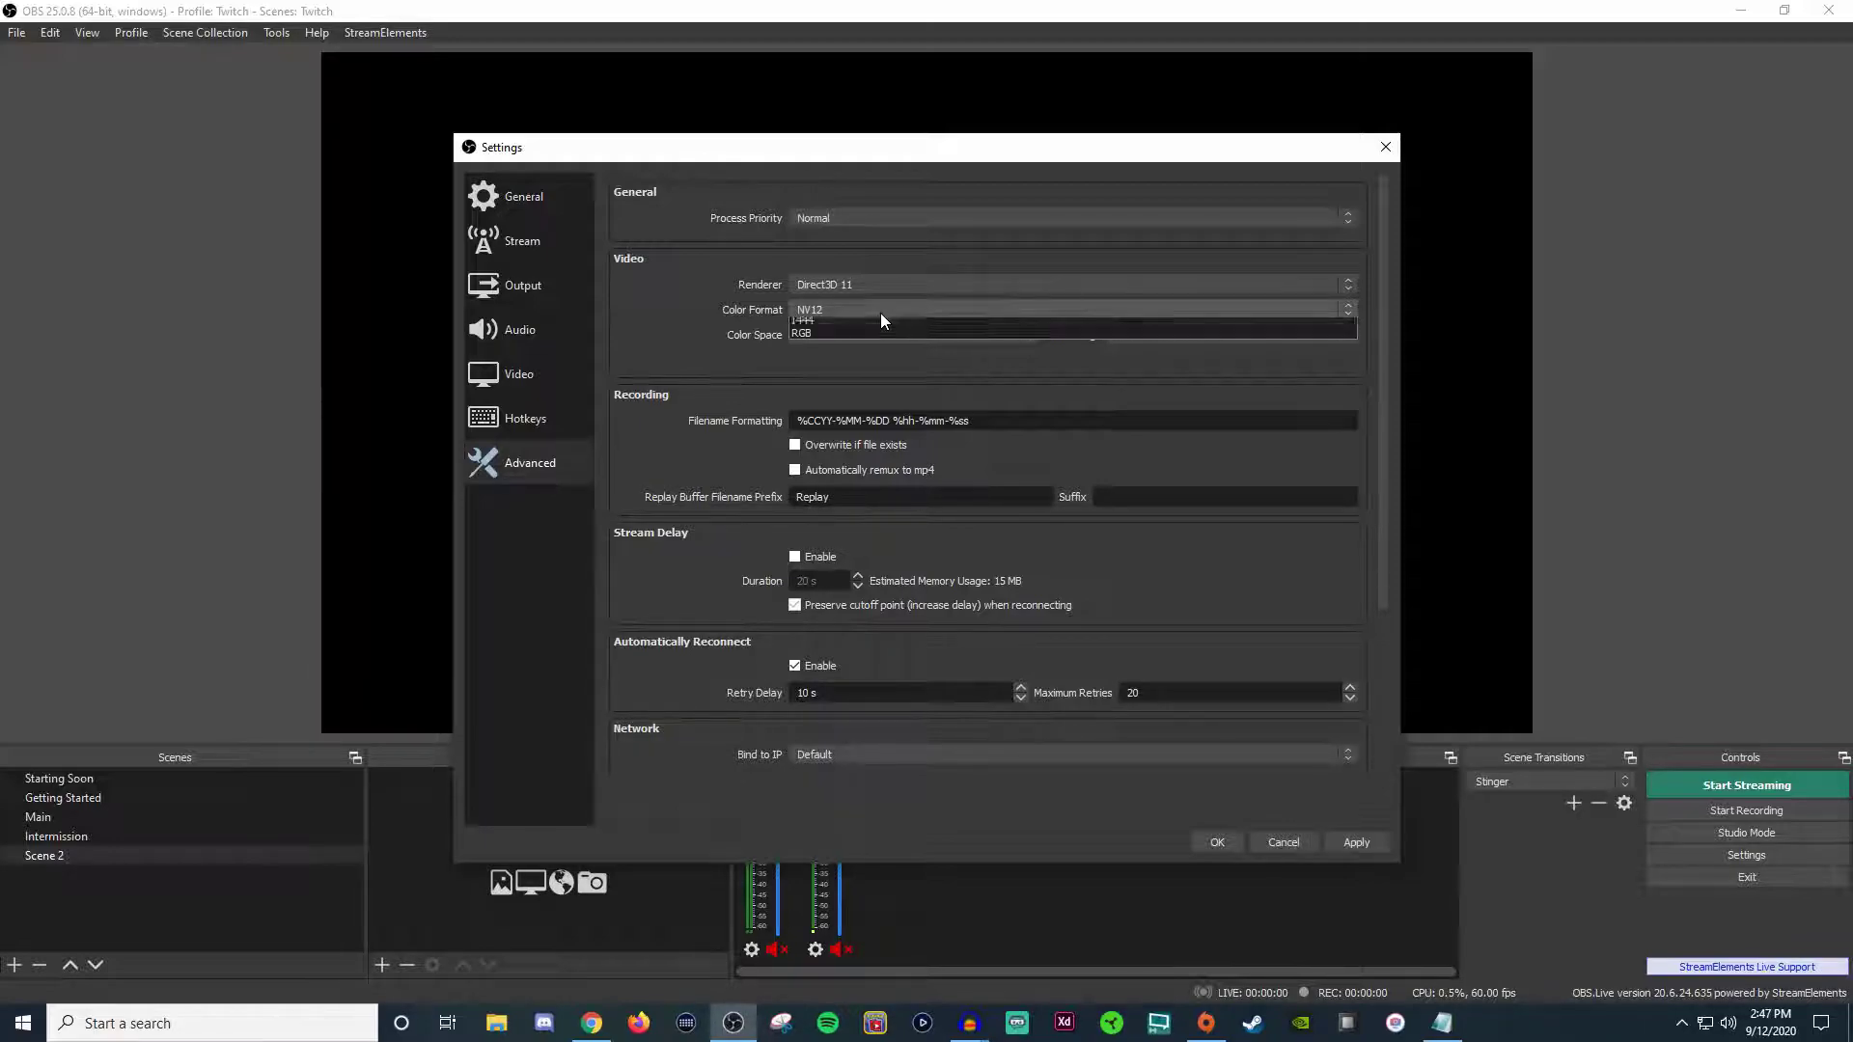
click(867, 355)
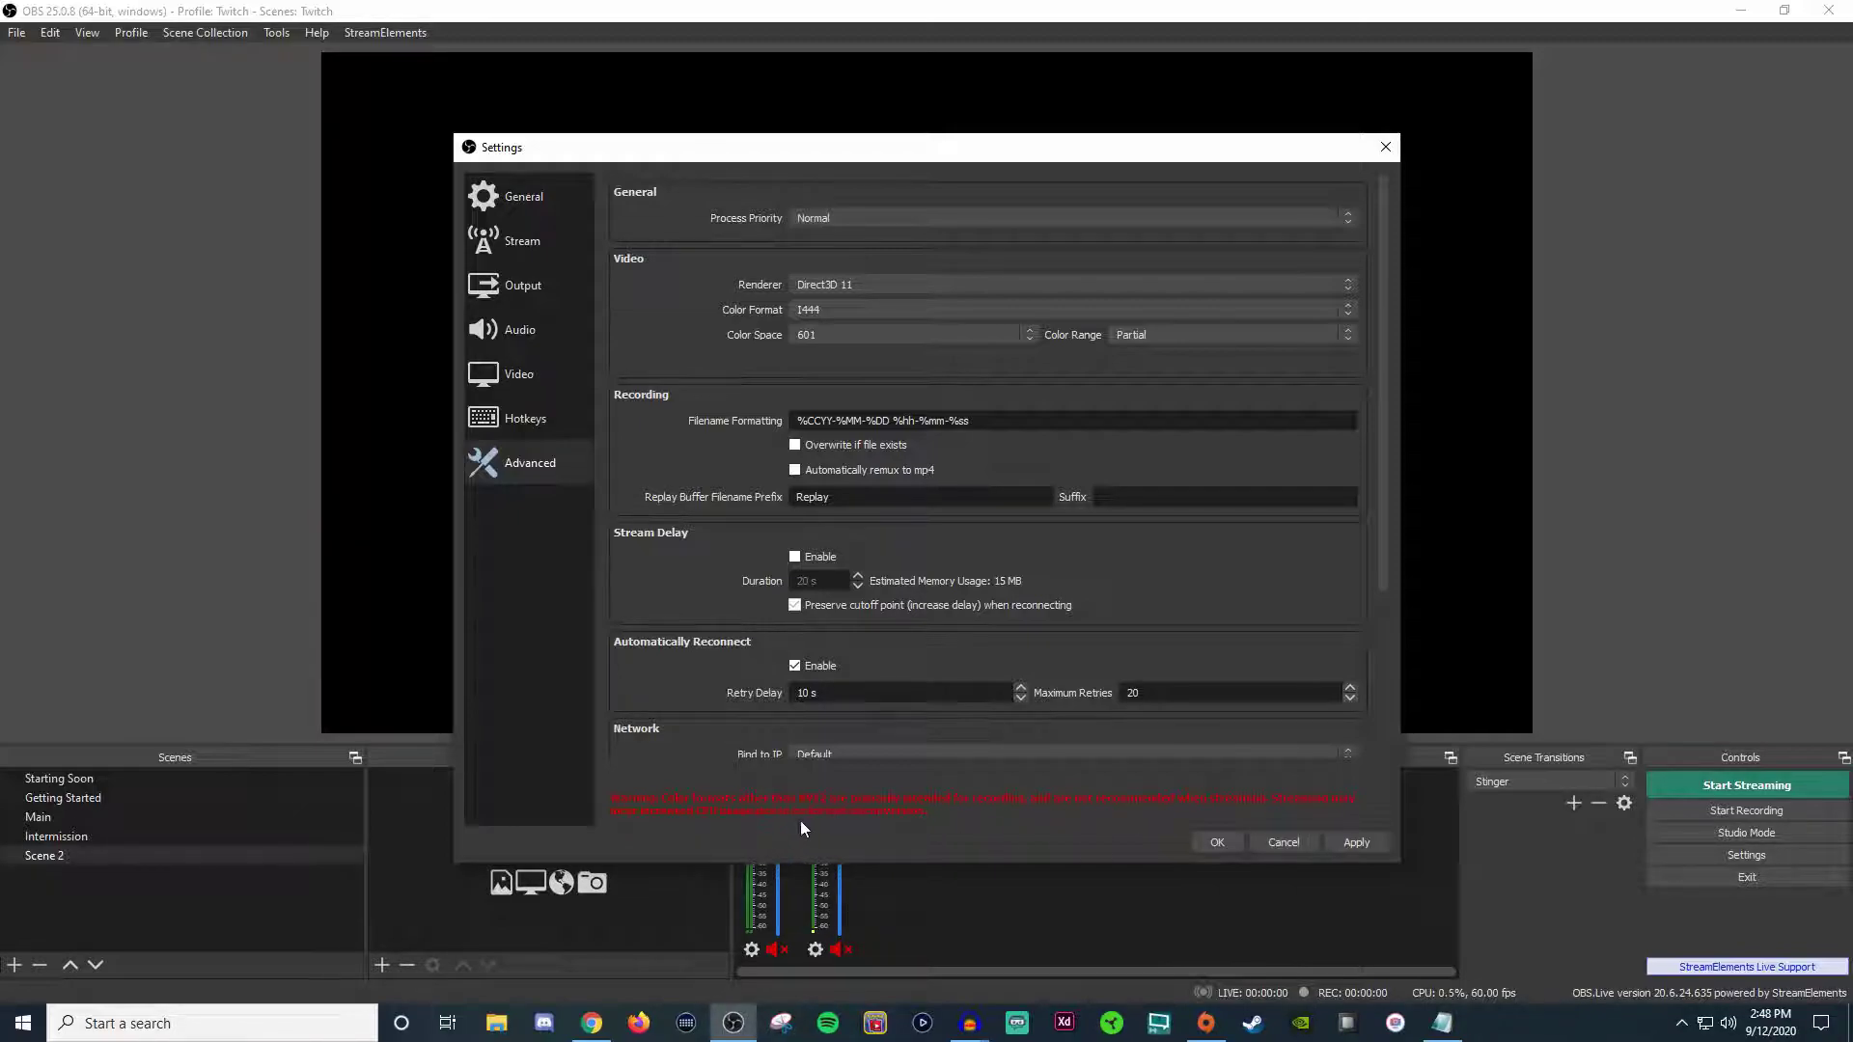
- Revert Color Format to NV12, then pick 709 for Color Space and Full for Color Range
click(878, 311)
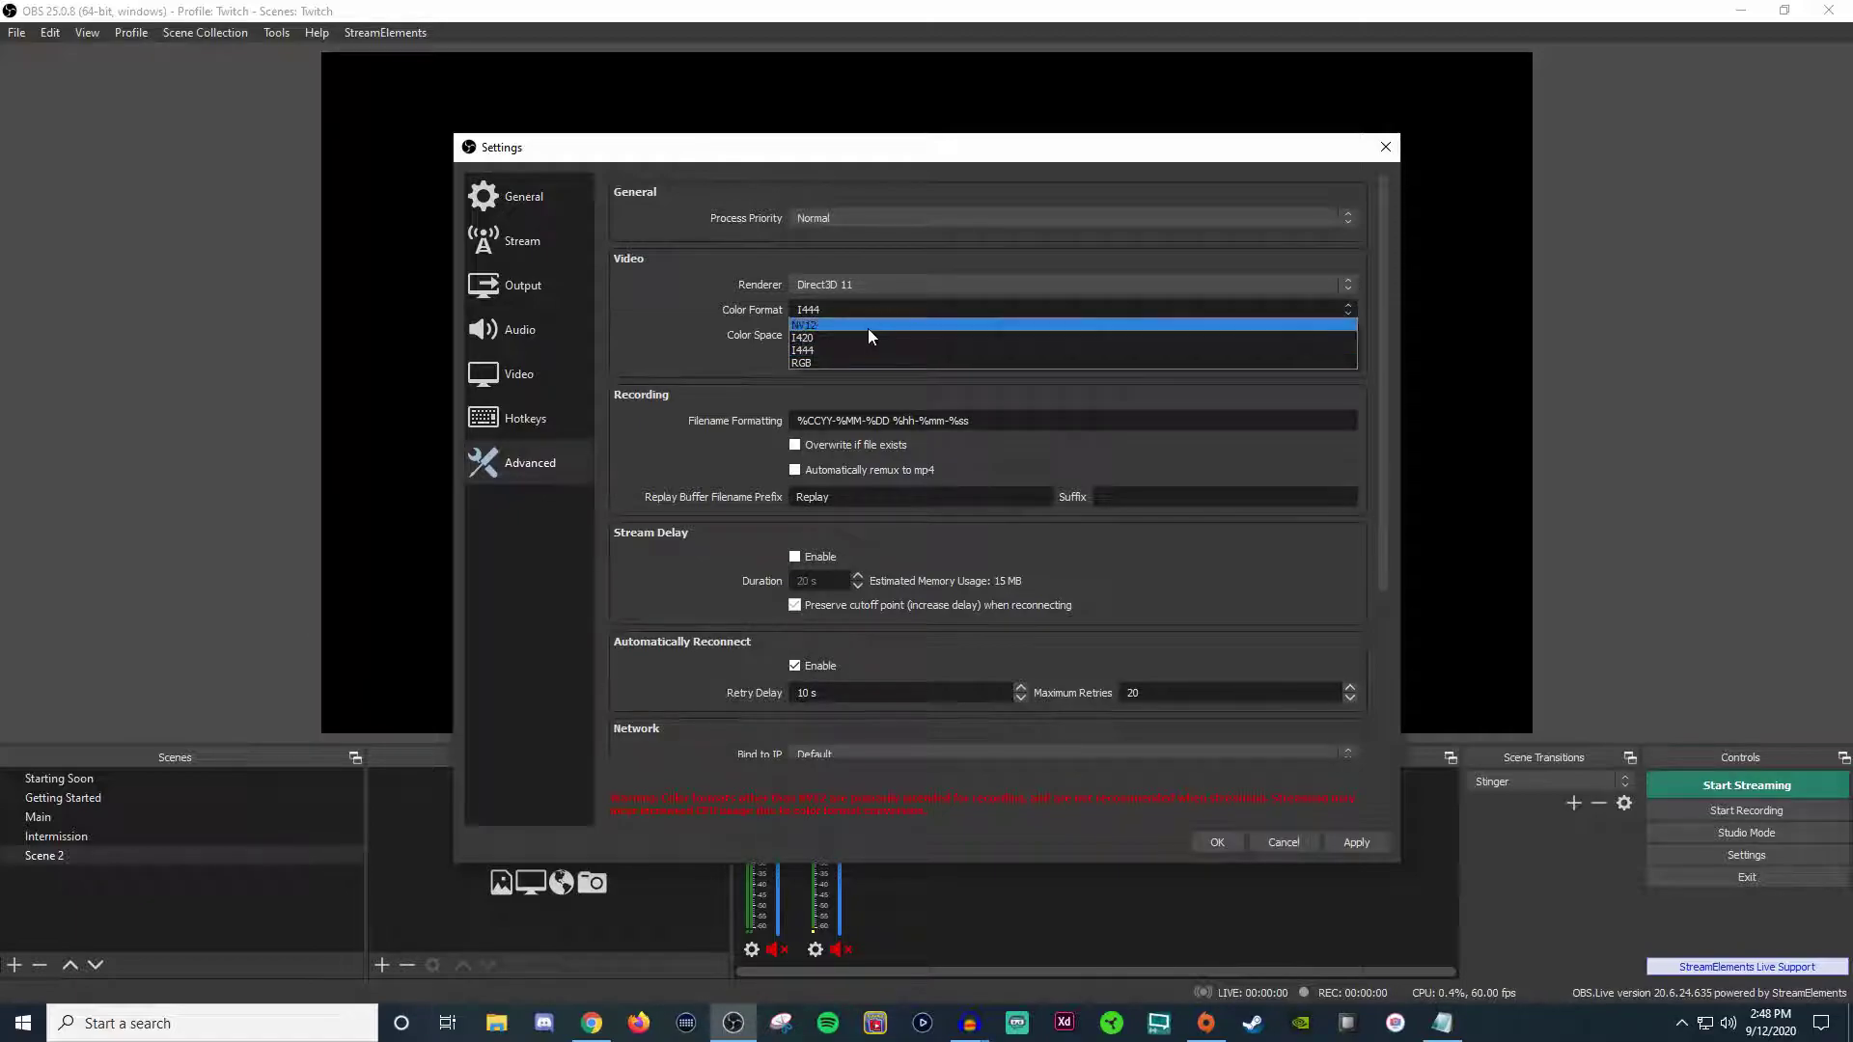
click(867, 328)
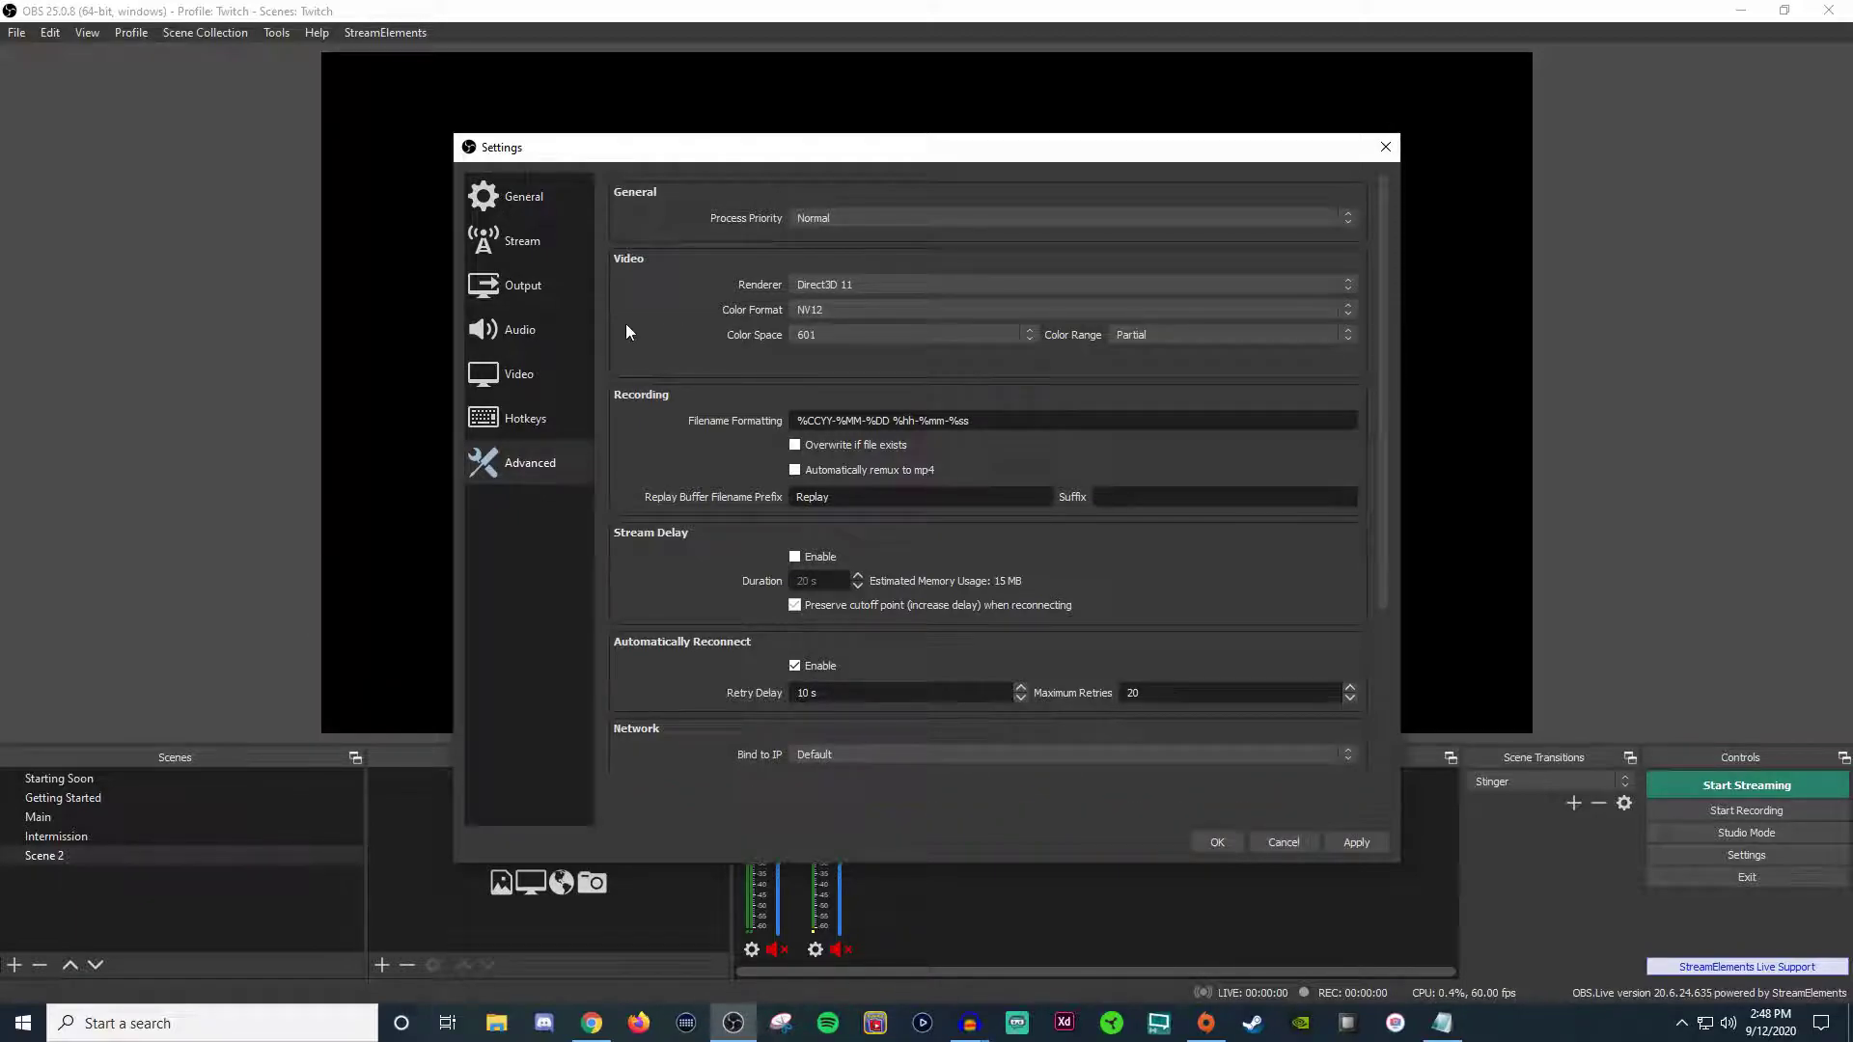
click(875, 334)
click(872, 345)
click(1185, 332)
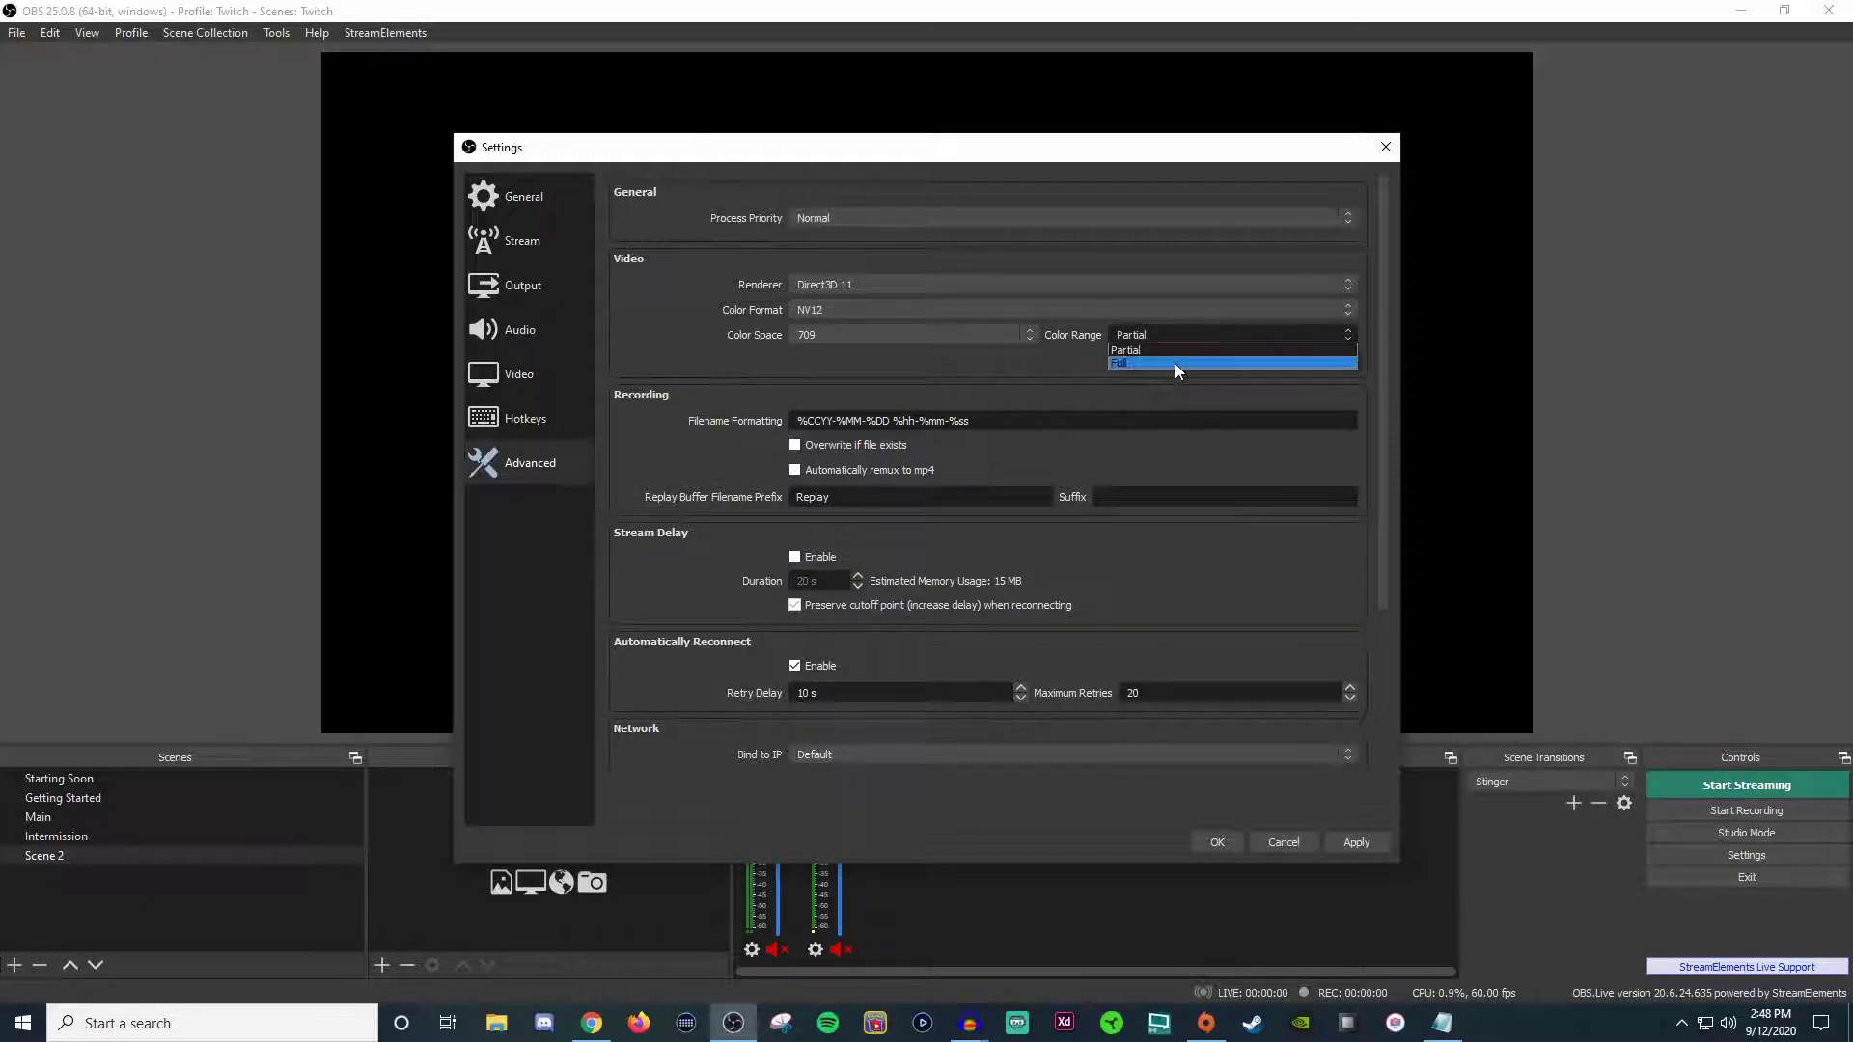
click(1153, 363)
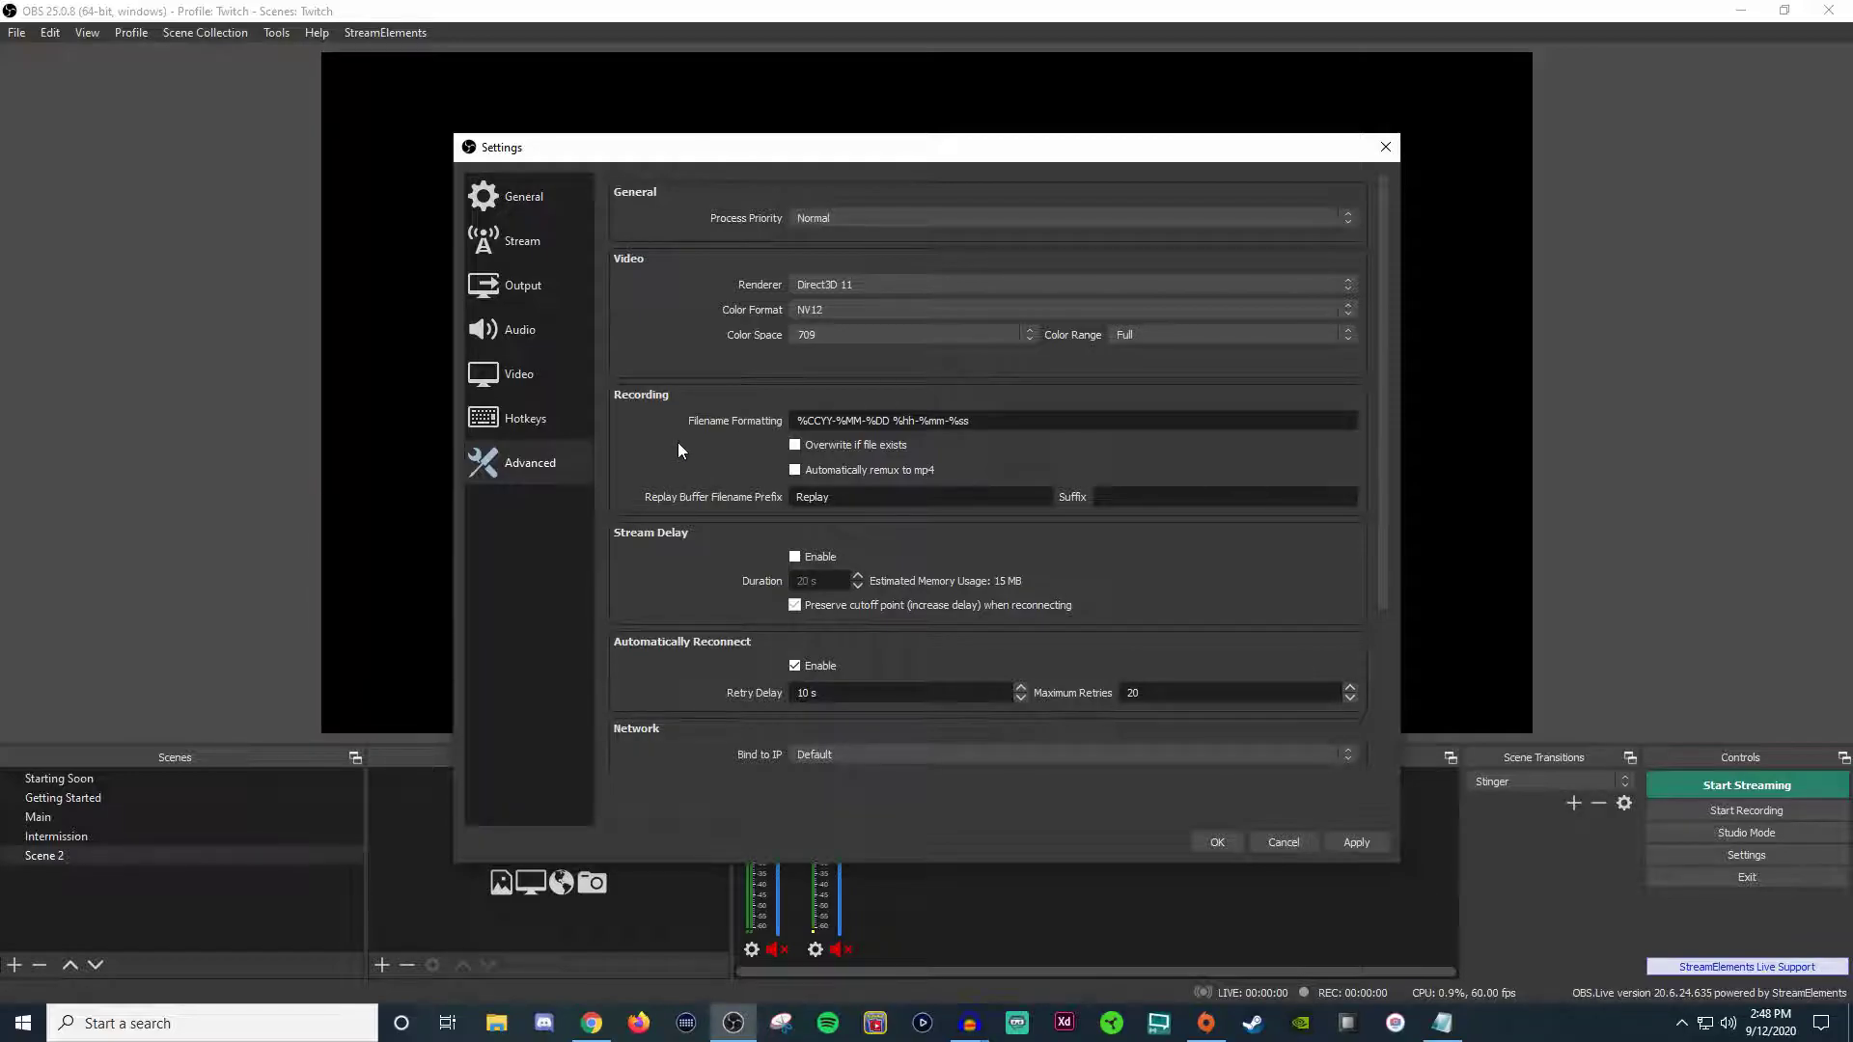
scroll(678, 443, down, 4)
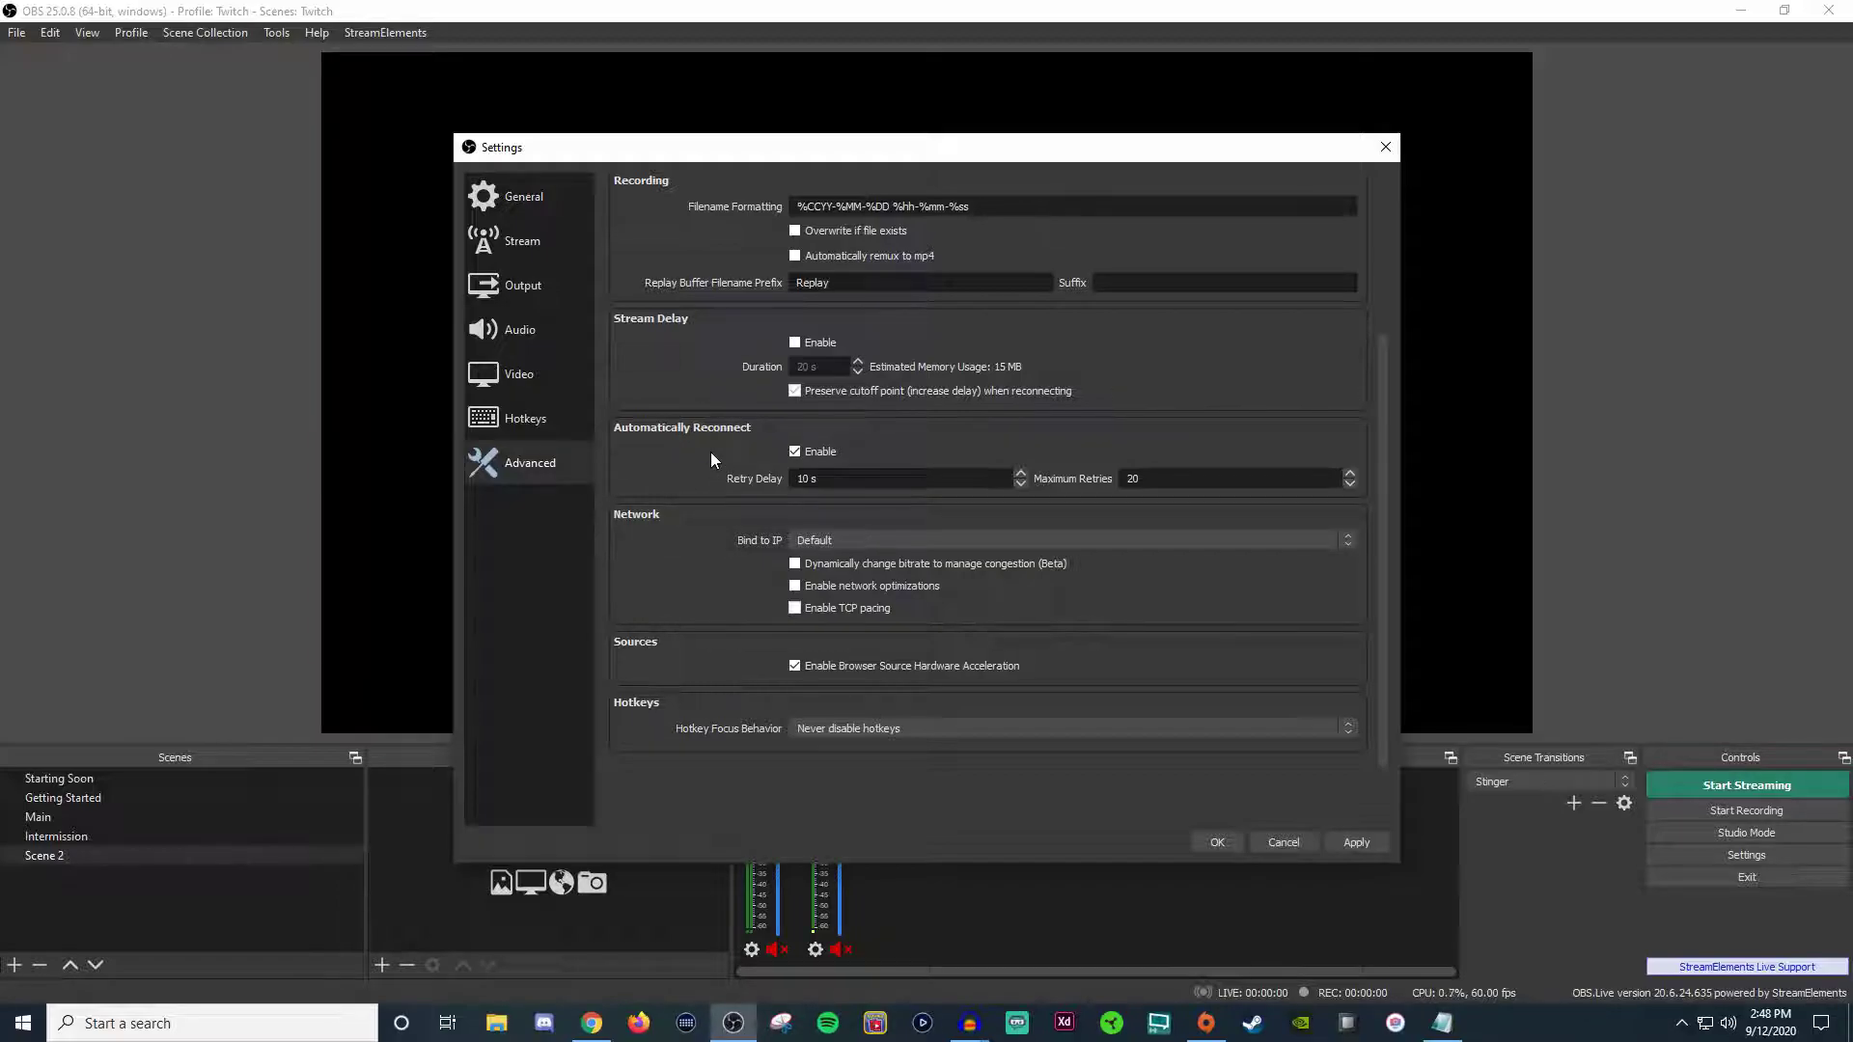
scroll(672, 606, up, 4)
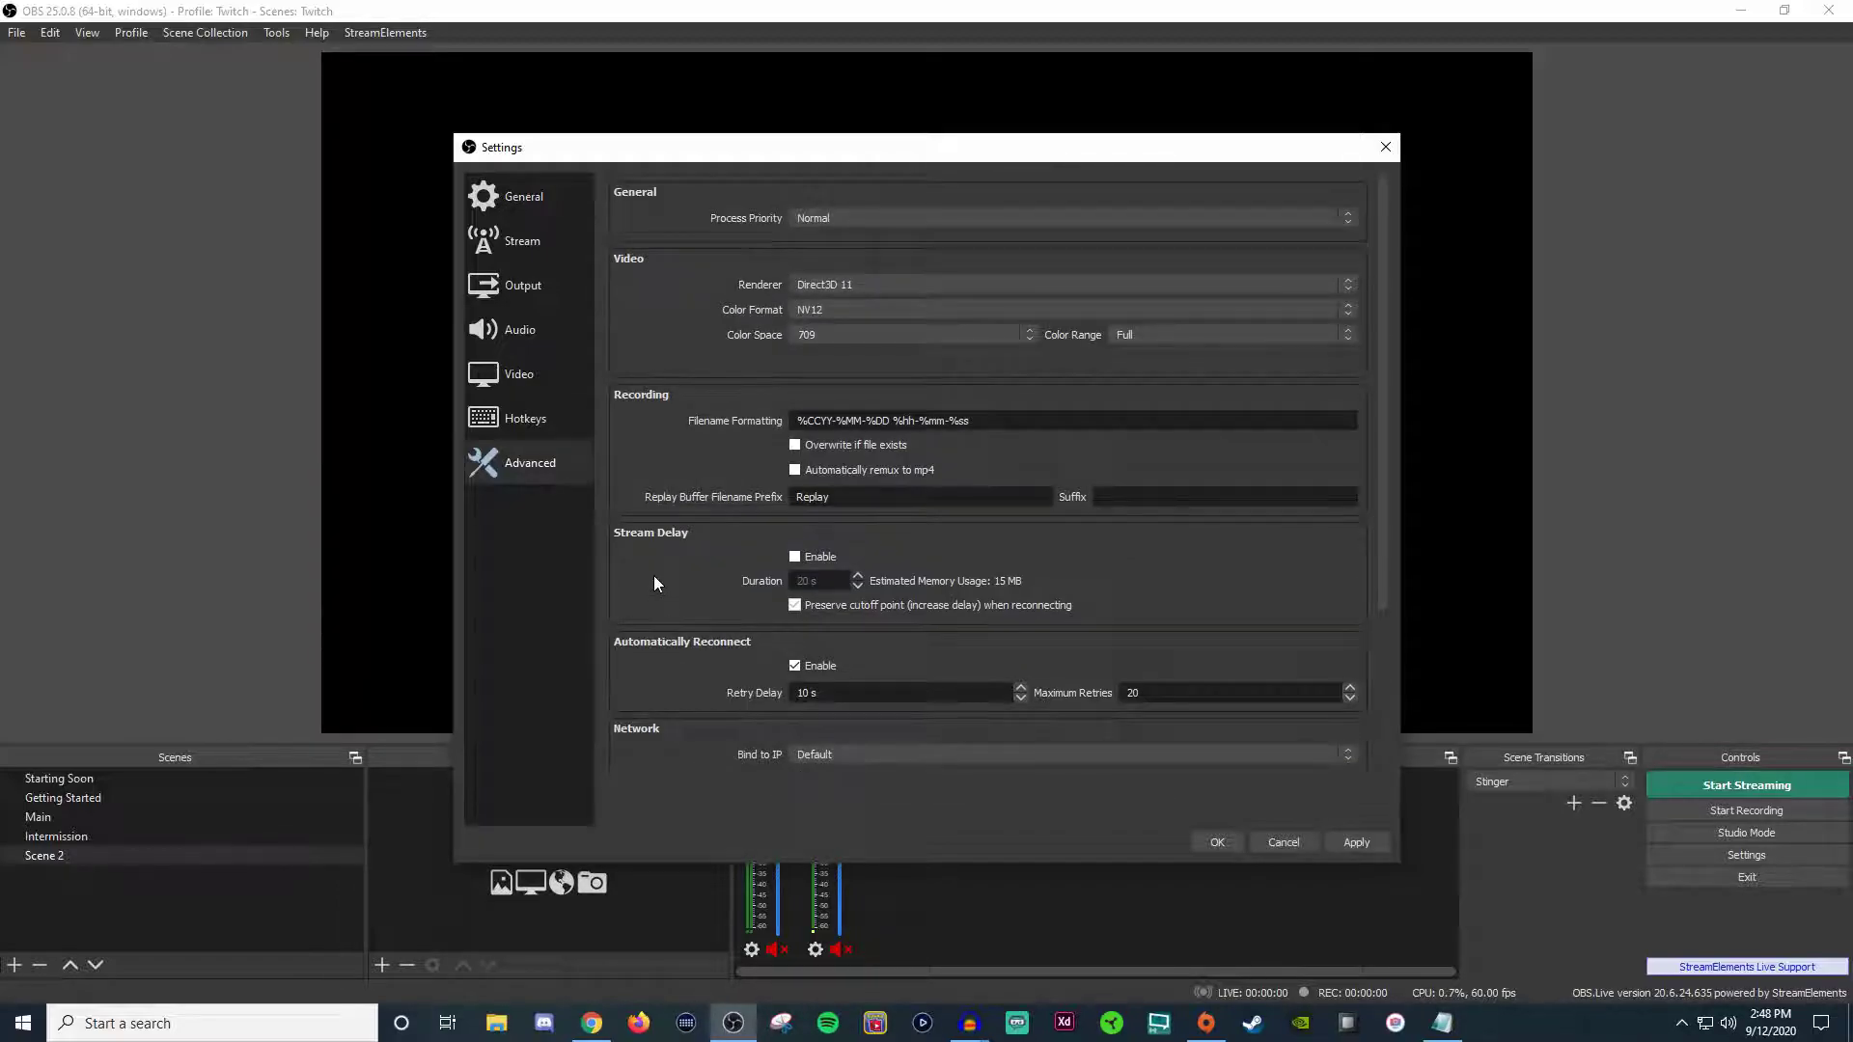